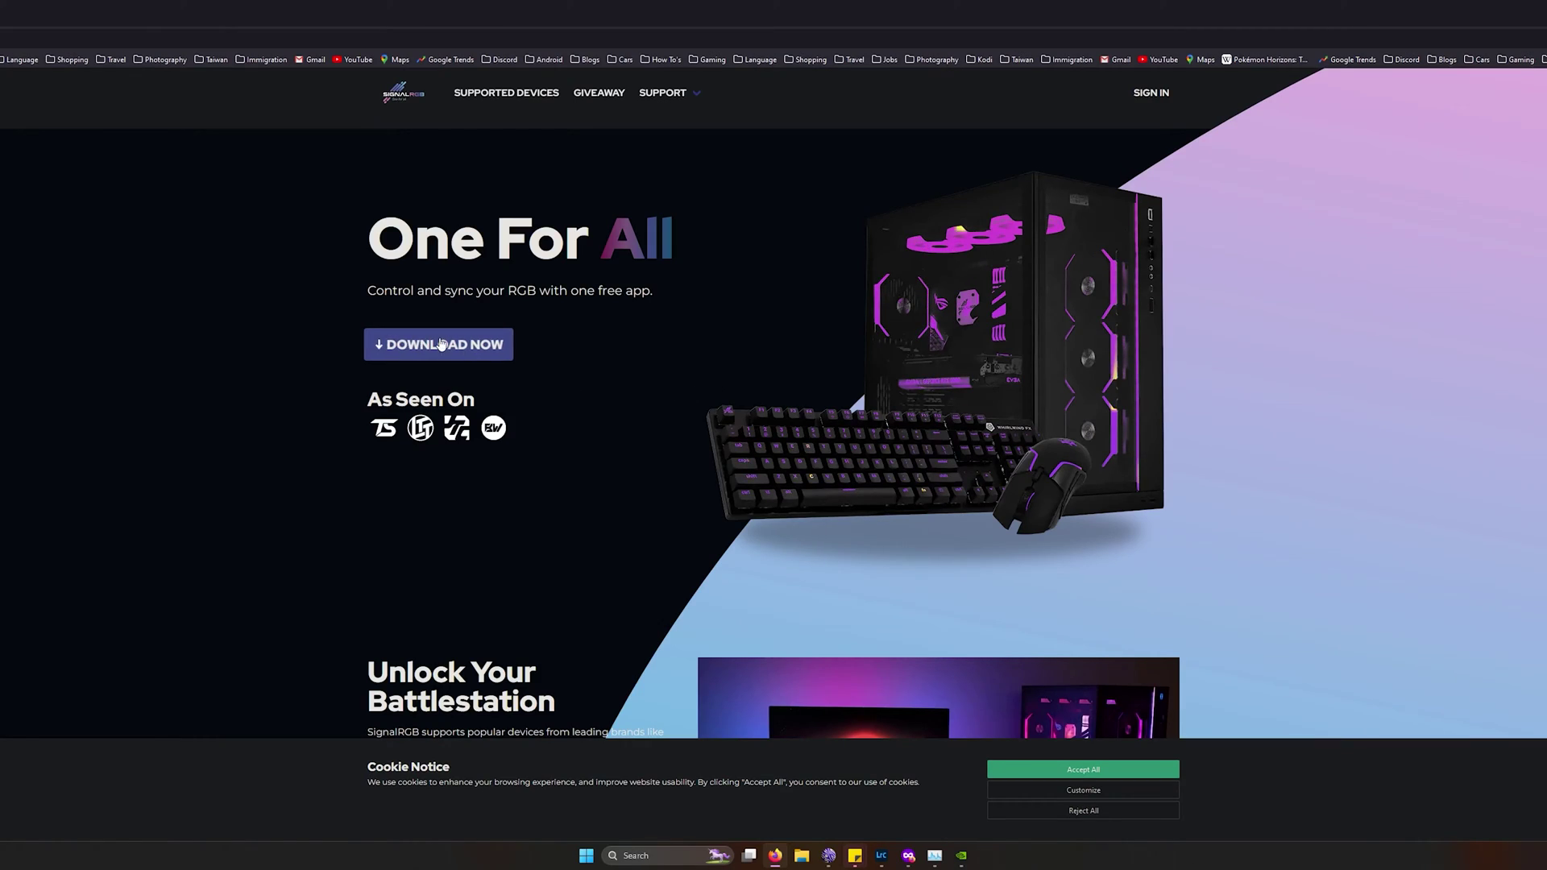
Download the free SignalRGB installer from the website's home page.
left_click(486, 349)
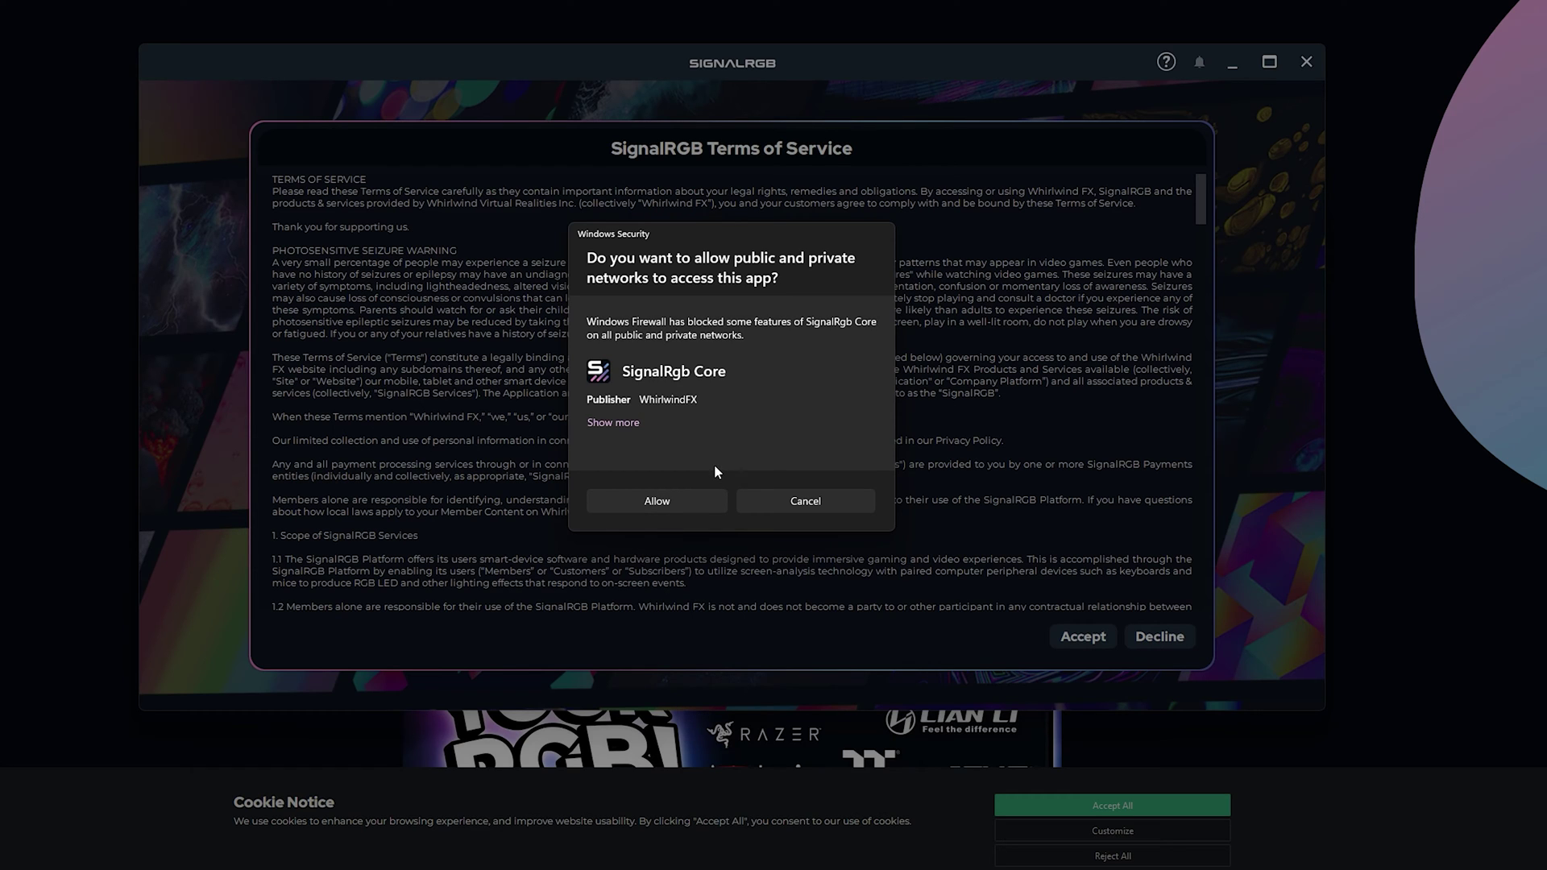
Allow SignalRGB Core through Windows Firewall and accept the Terms of Service.
left_click(671, 499)
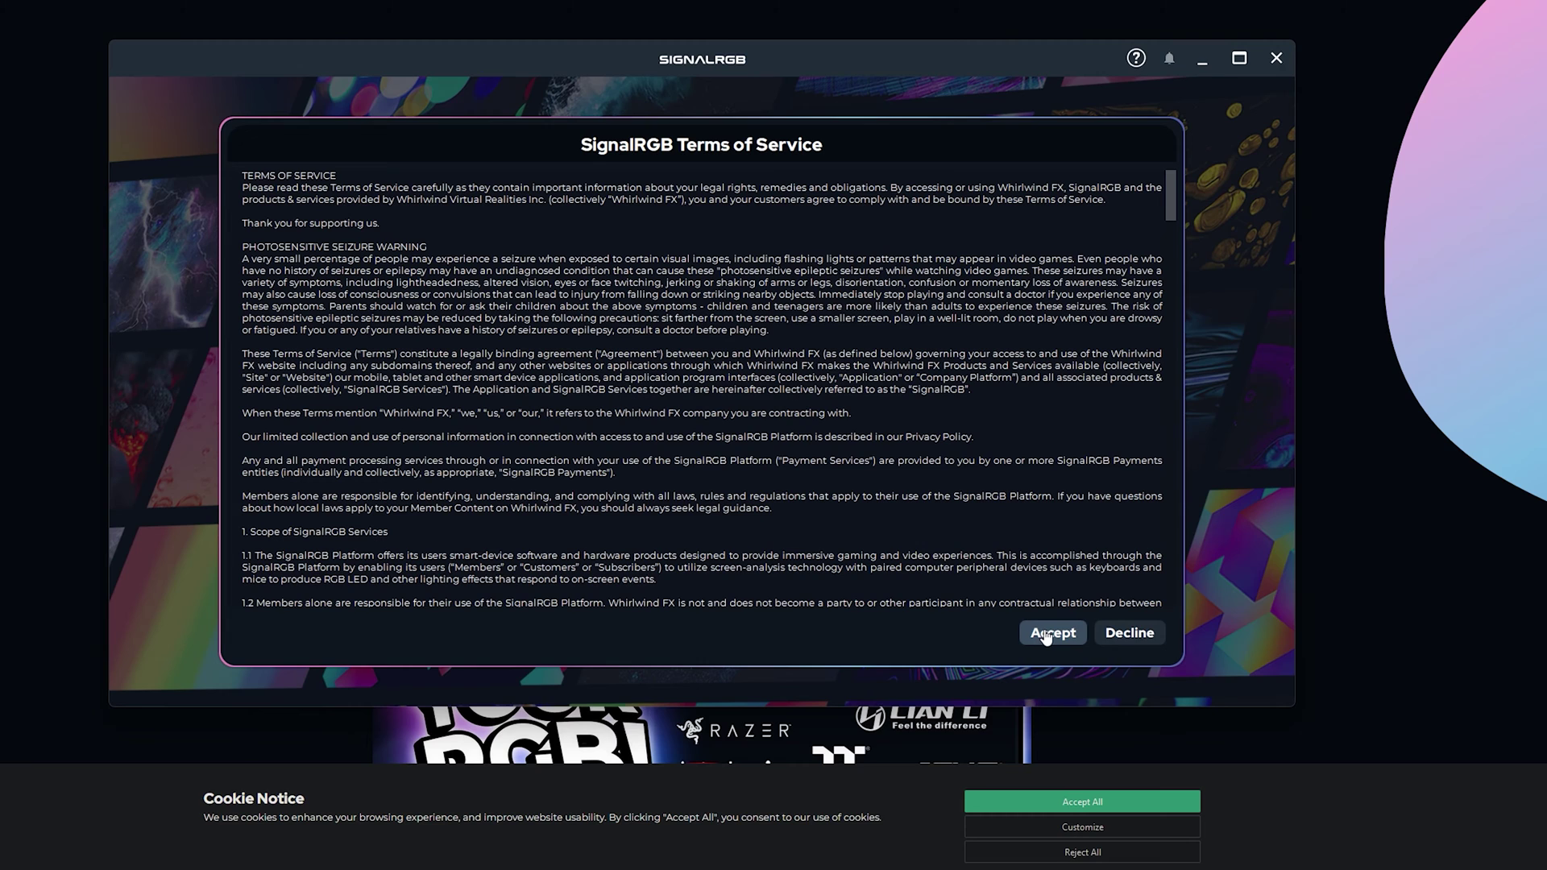
left_click(1062, 636)
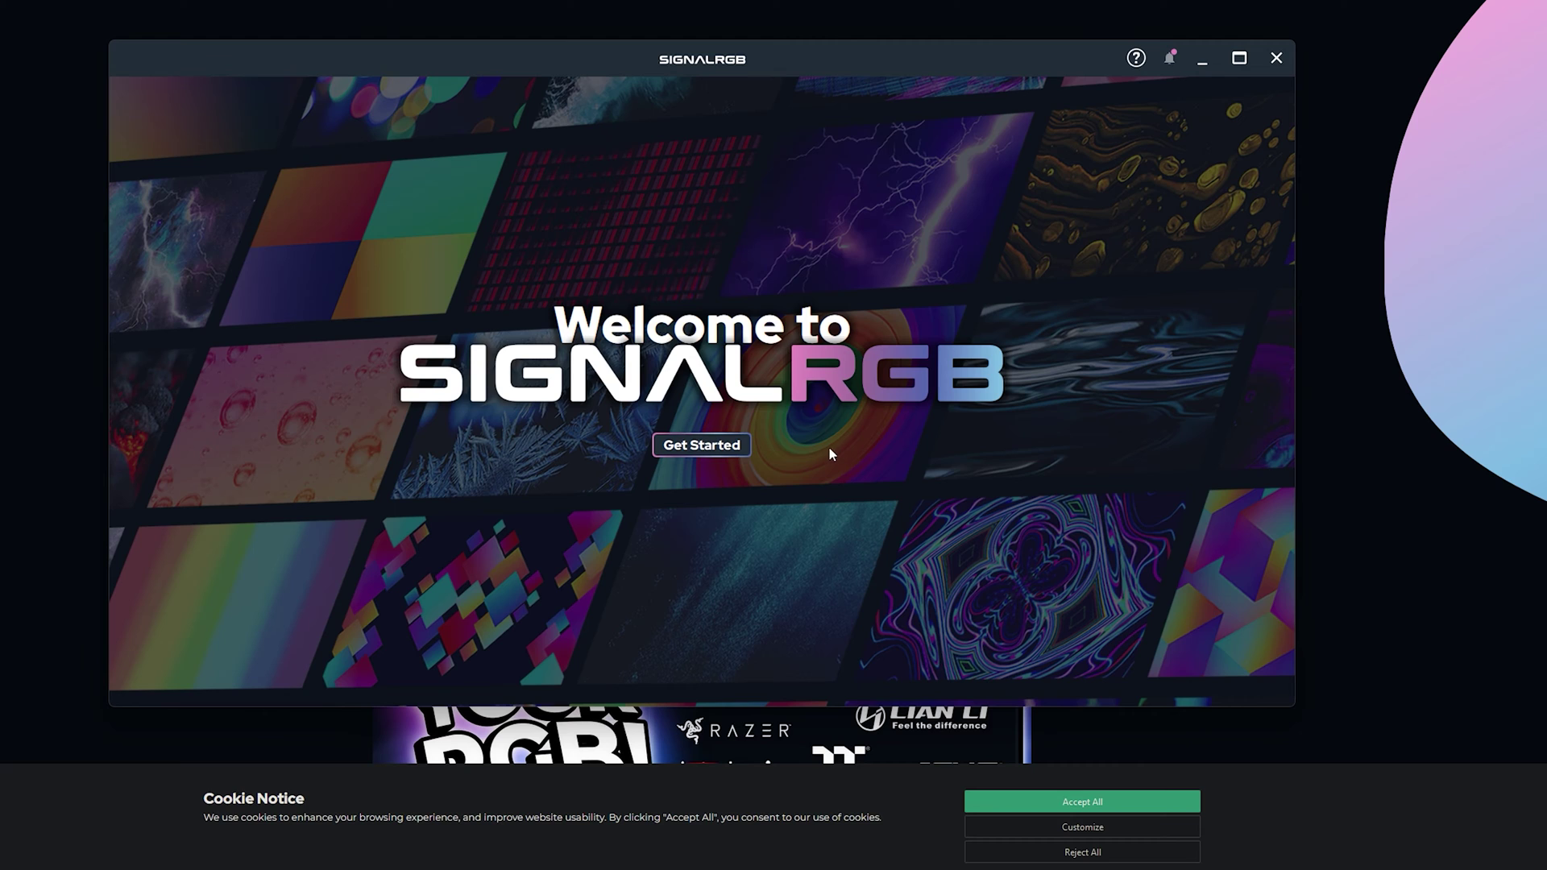
Get past the Welcome screen with Get Started and the device-scan notice with Continue.
left_click(732, 448)
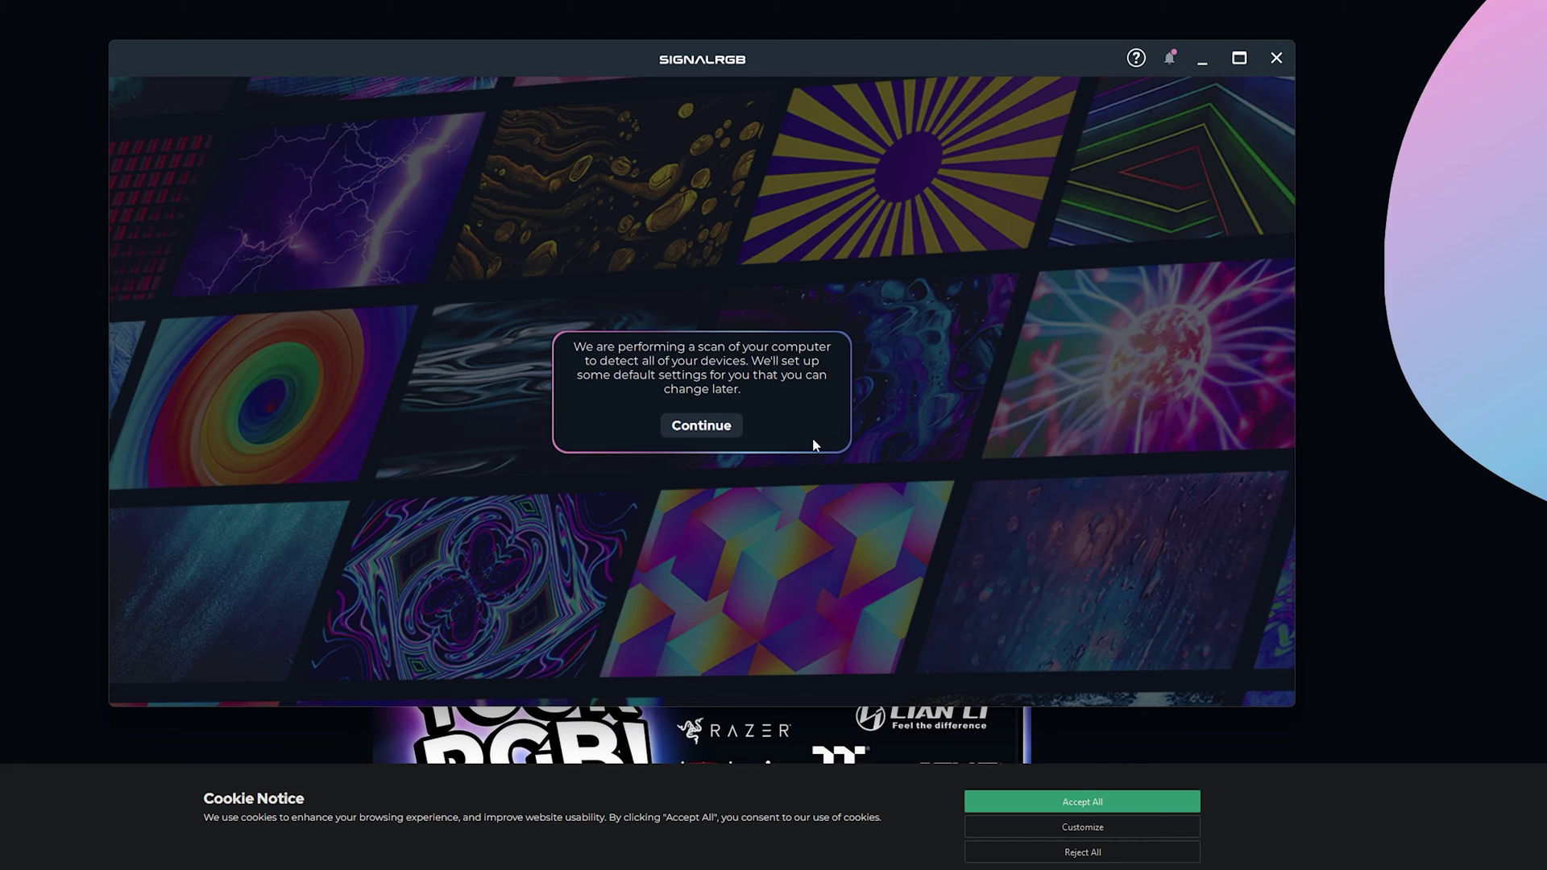
left_click(735, 431)
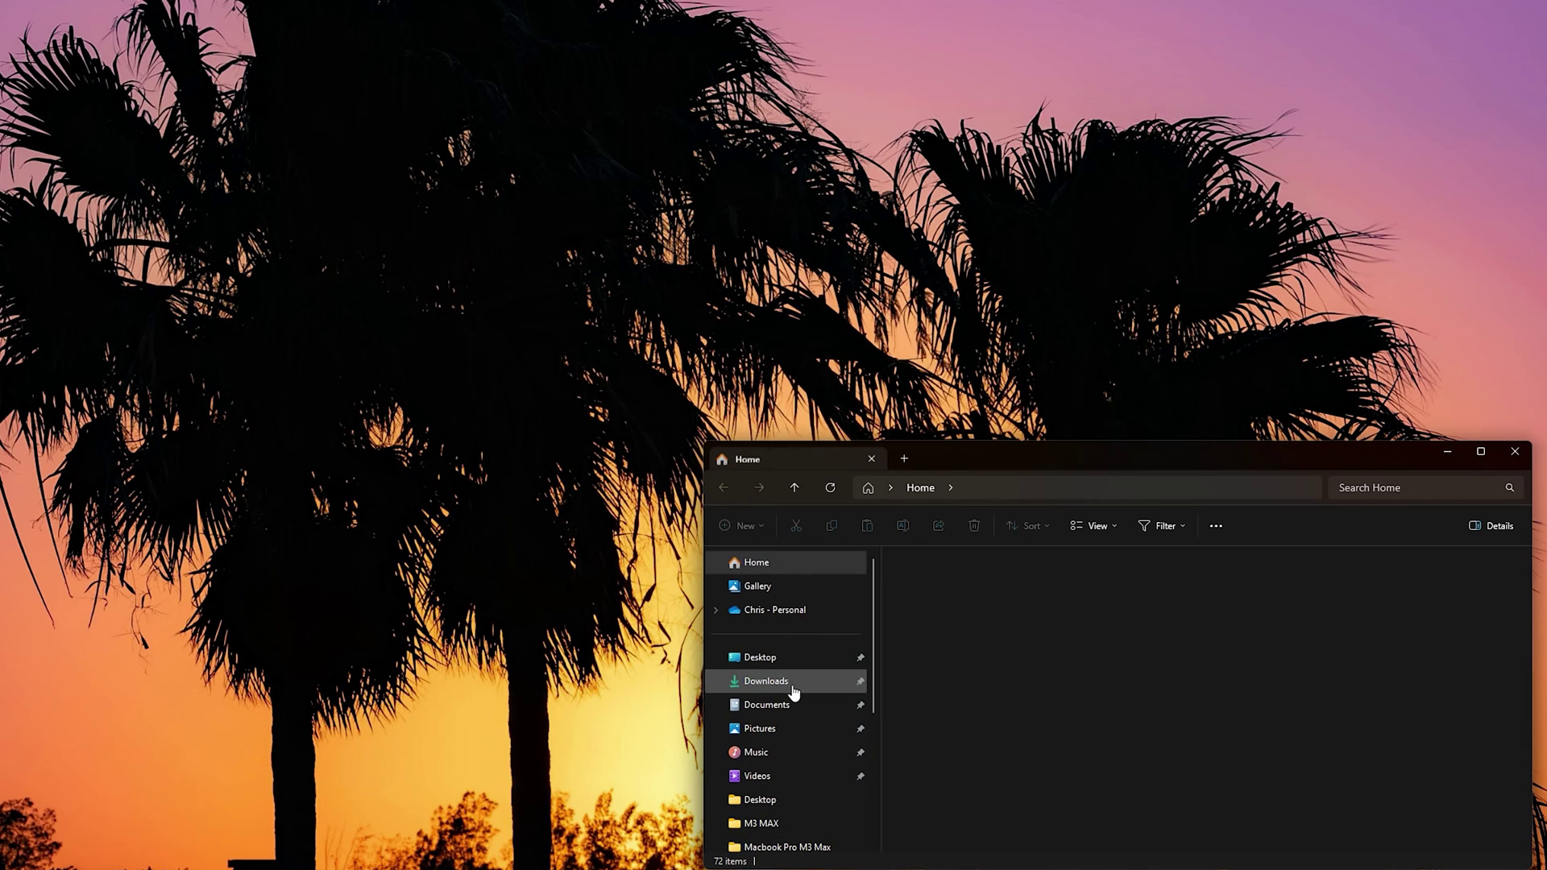
Run Install_SignalRgb(1) from Downloads as administrator and approve the UAC prompt.
left_click(777, 683)
left_click(929, 592)
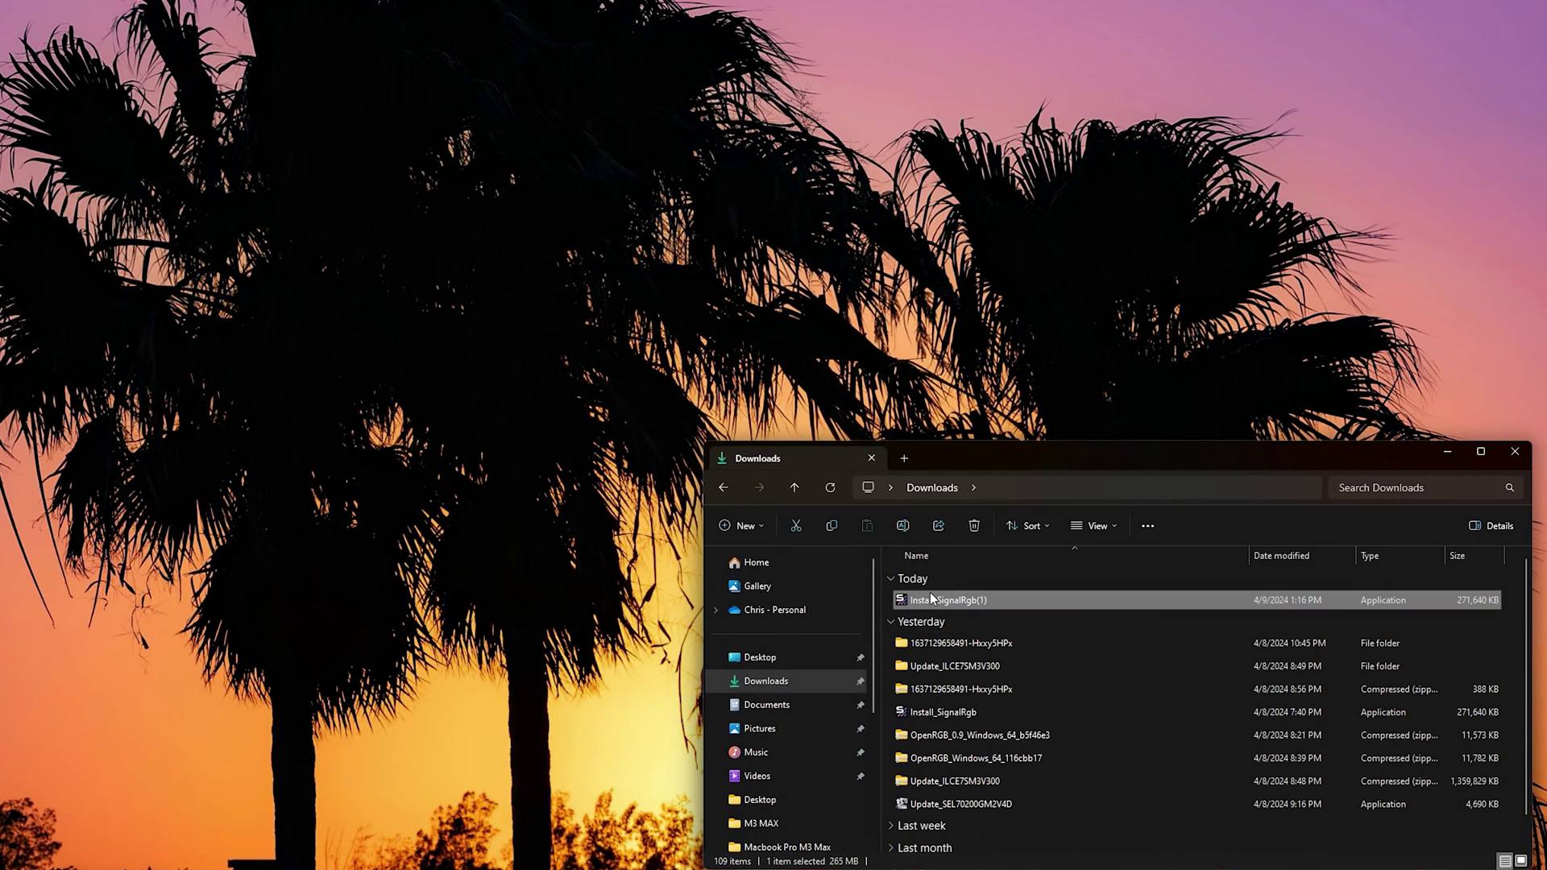
right_click(930, 592)
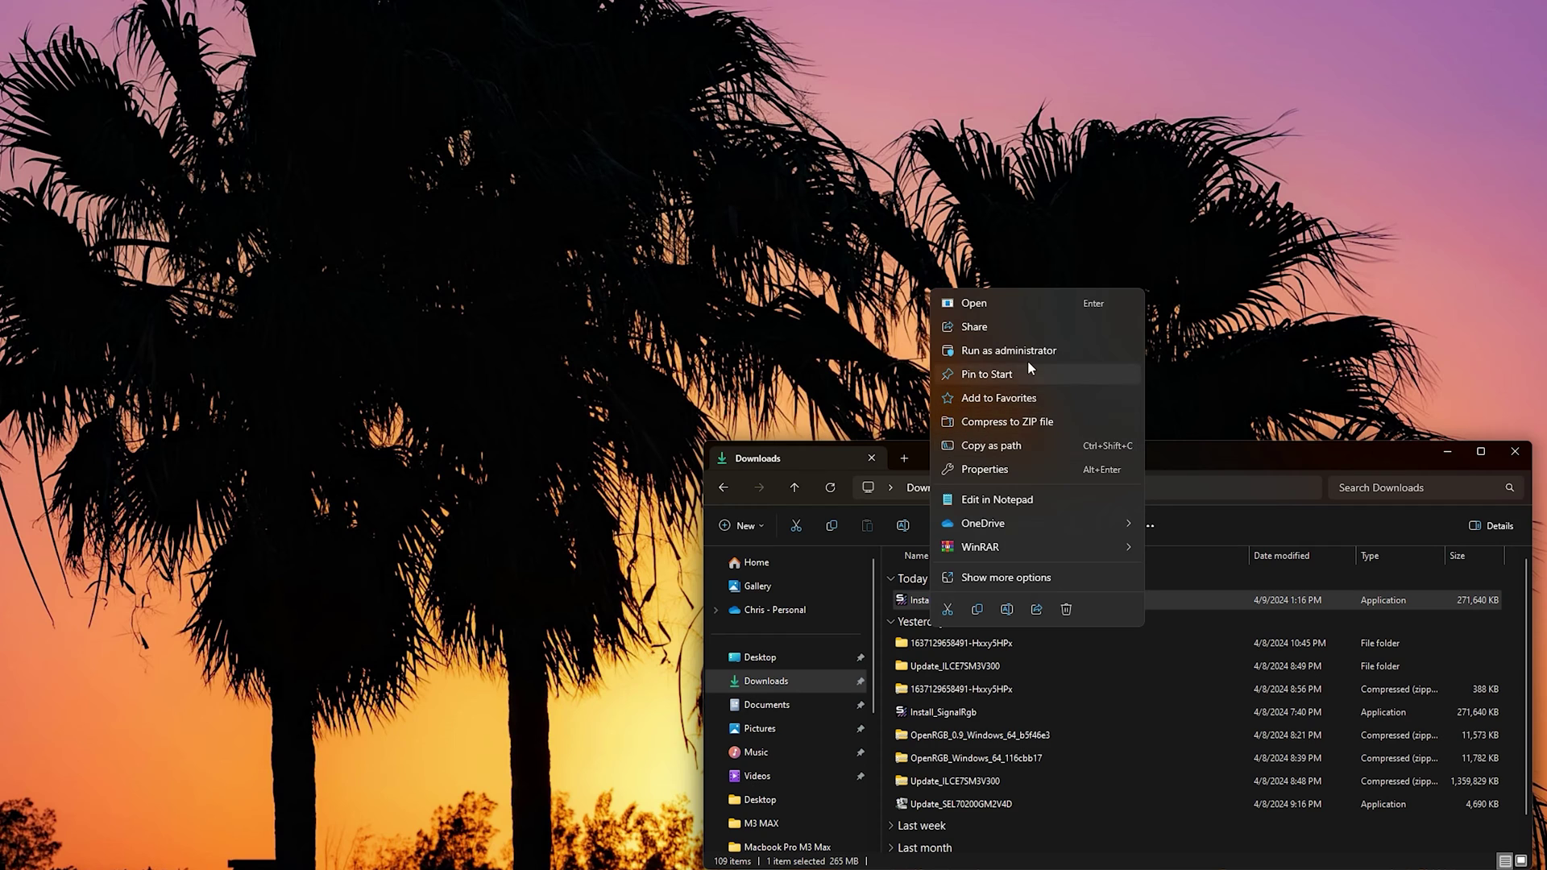
left_click(1037, 359)
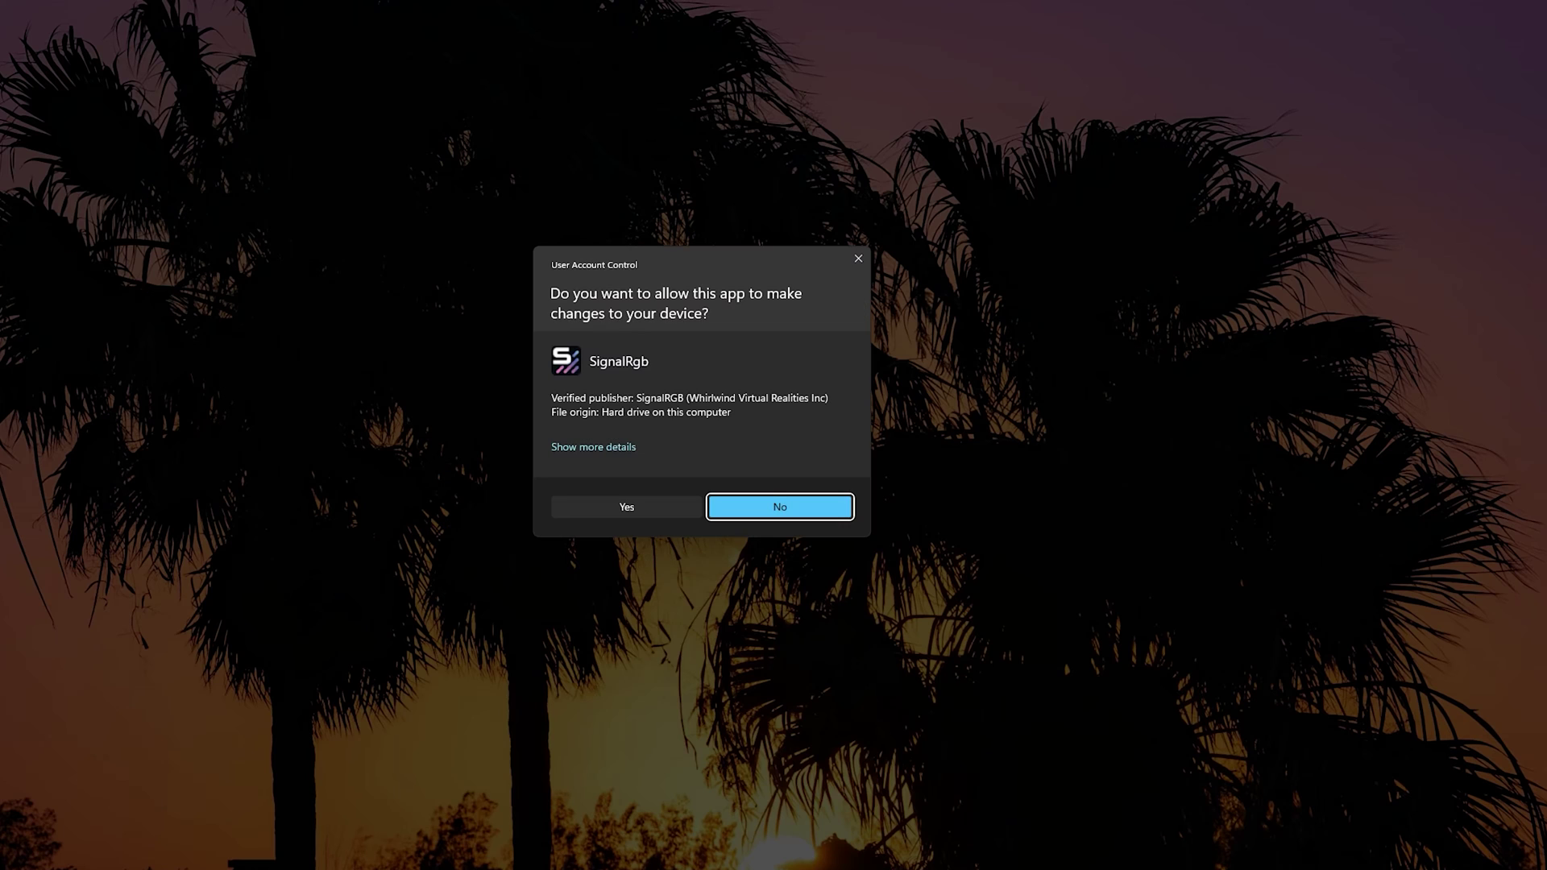
left_click(629, 506)
left_click(1447, 451)
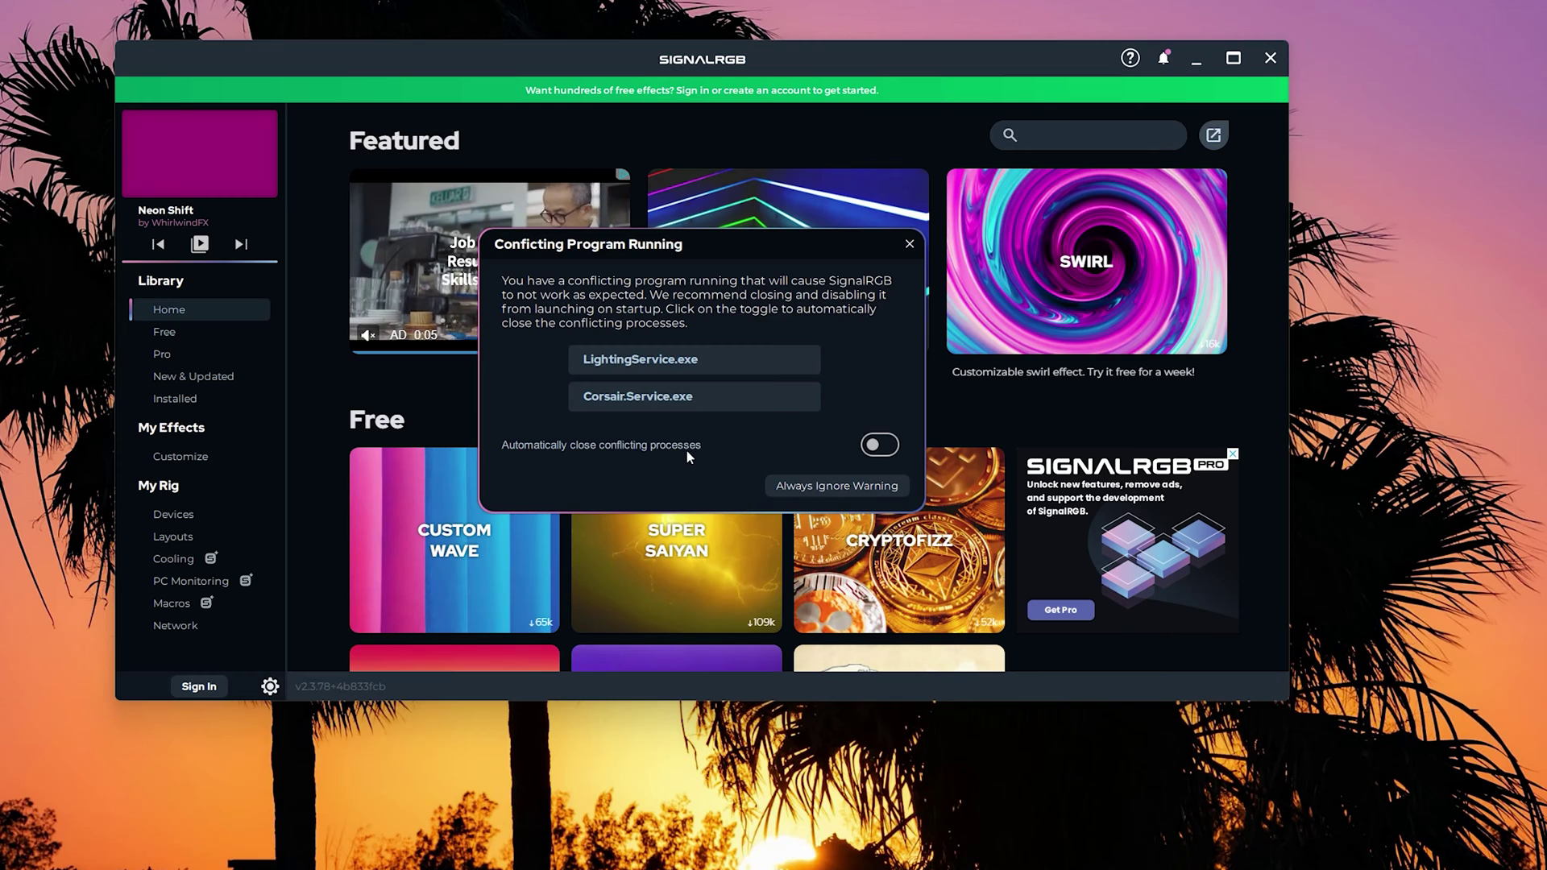
Auto-close conflicting processes, download Gradient Wave, skip sign-in, and open Customize for Neon Shift.
left_click(807, 439)
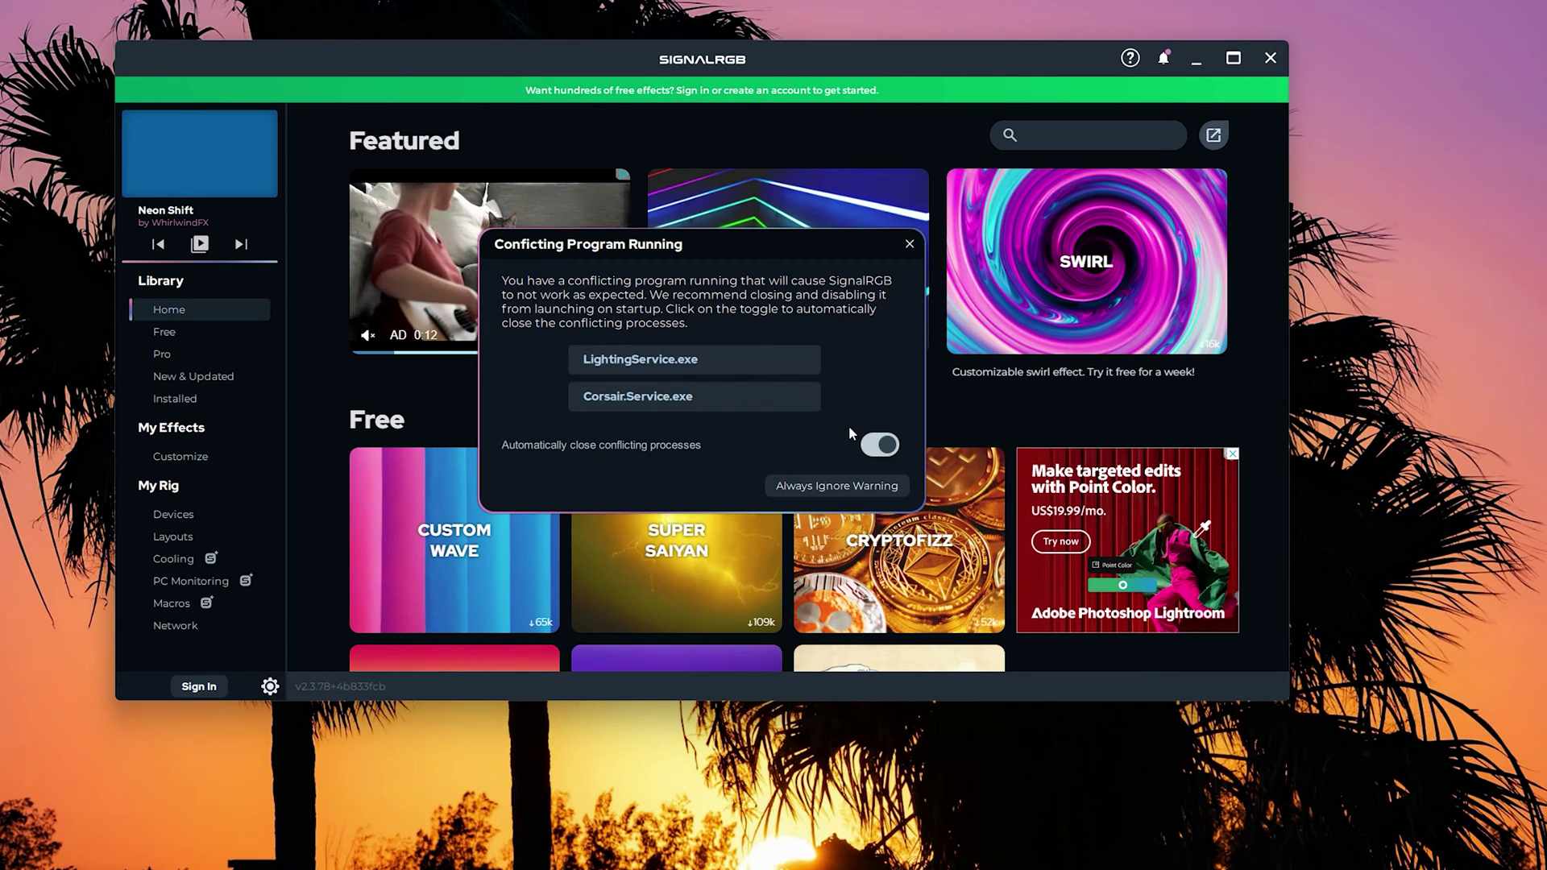
left_click(909, 243)
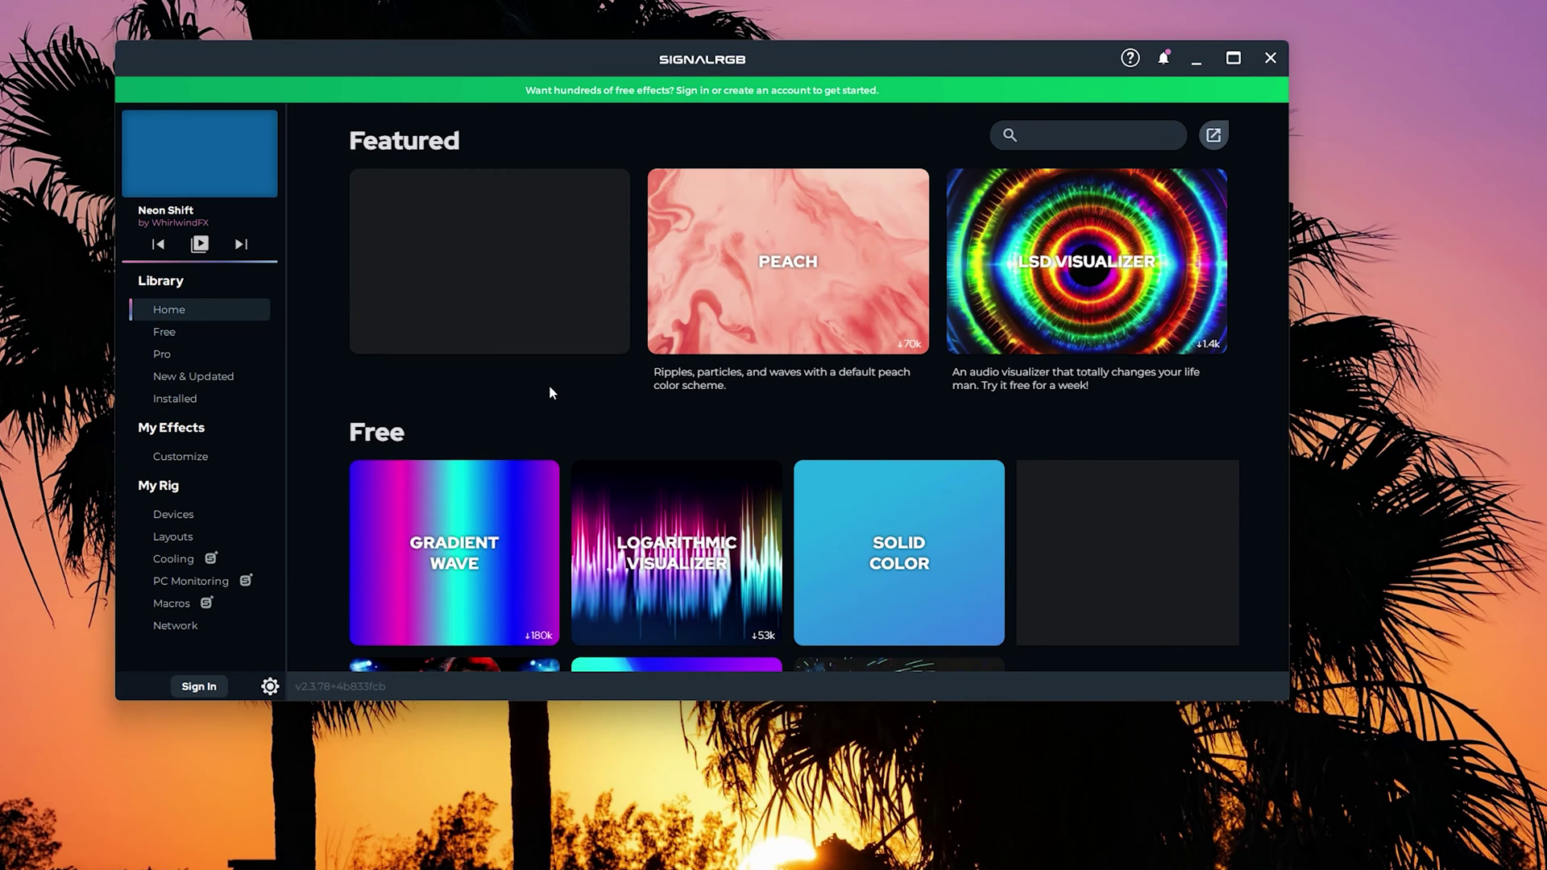
scroll(548, 384, "down", 1)
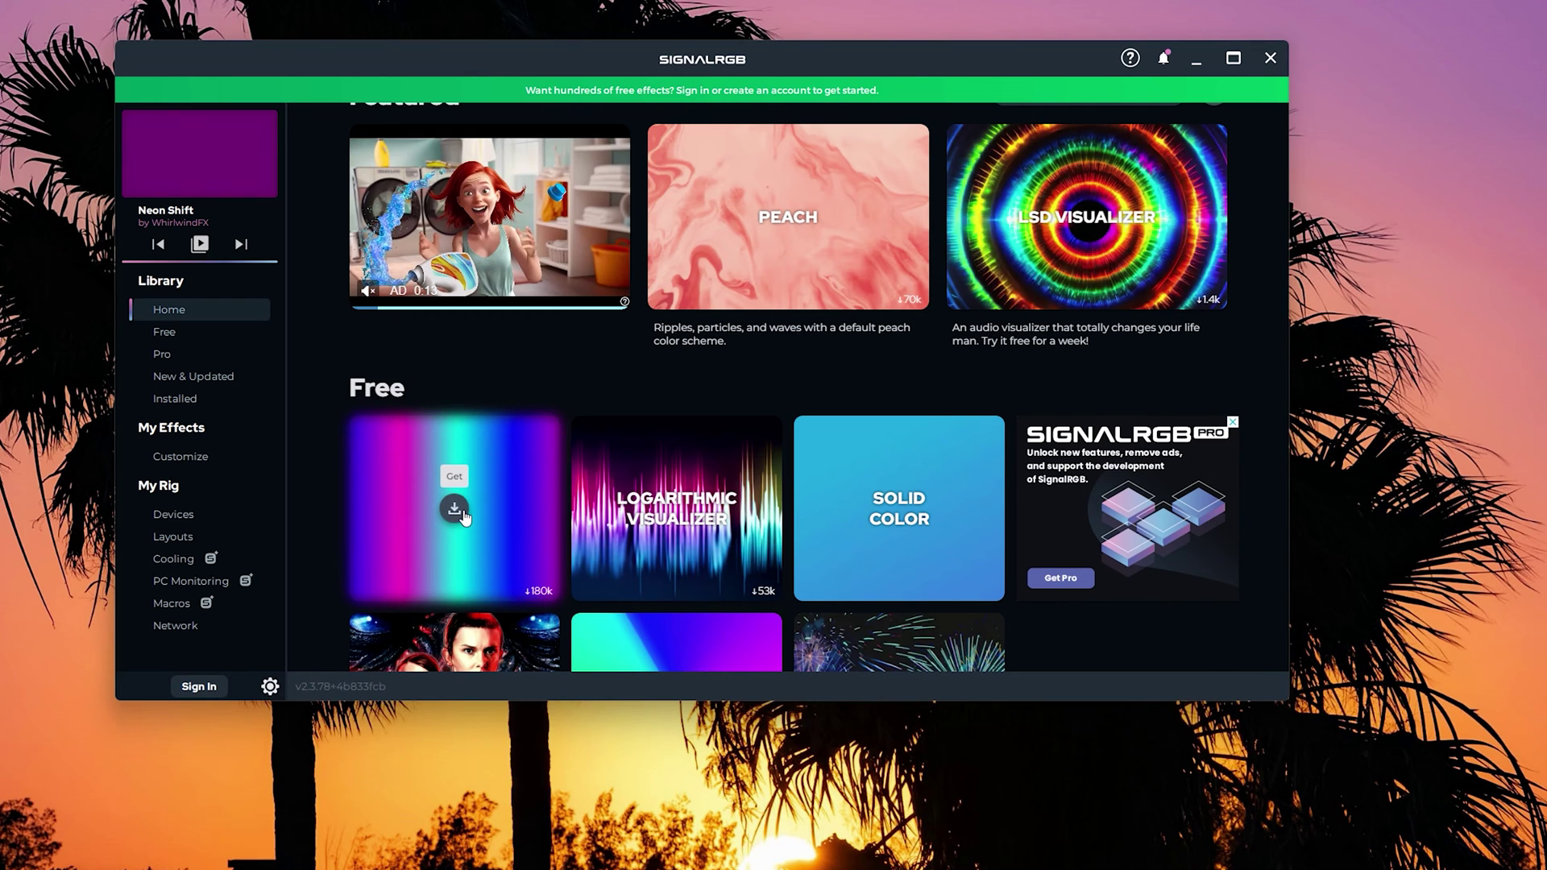
left_click(456, 514)
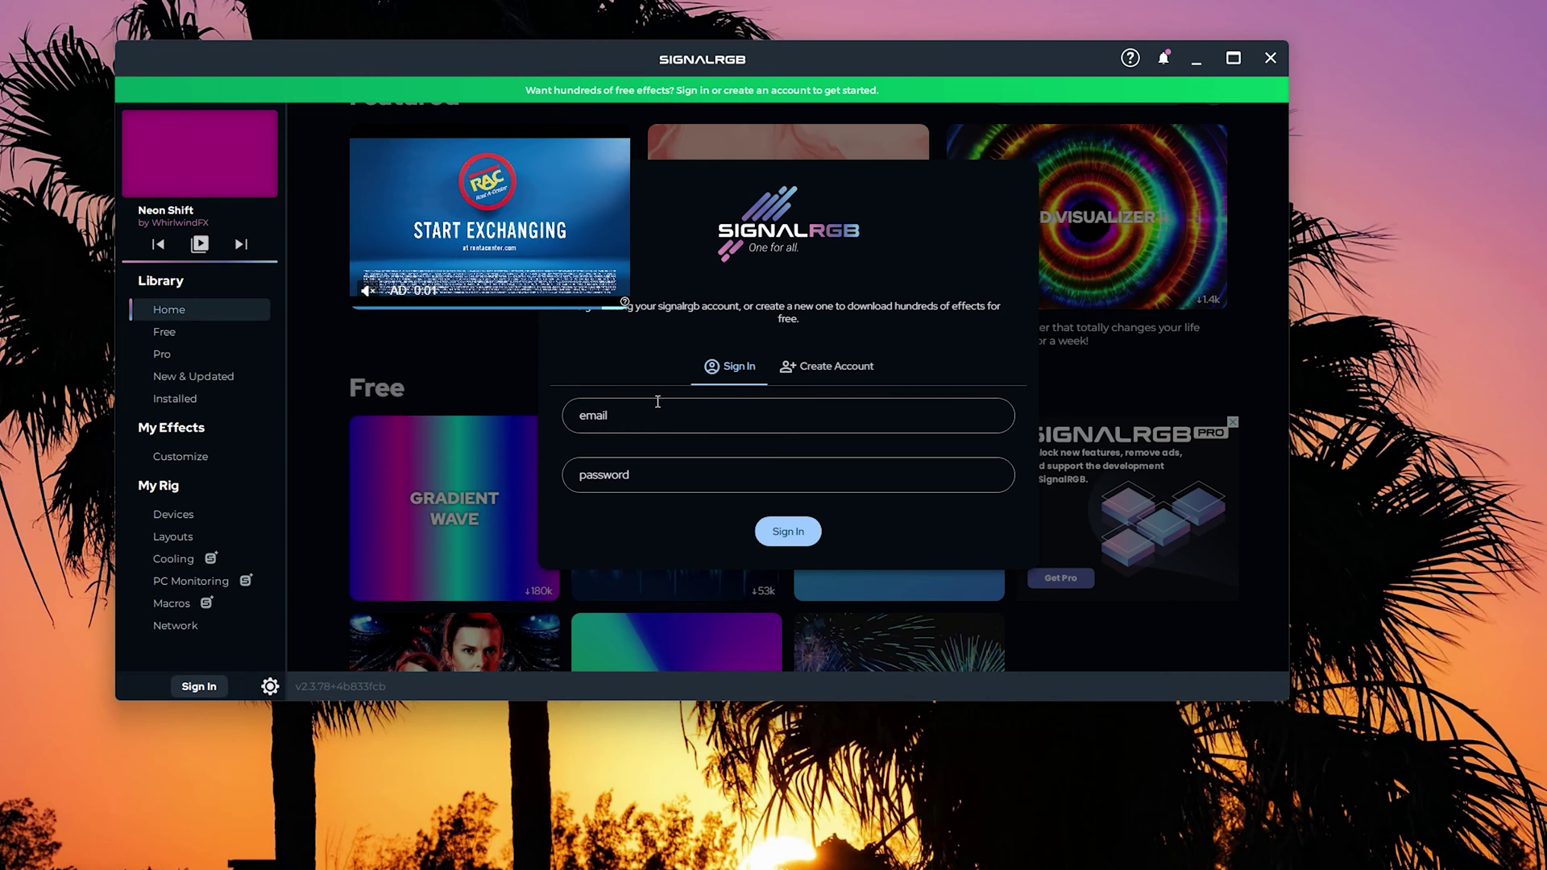
left_click(516, 377)
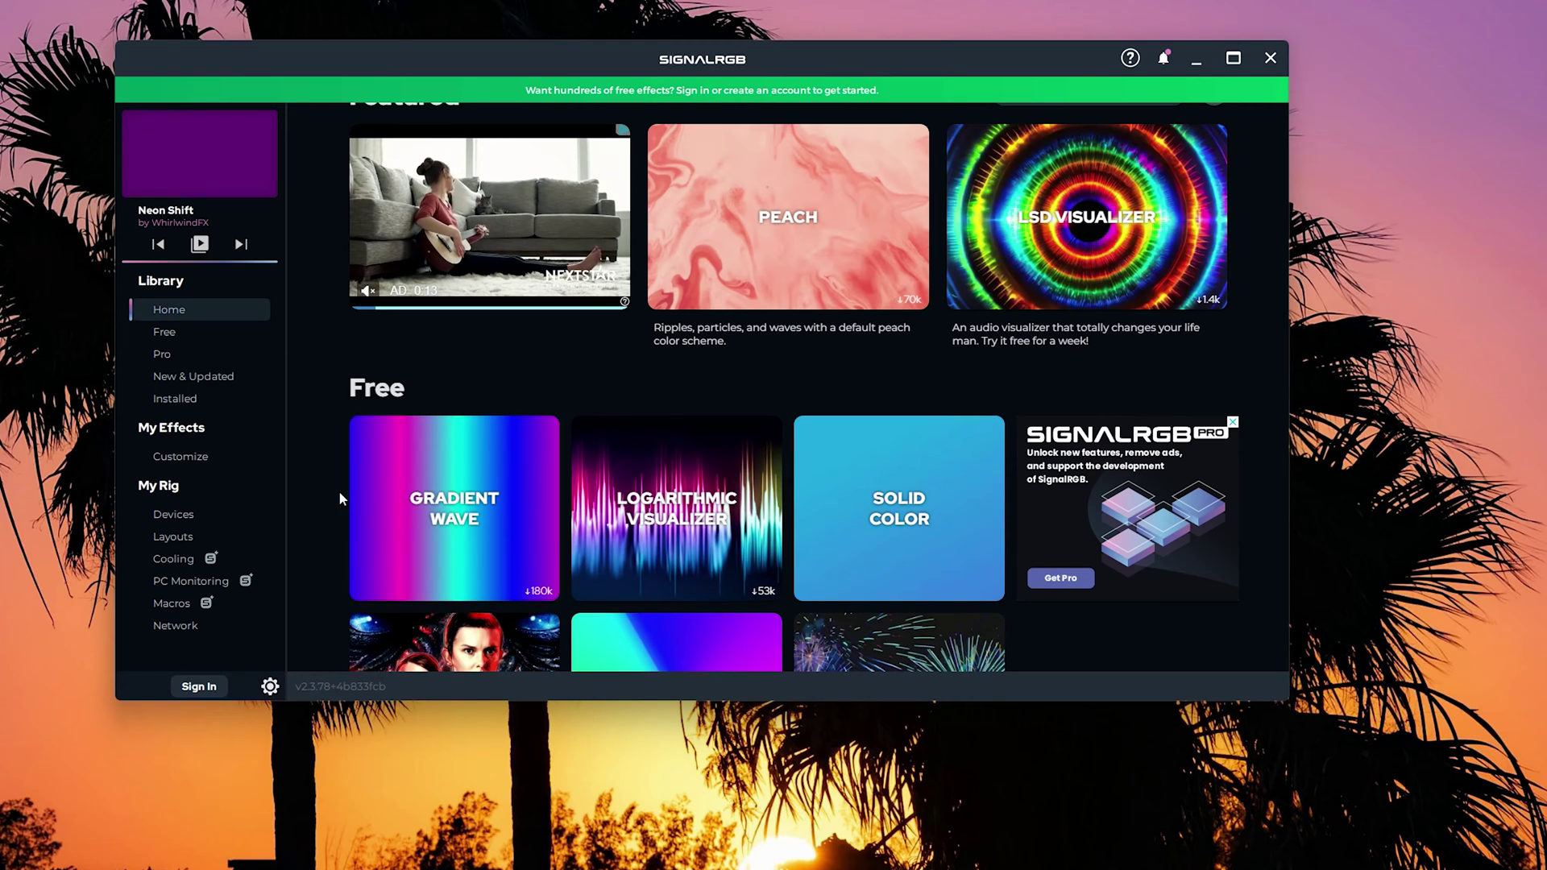
left_click(197, 468)
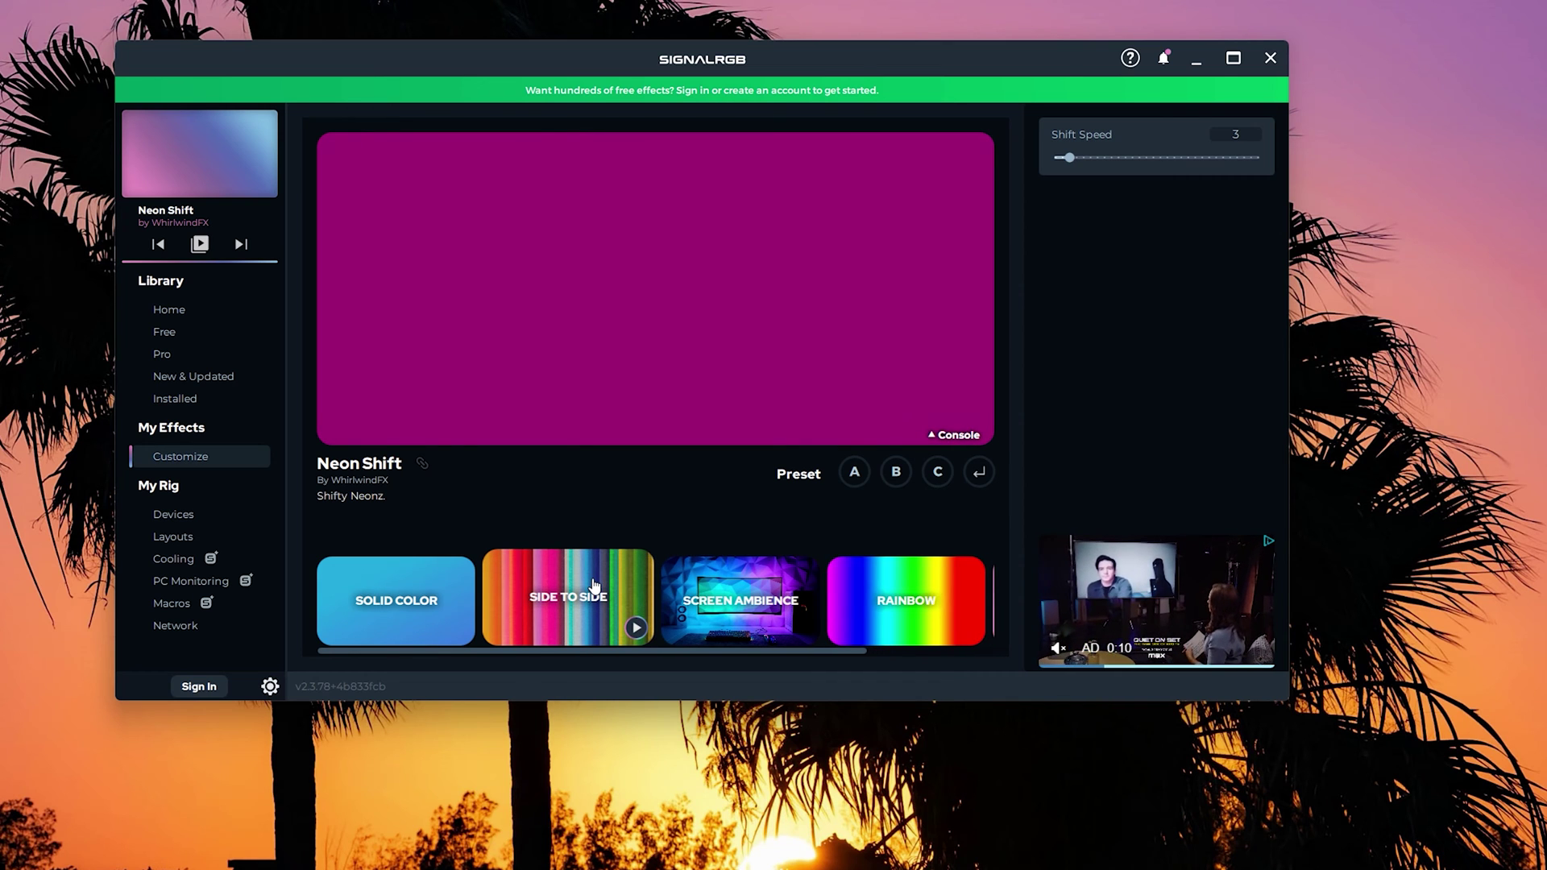
Make Side to Side the active effect in place of Neon Shift.
left_click(595, 583)
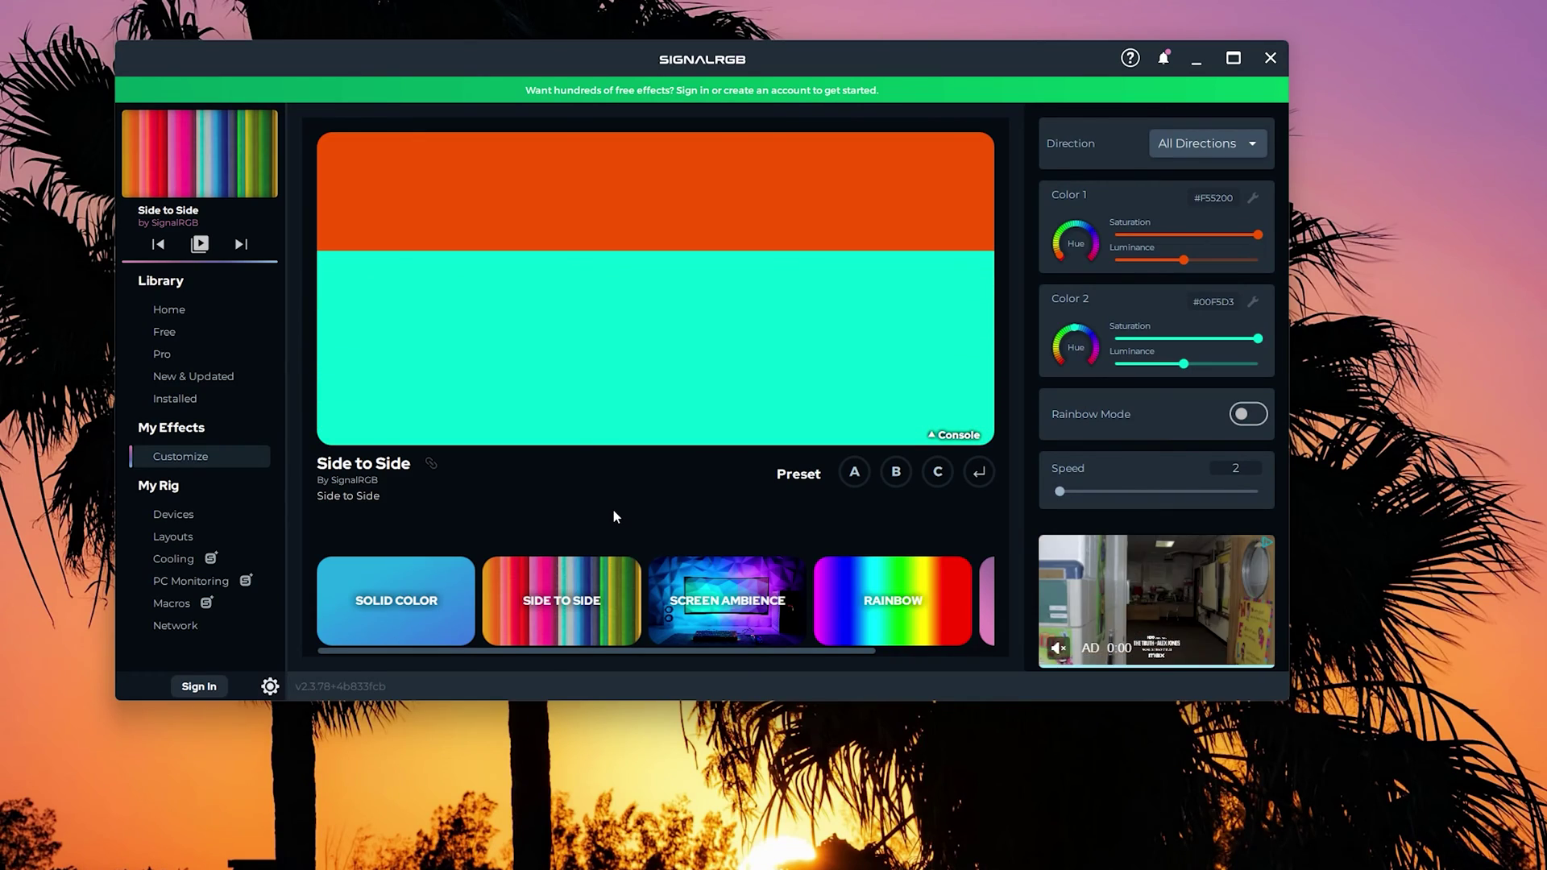
Stop CorsairService from the Services list in Task Manager.
key("super+x")
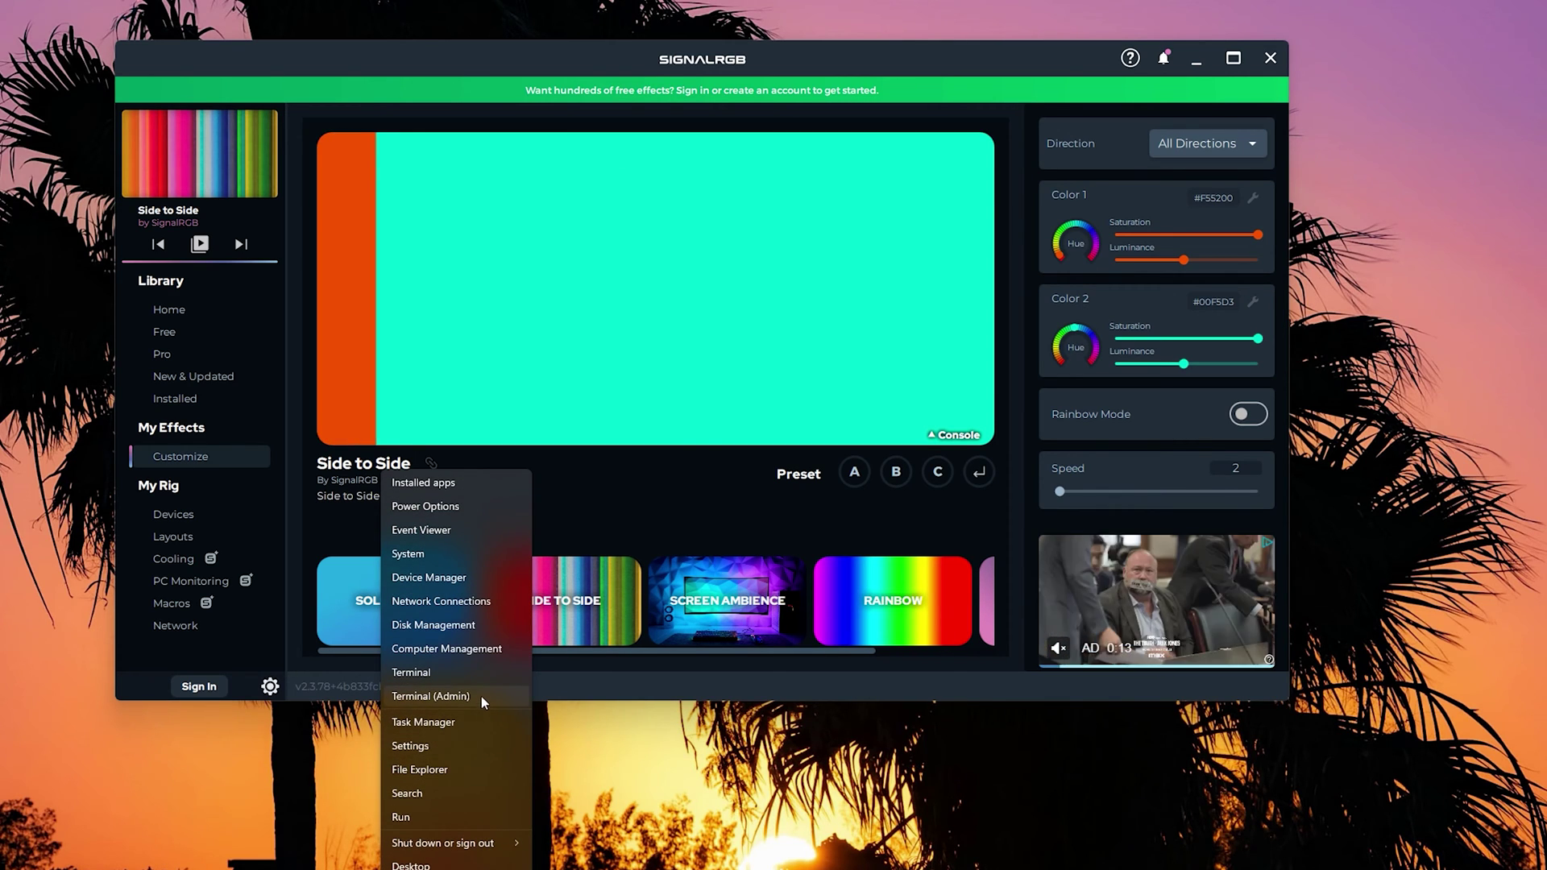
key("Escape")
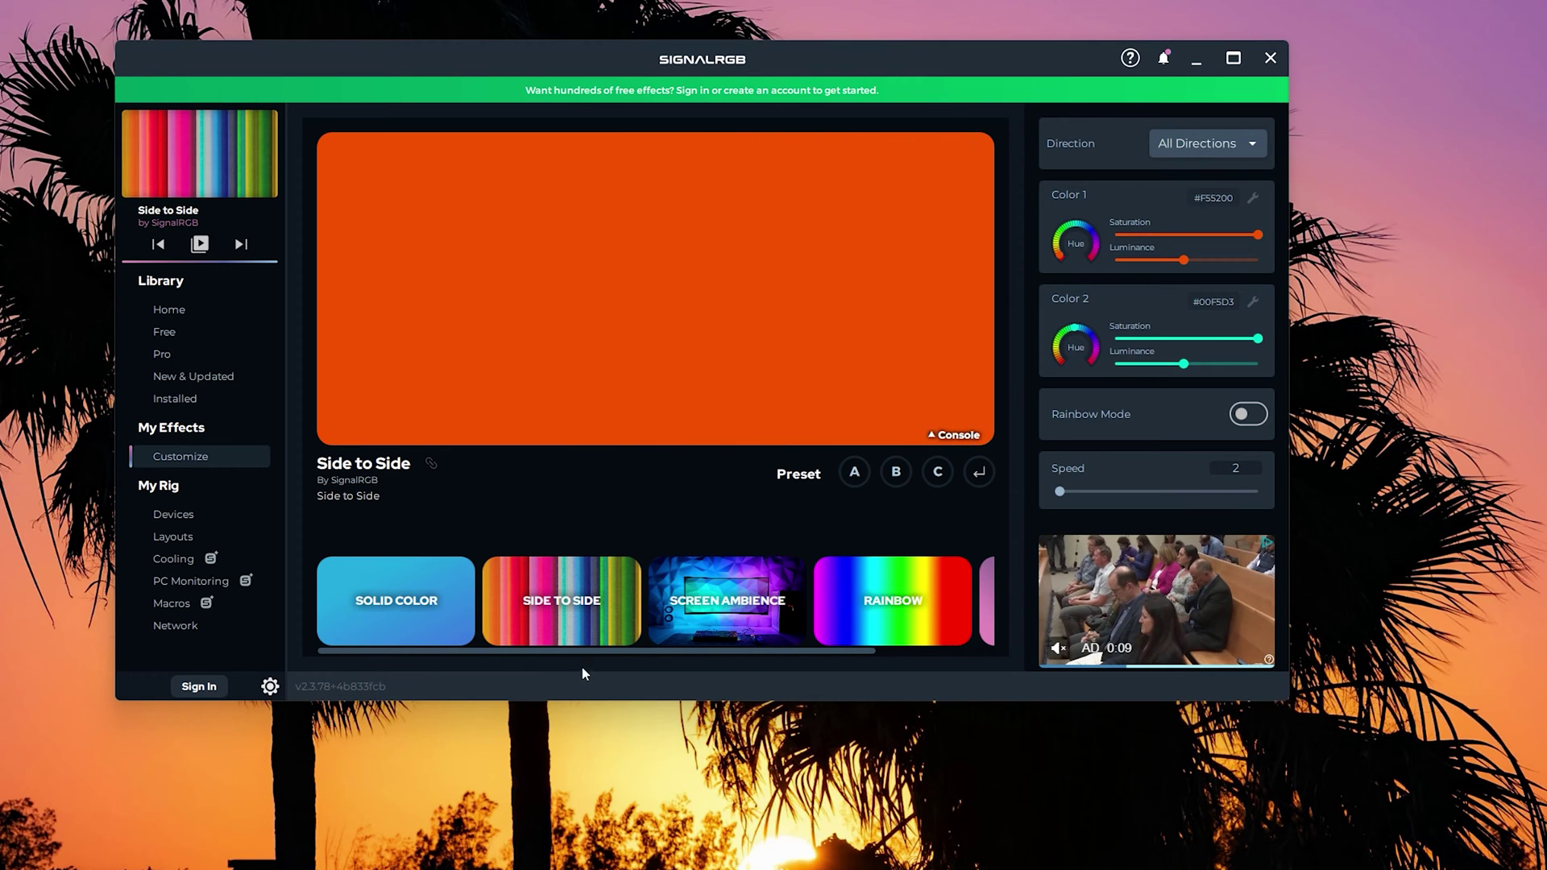
key("ctrl+shift+Escape")
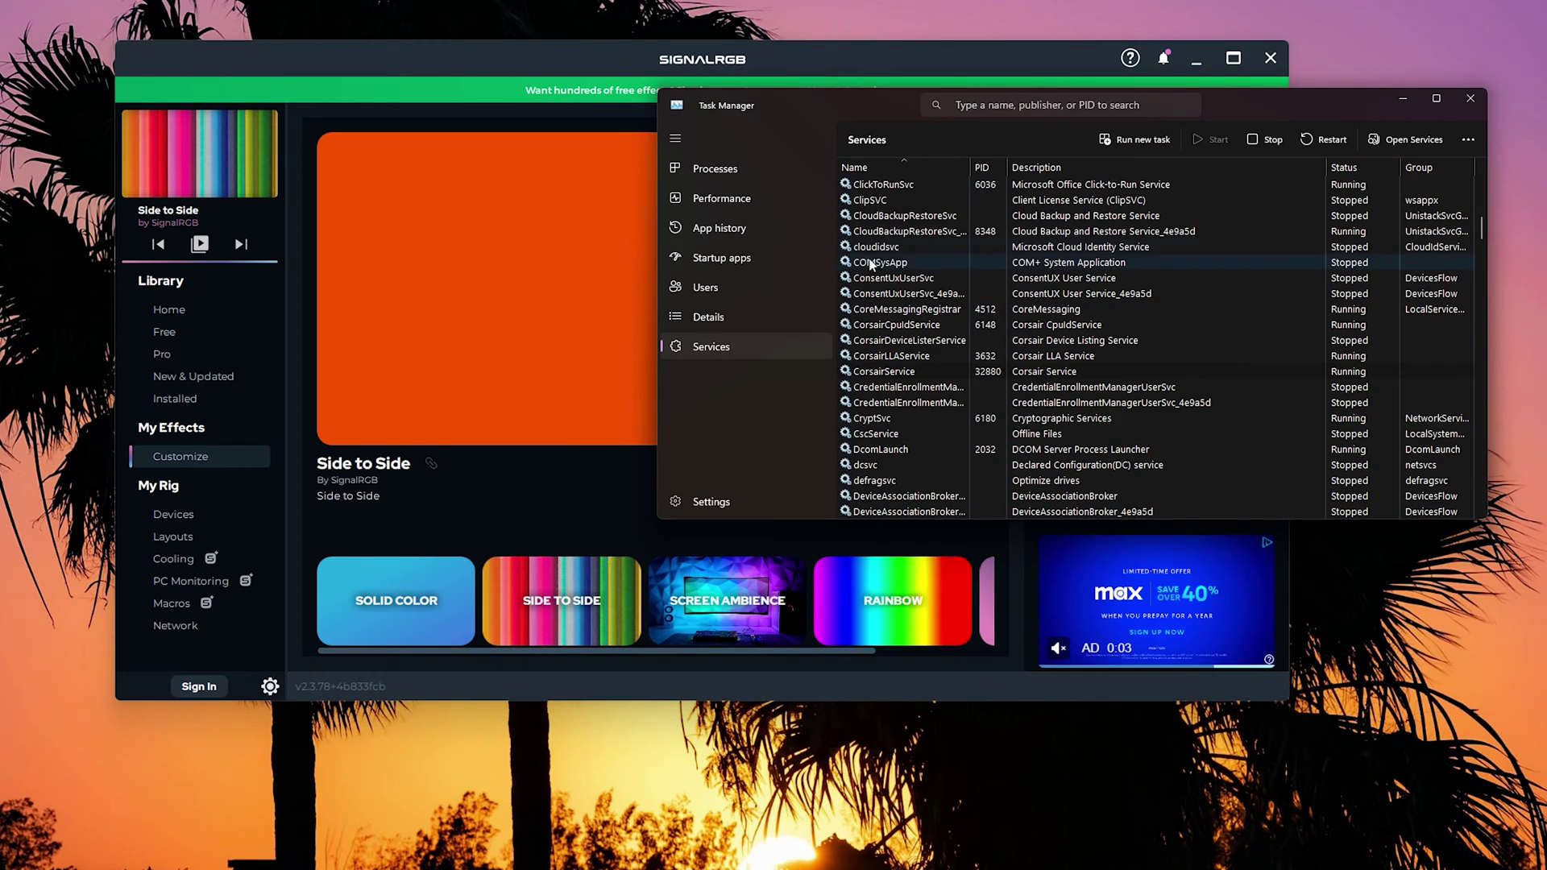
scroll(864, 258, "down", 15)
scroll(881, 322, "up", 10)
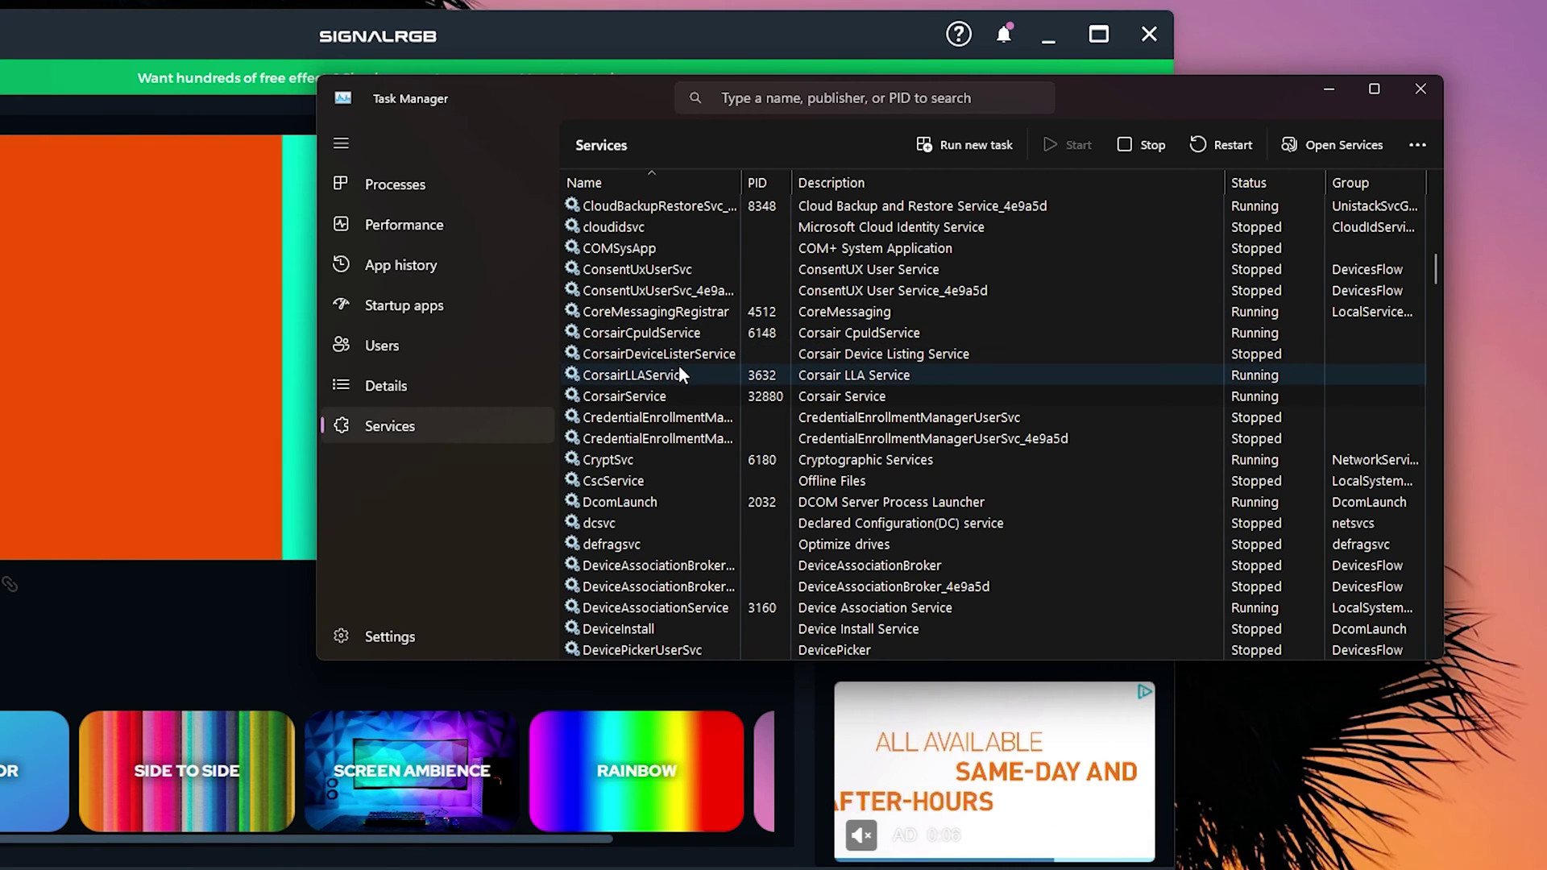
left_click(678, 395)
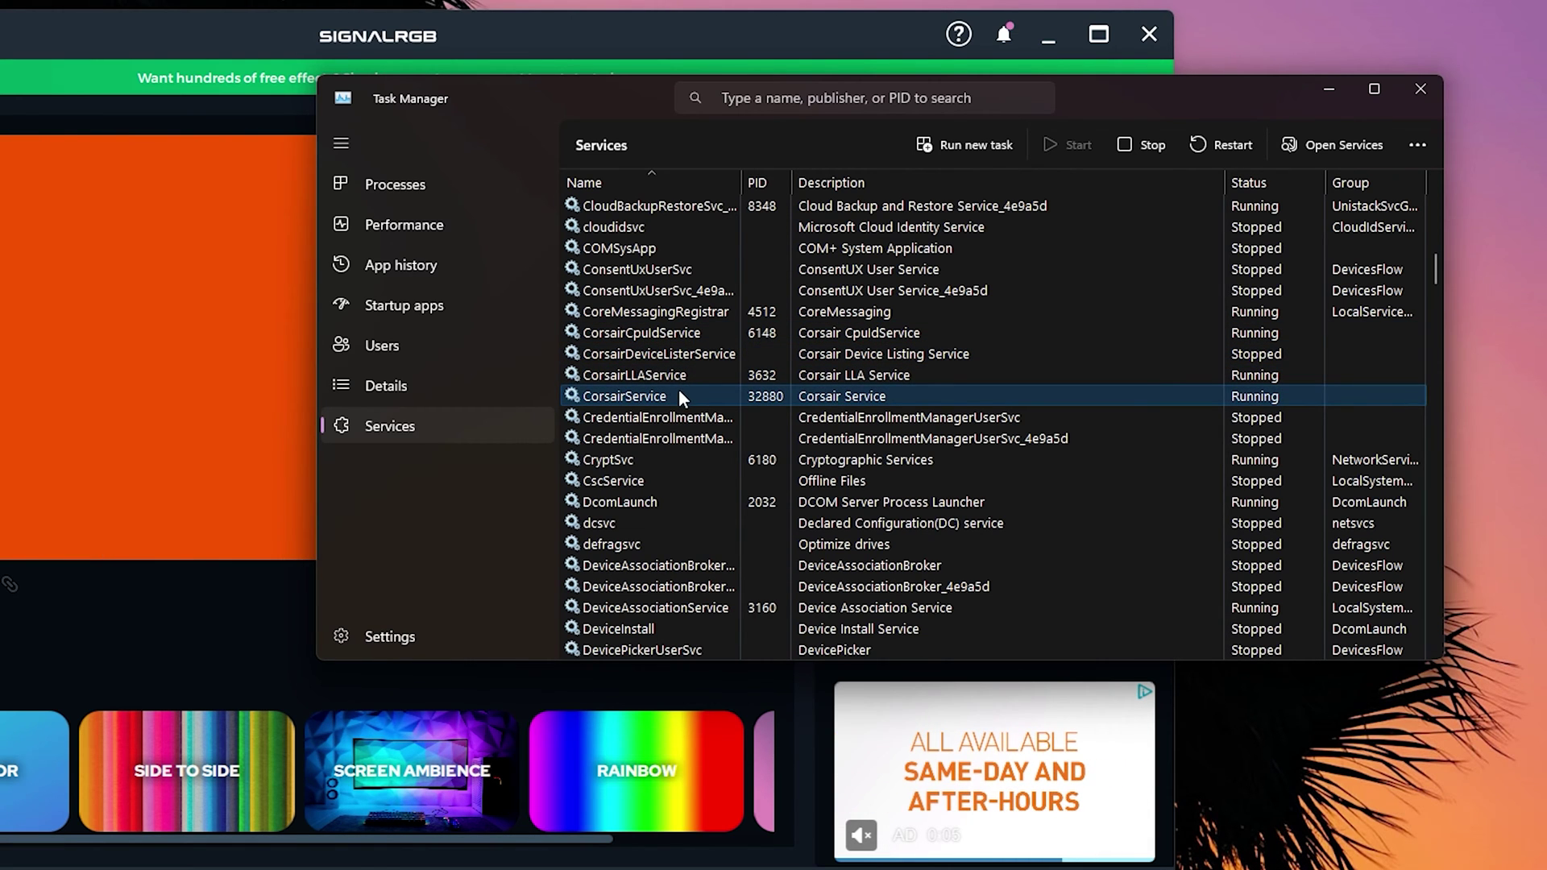
right_click(1050, 398)
left_click(1099, 436)
Stop the ASUS AURA SYNC LightingService as well.
scroll(857, 458, "down", 15)
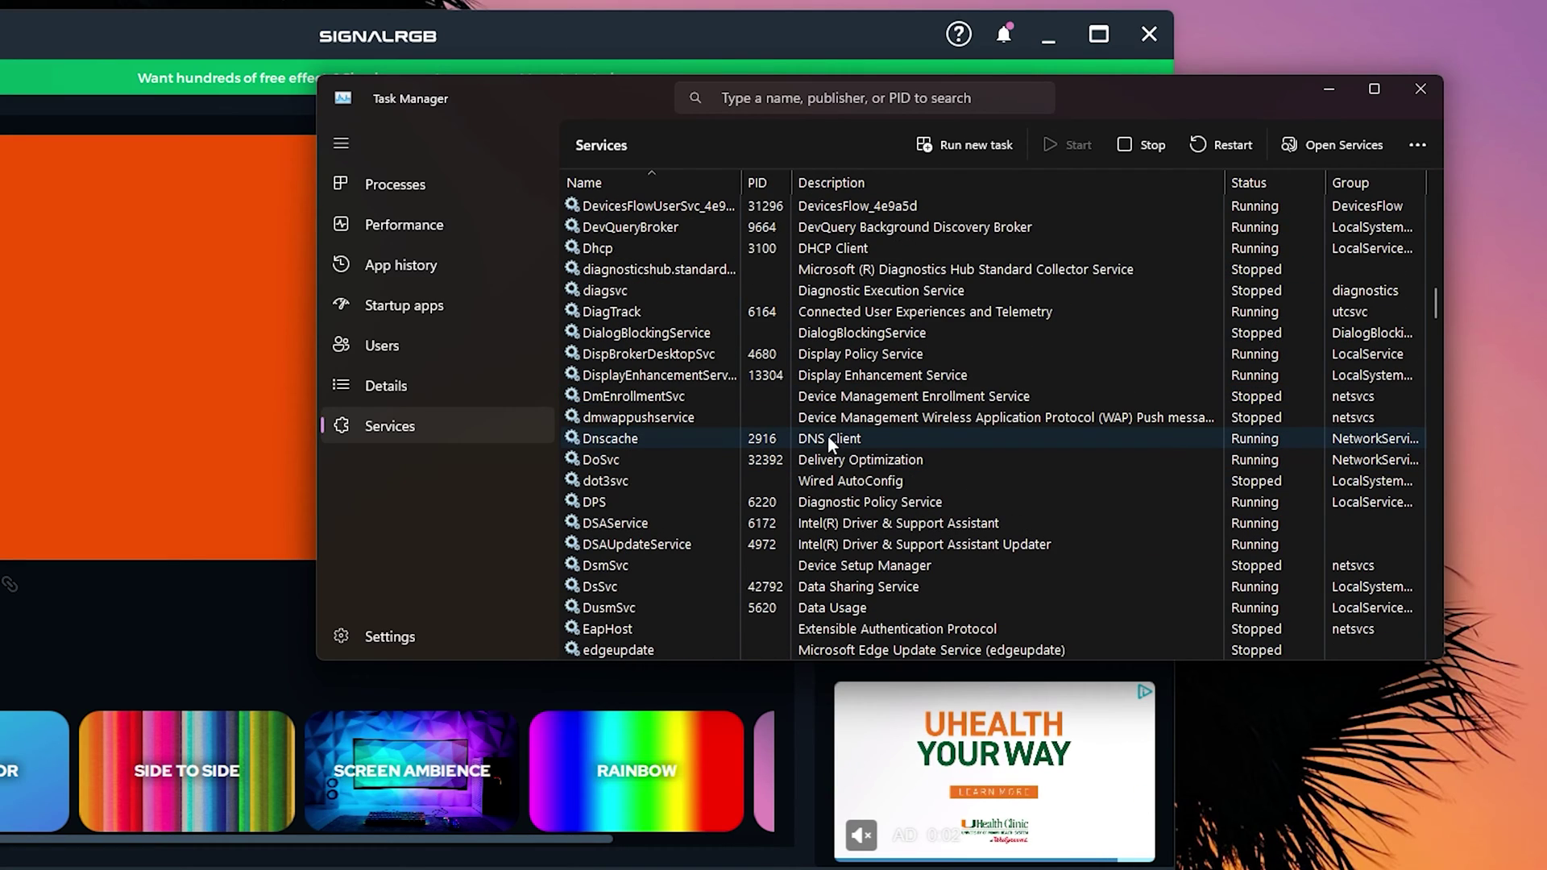
scroll(761, 466, "down", 6)
scroll(736, 460, "up", 5)
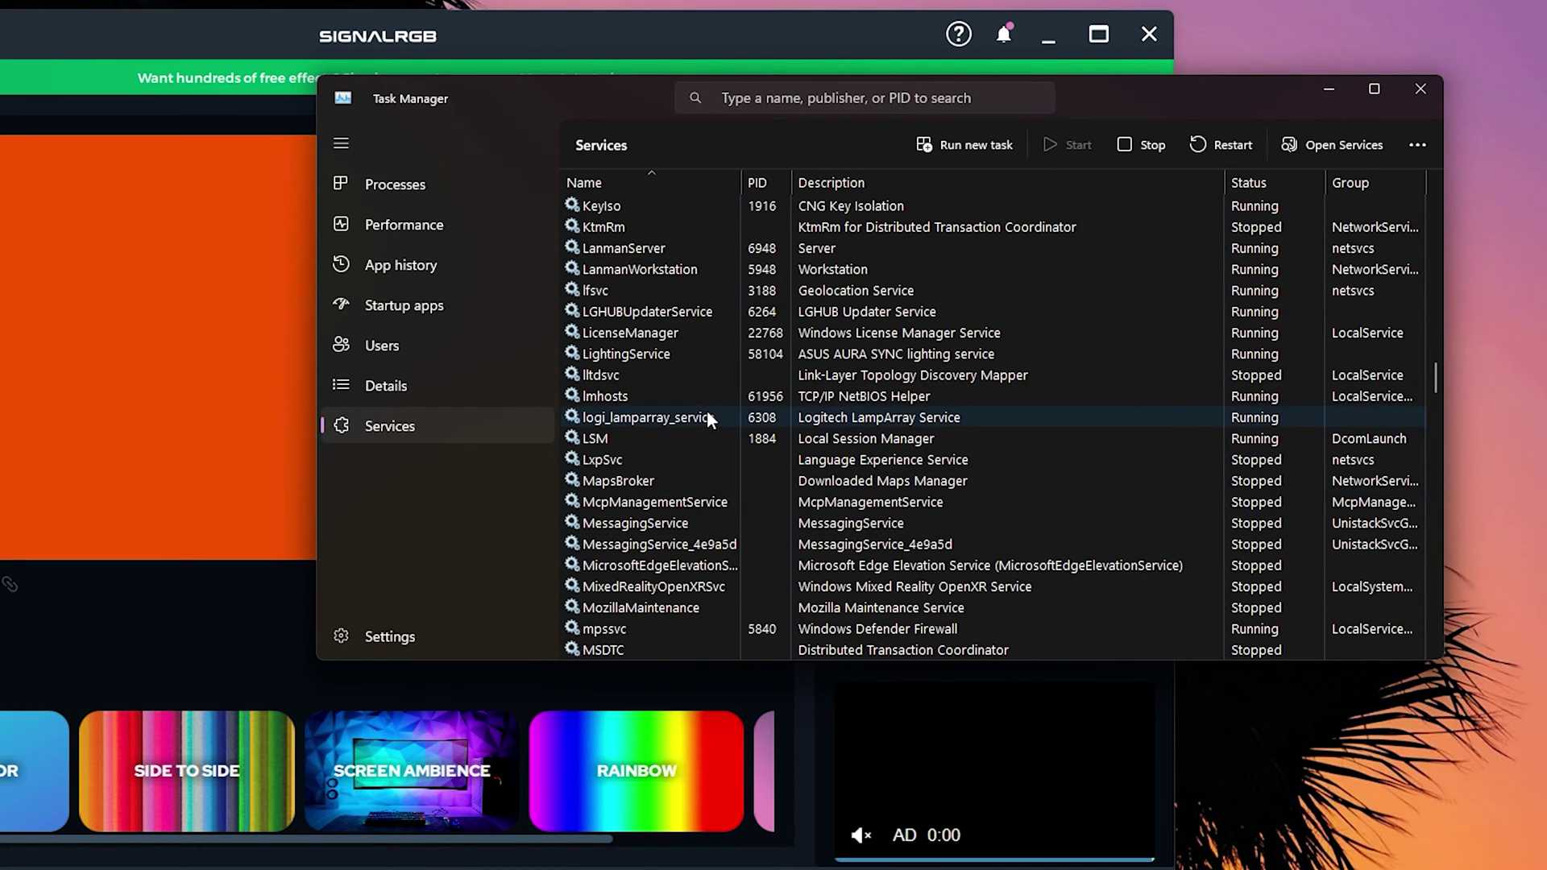
right_click(659, 424)
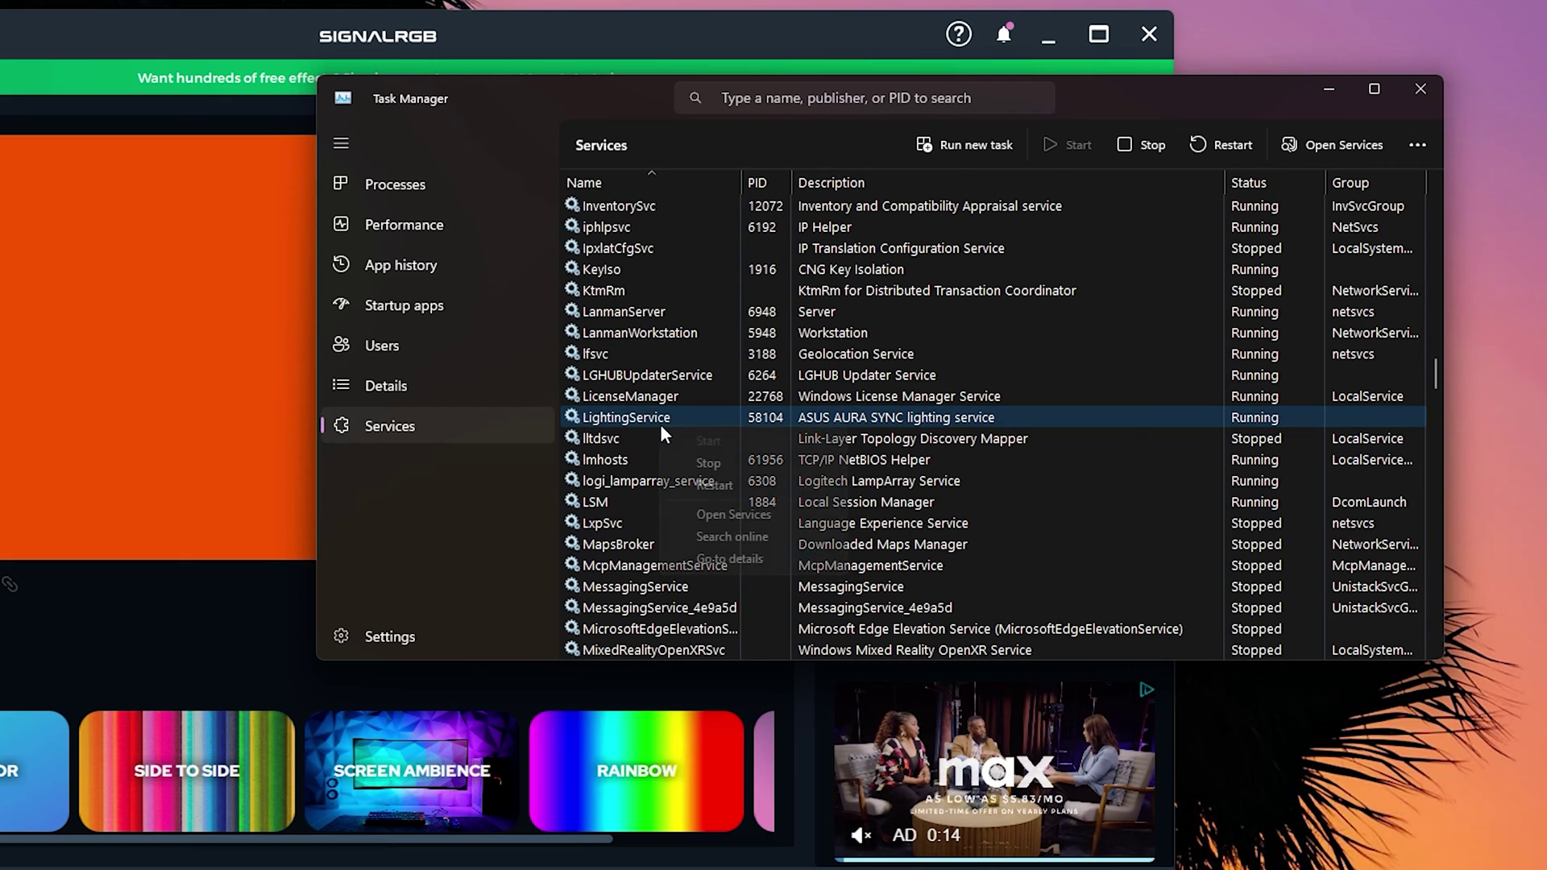
left_click(727, 462)
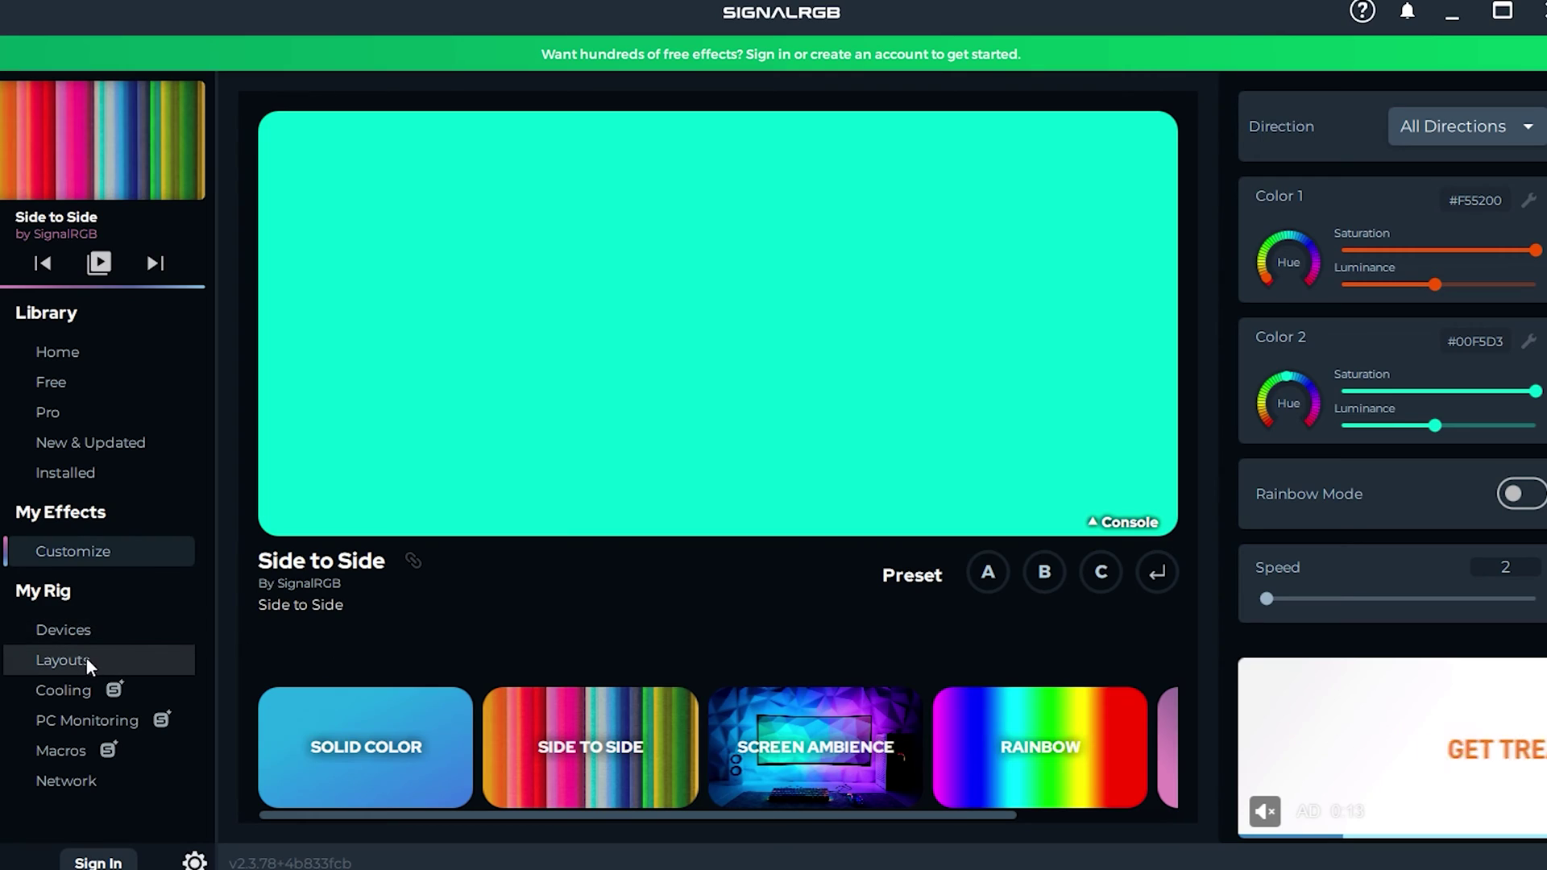
On the Layouts canvas, drag the Default Strip - 60 bars down and the graphics card box above them.
left_click(86, 659)
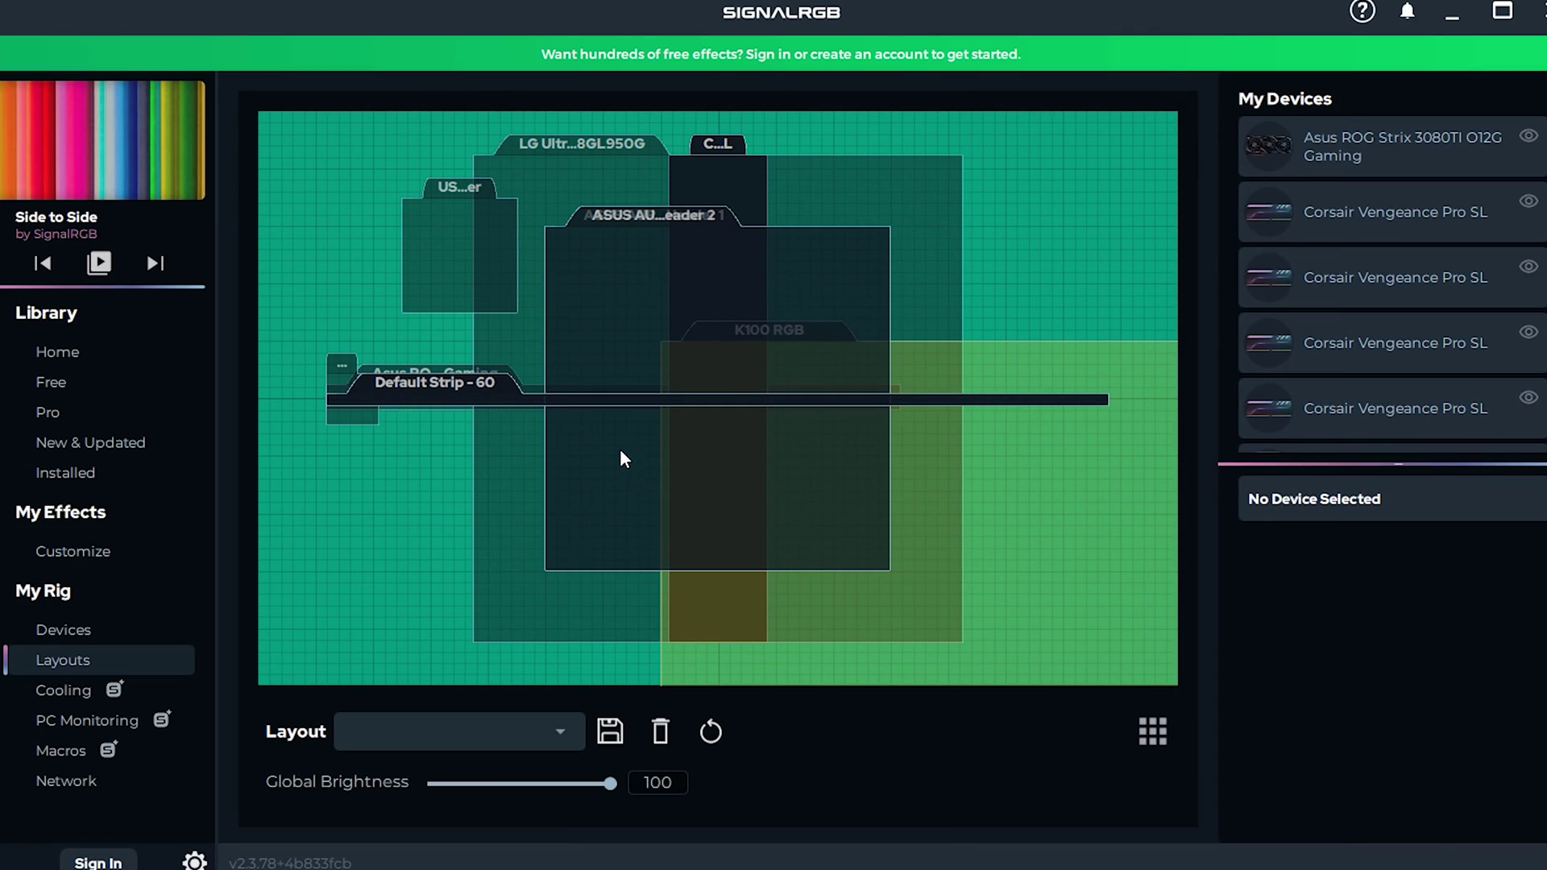
left_click(479, 393)
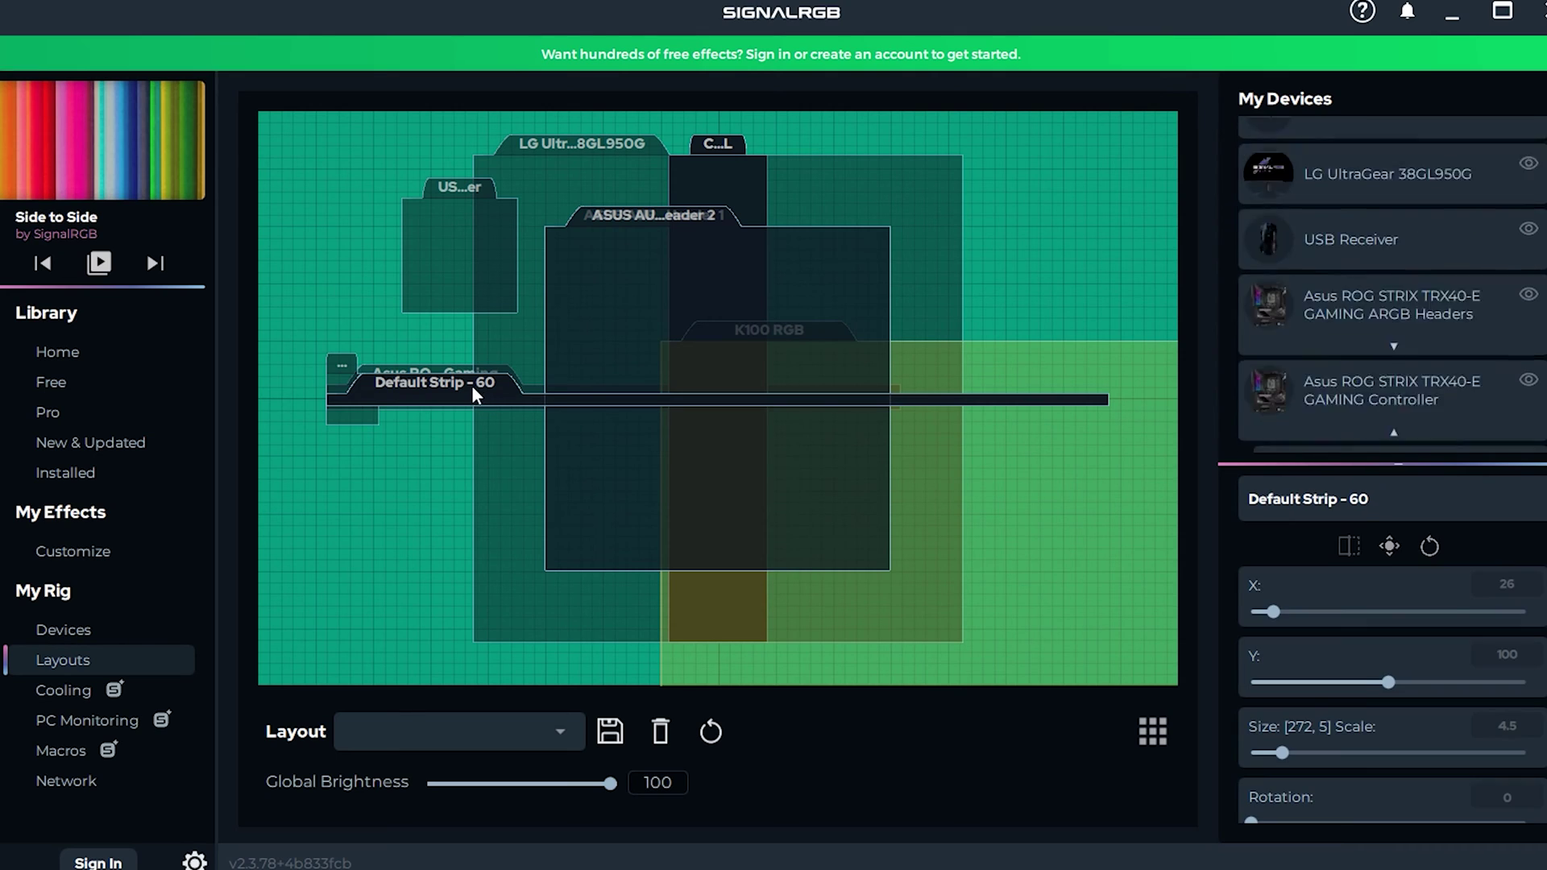
left_click_drag(467, 399, 447, 520)
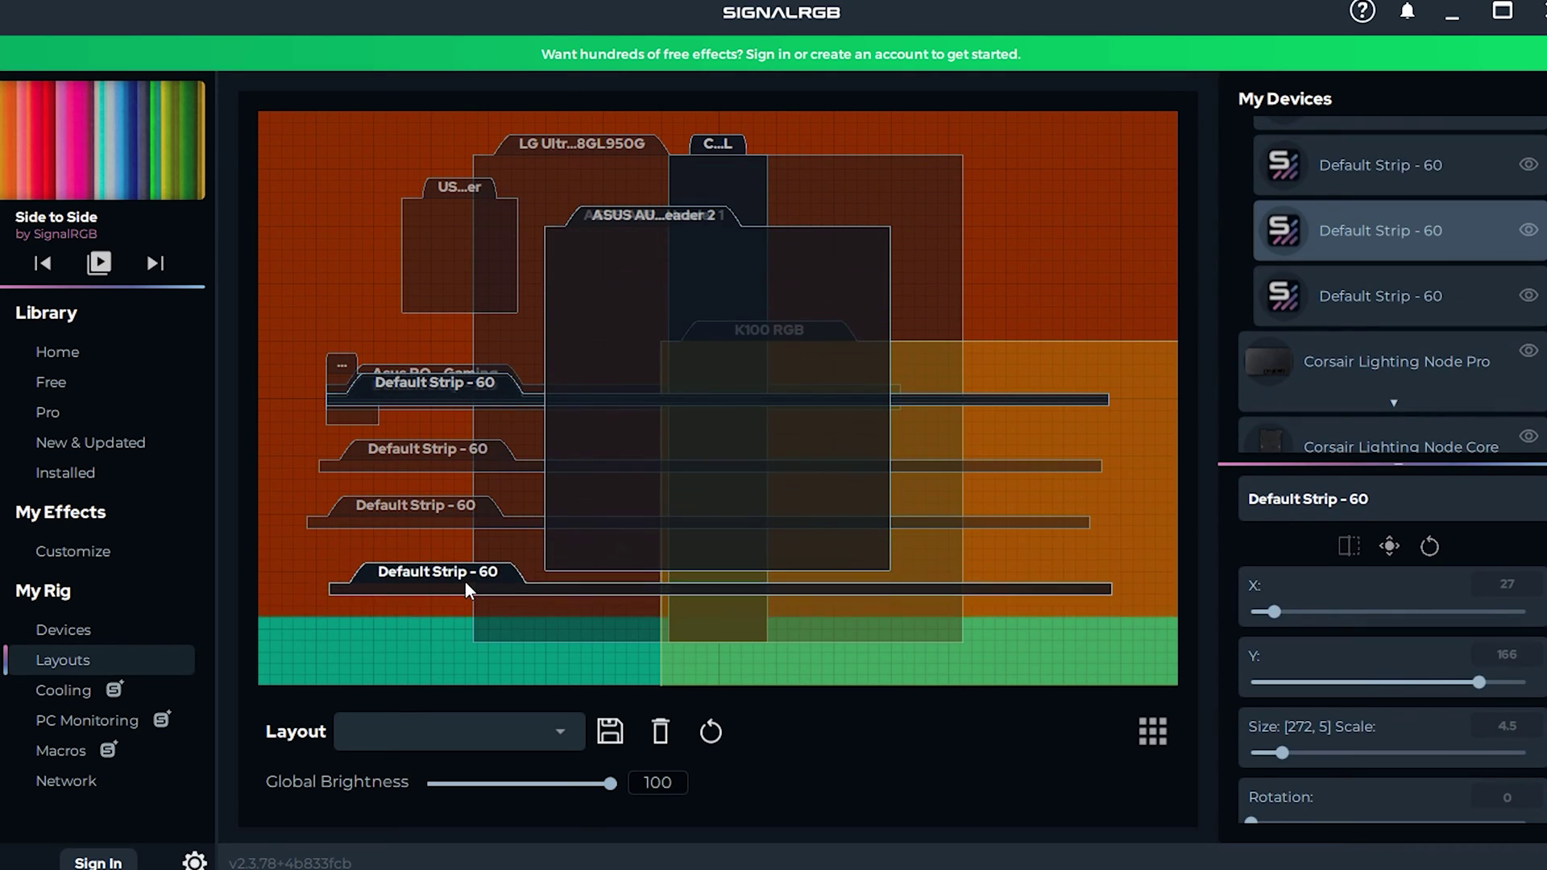
left_click_drag(469, 591, 475, 456)
left_click(458, 366)
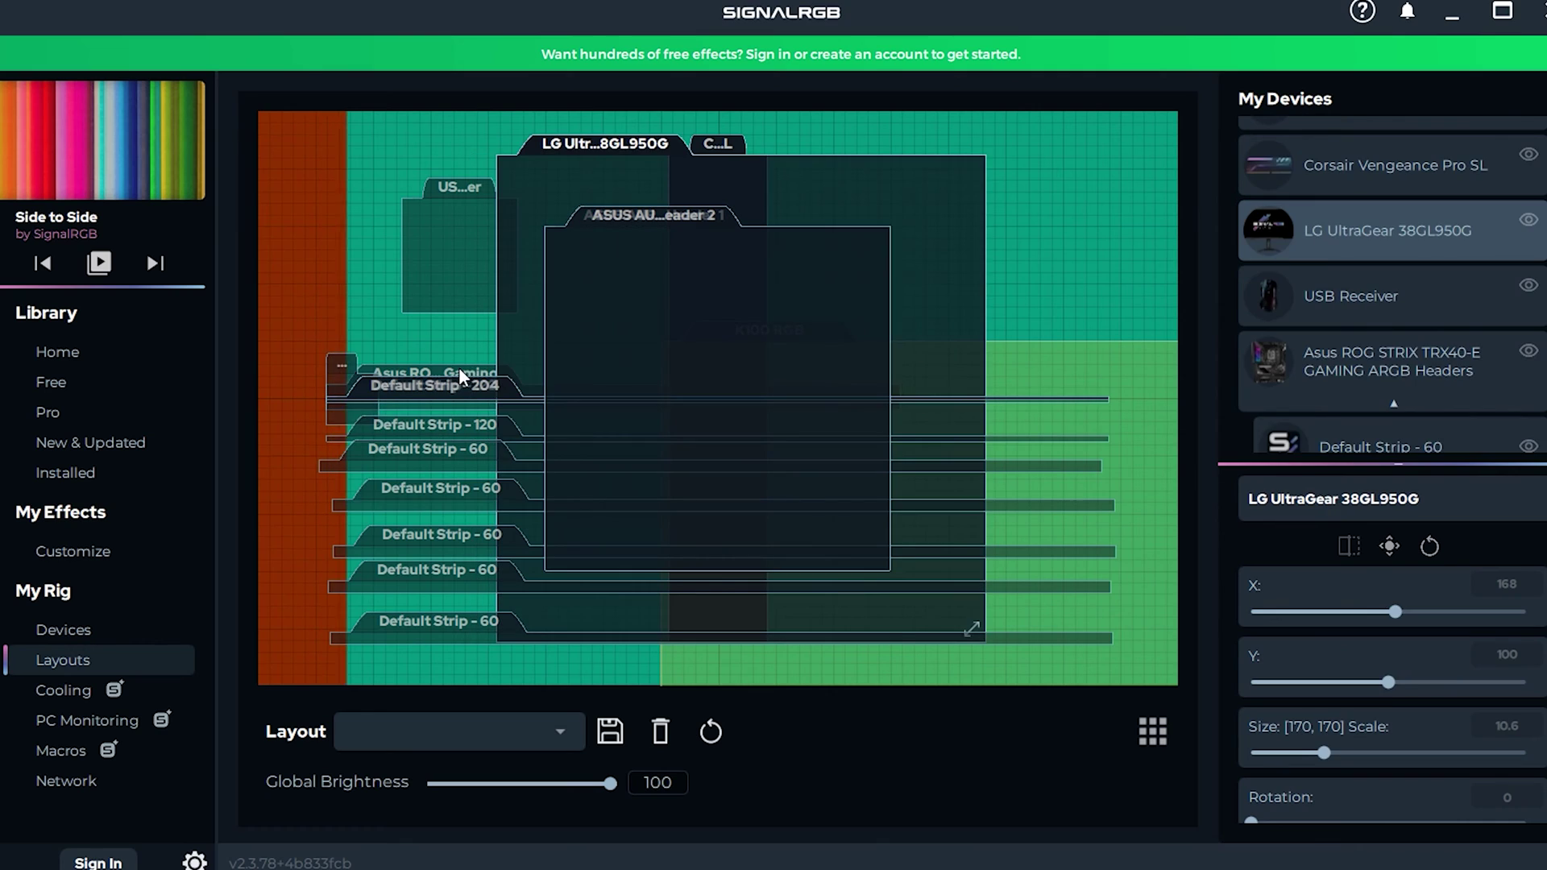
left_click_drag(459, 371, 472, 335)
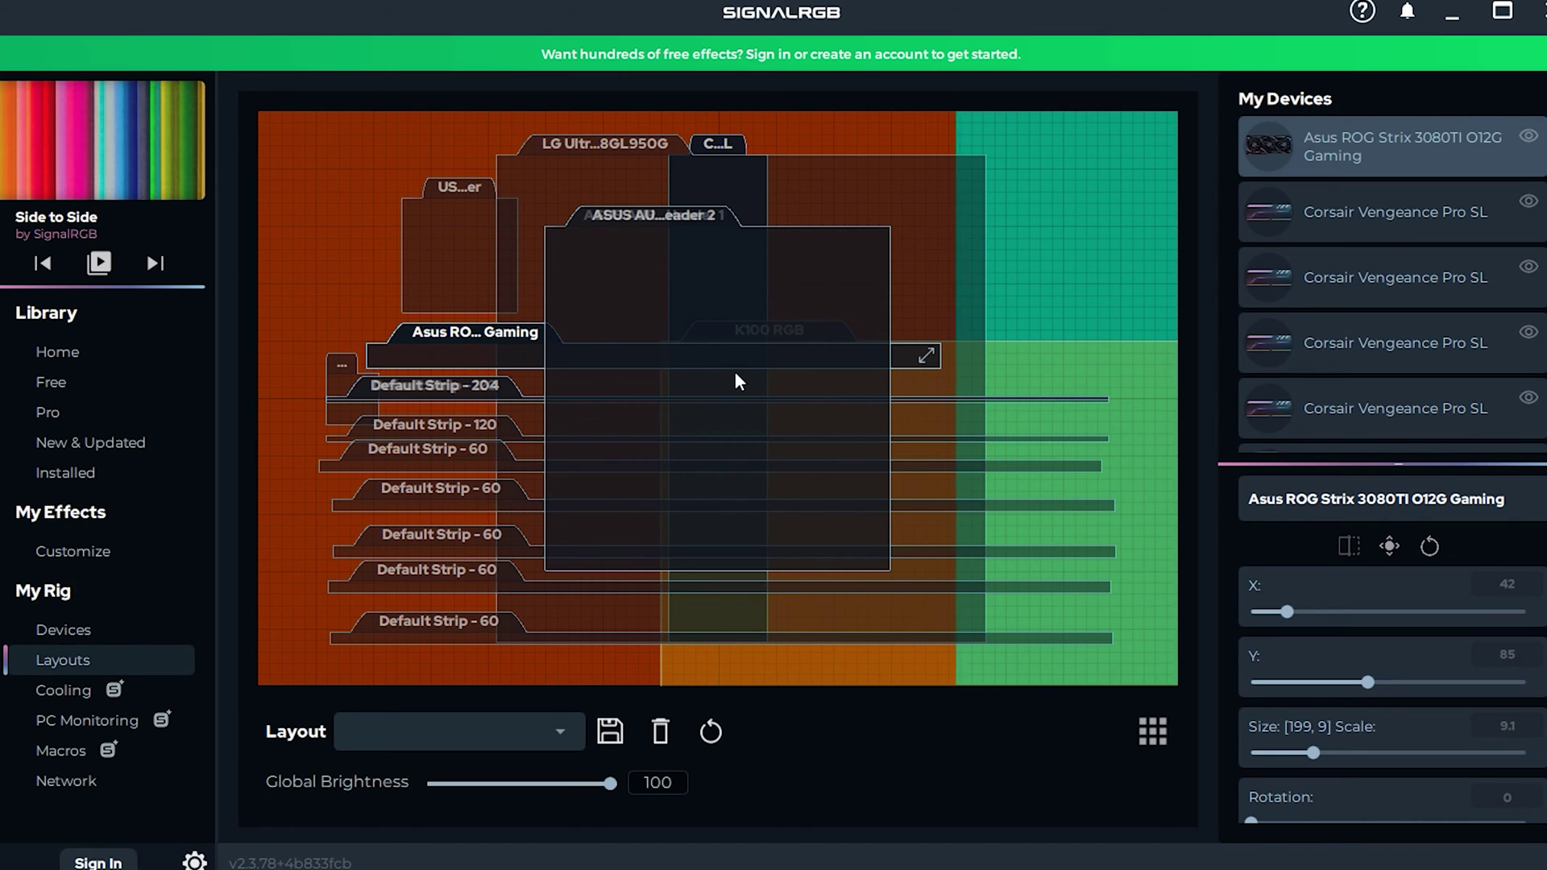
Nudge the second ASUS AURA header box left and select the K100 RGB keyboard.
left_click(1016, 352)
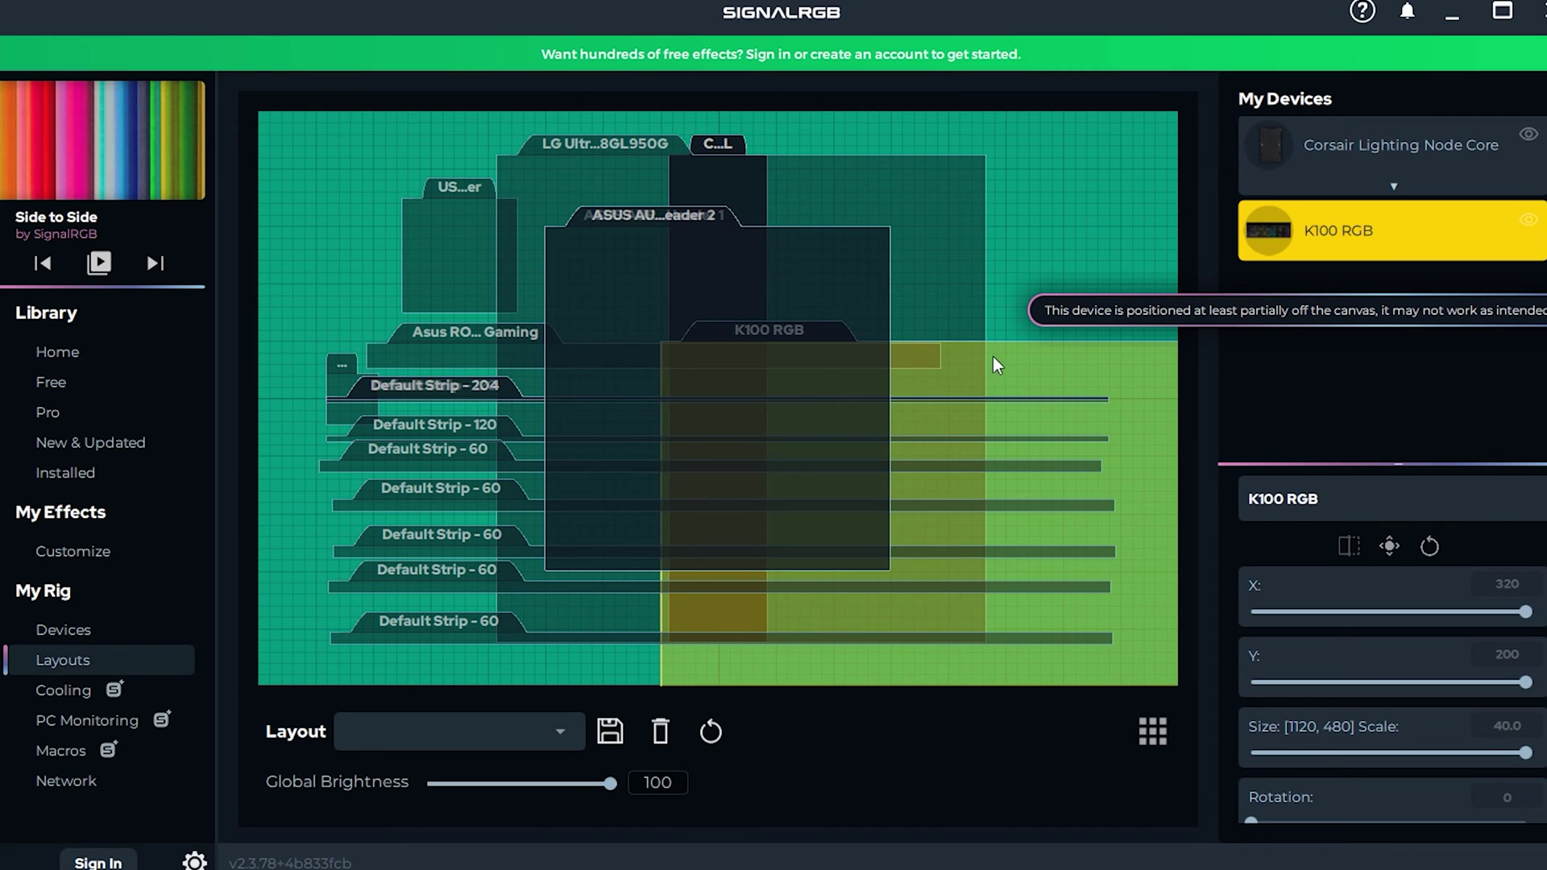
left_click_drag(815, 328, 673, 319)
left_click(1008, 347)
left_click(918, 362)
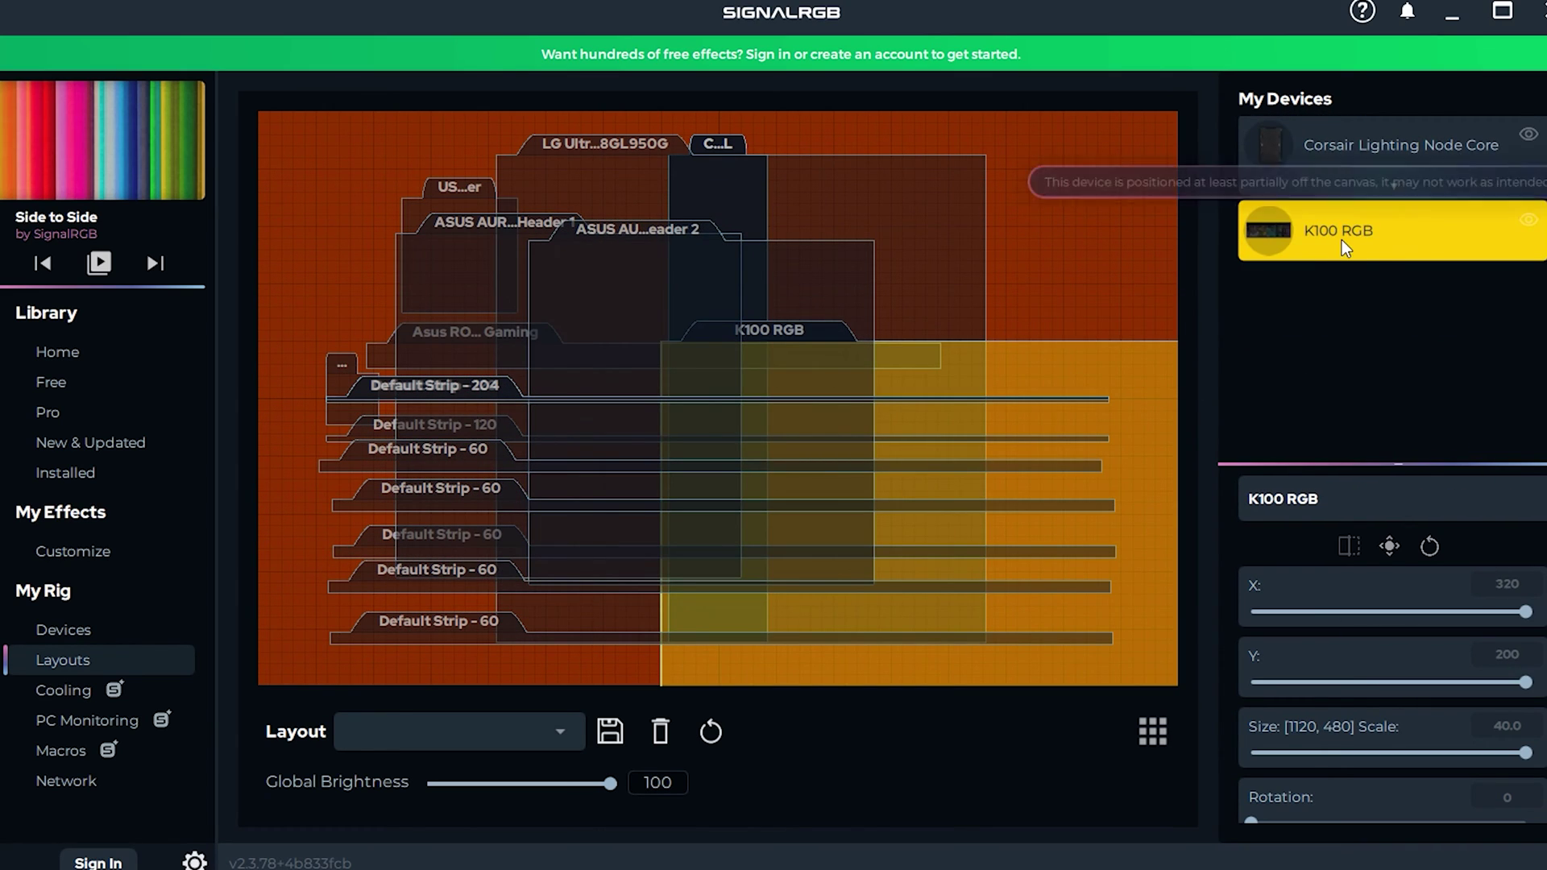
scroll(1341, 240, "up", 2)
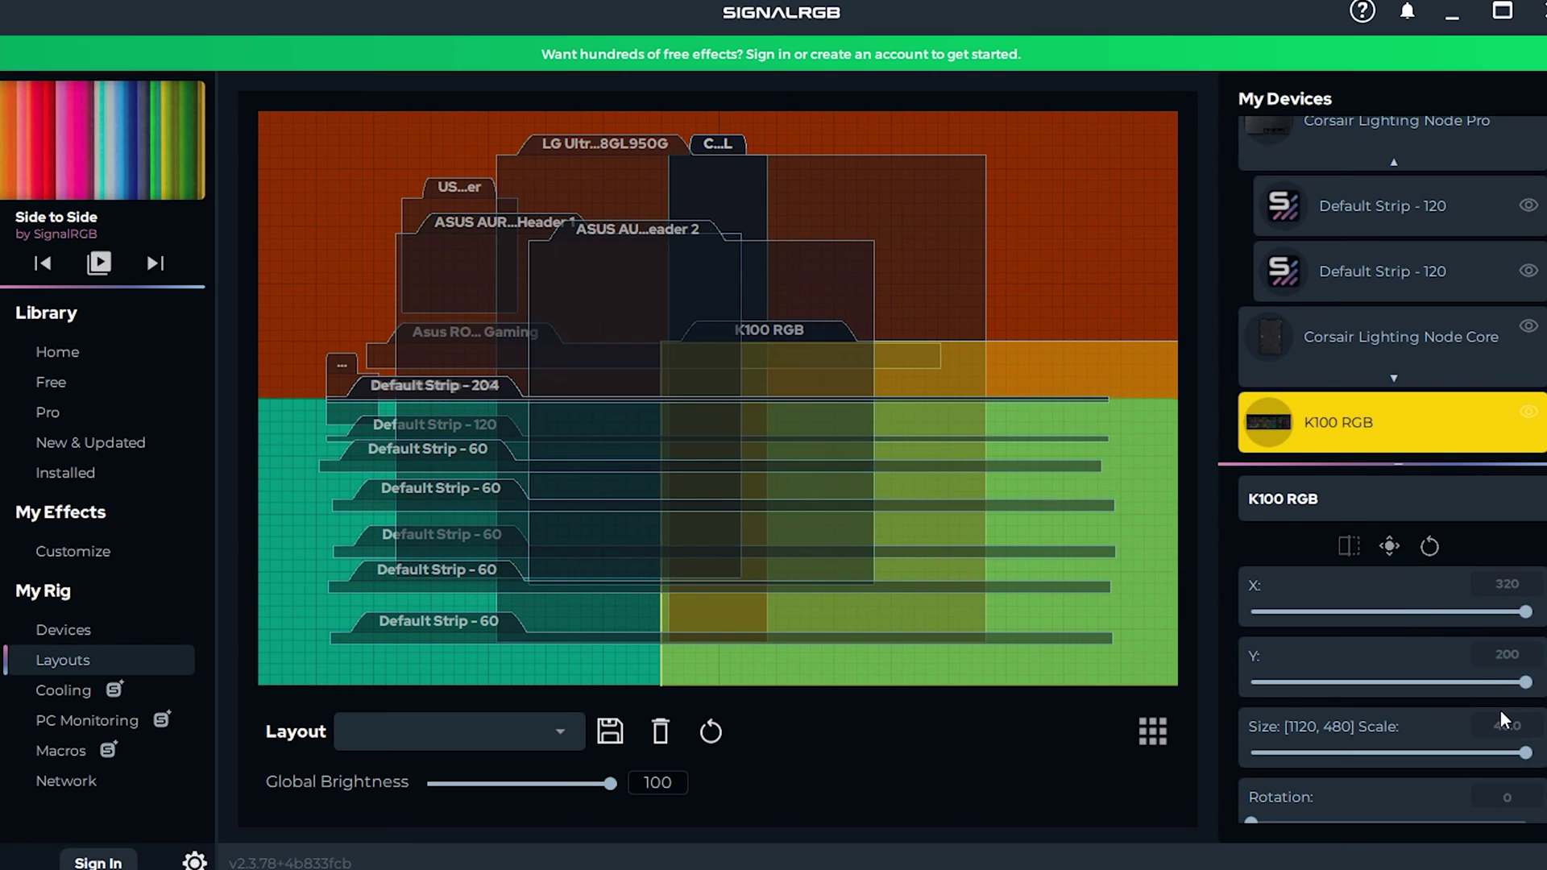
Use the X, Y and Size Scale sliders to put K100 RGB at X 85, Y 115, scale 8.4.
left_click_drag(1530, 694, 1283, 683)
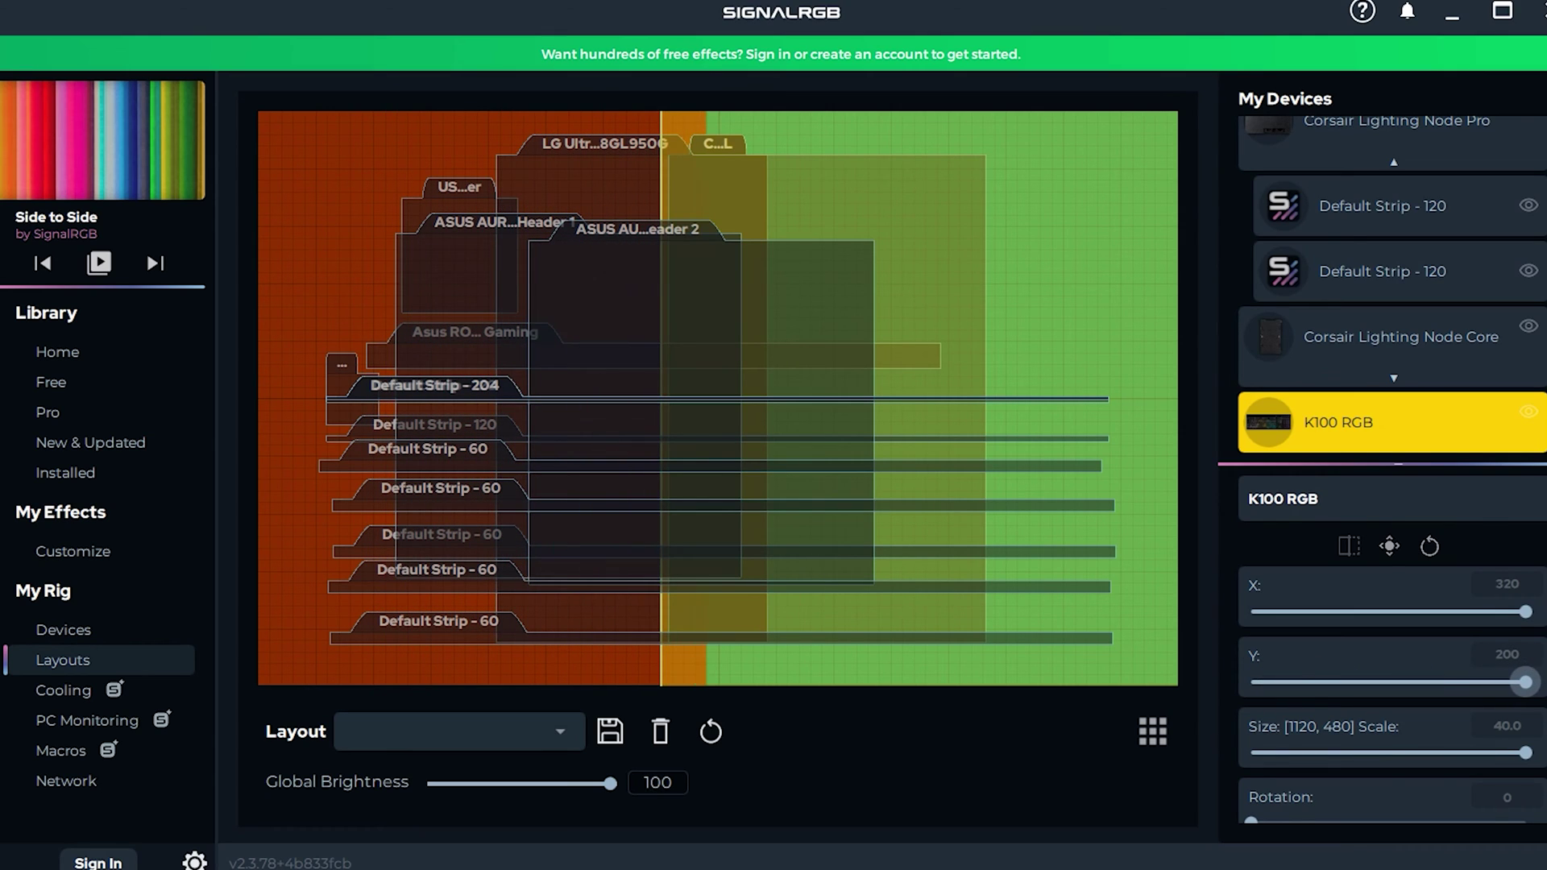
left_click(1369, 611)
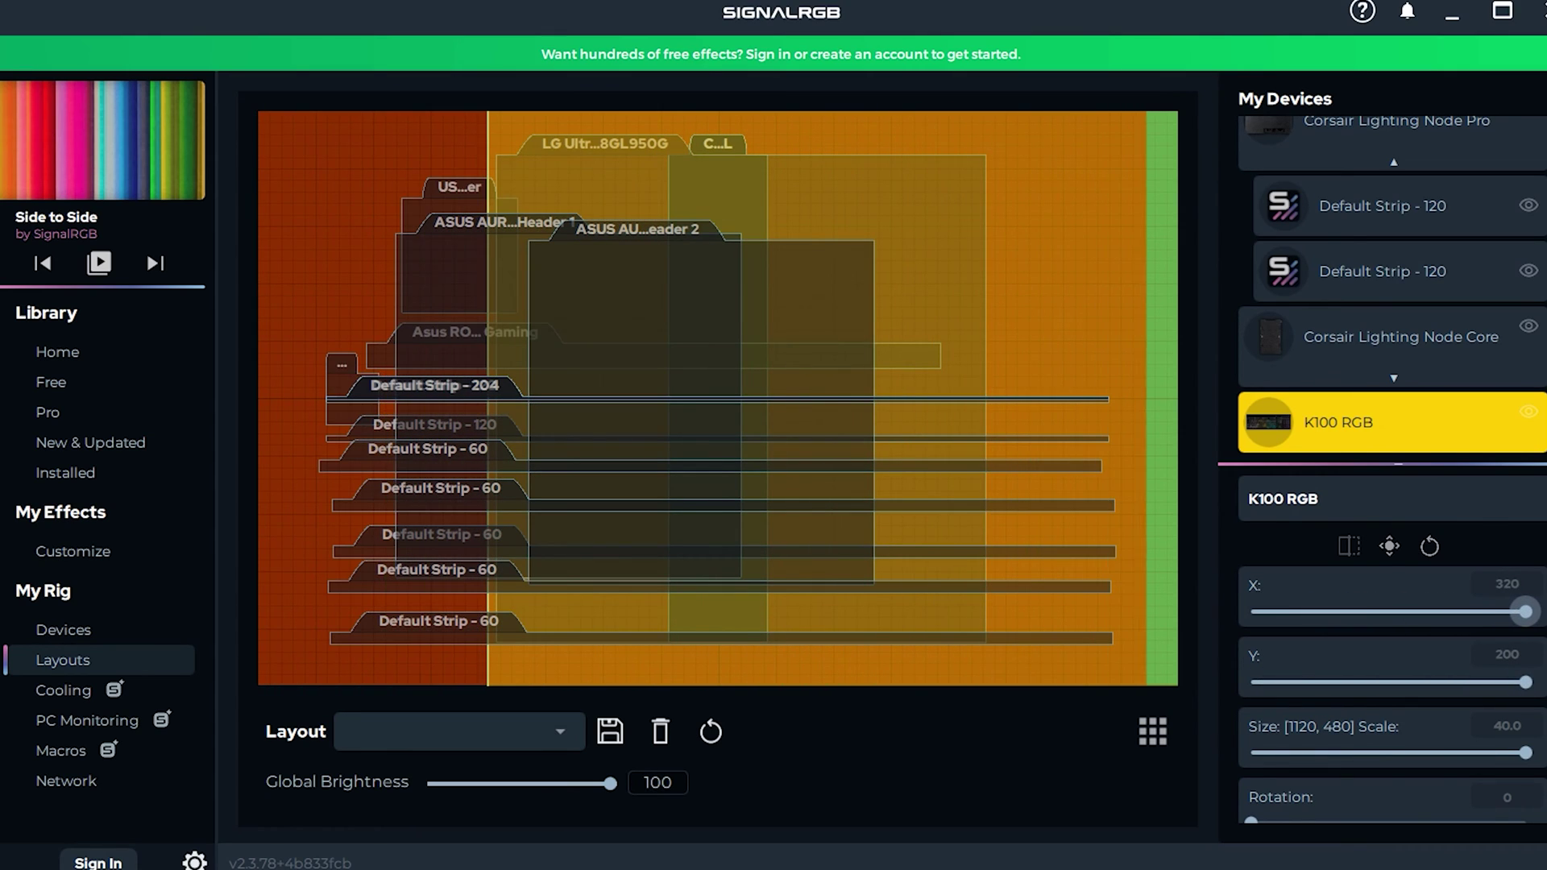
left_click_drag(1451, 591, 1525, 612)
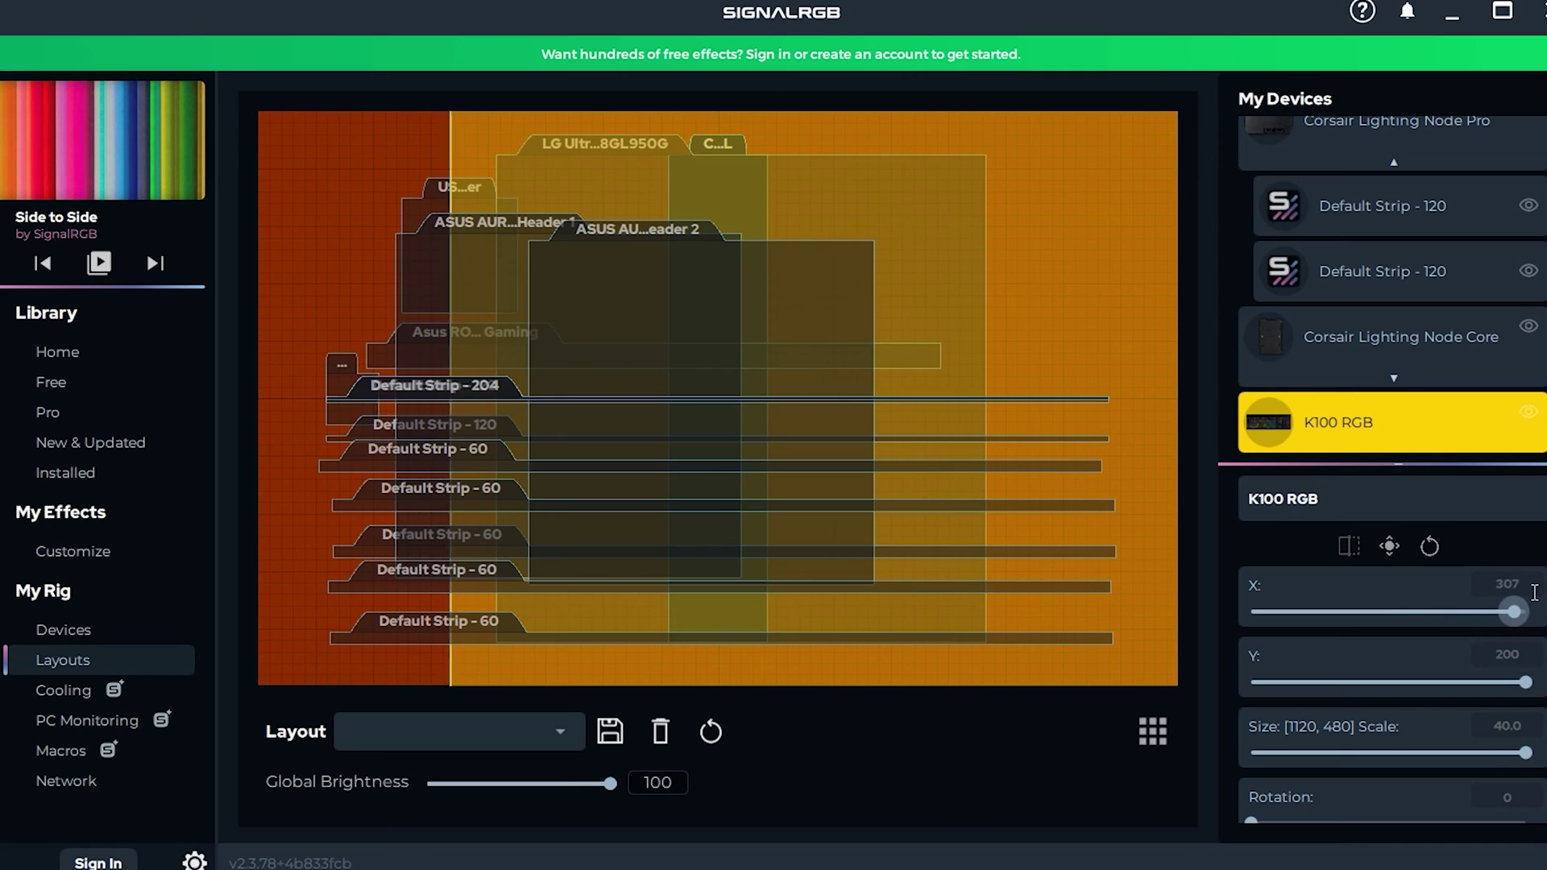
mouse_move(1525, 681)
left_mouse_down()
mouse_move(1253, 680)
mouse_move(1524, 682)
left_mouse_up()
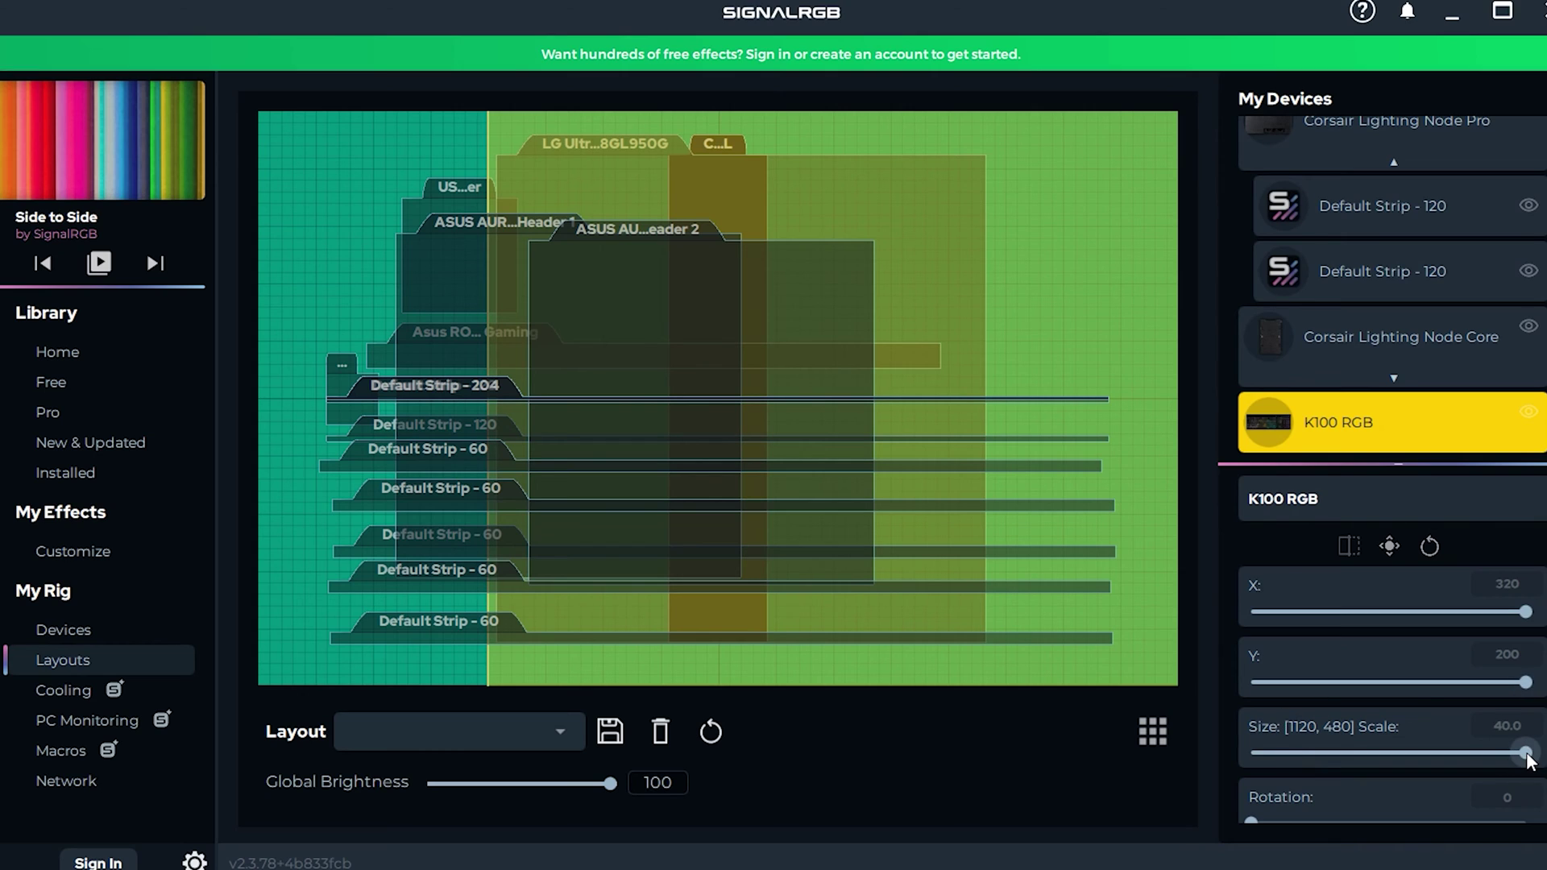
left_click_drag(1525, 753, 1308, 727)
mouse_move(1343, 609)
left_mouse_down()
mouse_move(1313, 609)
mouse_move(1374, 609)
mouse_move(1299, 610)
mouse_move(1322, 610)
left_mouse_up()
left_click_drag(1266, 679, 1410, 679)
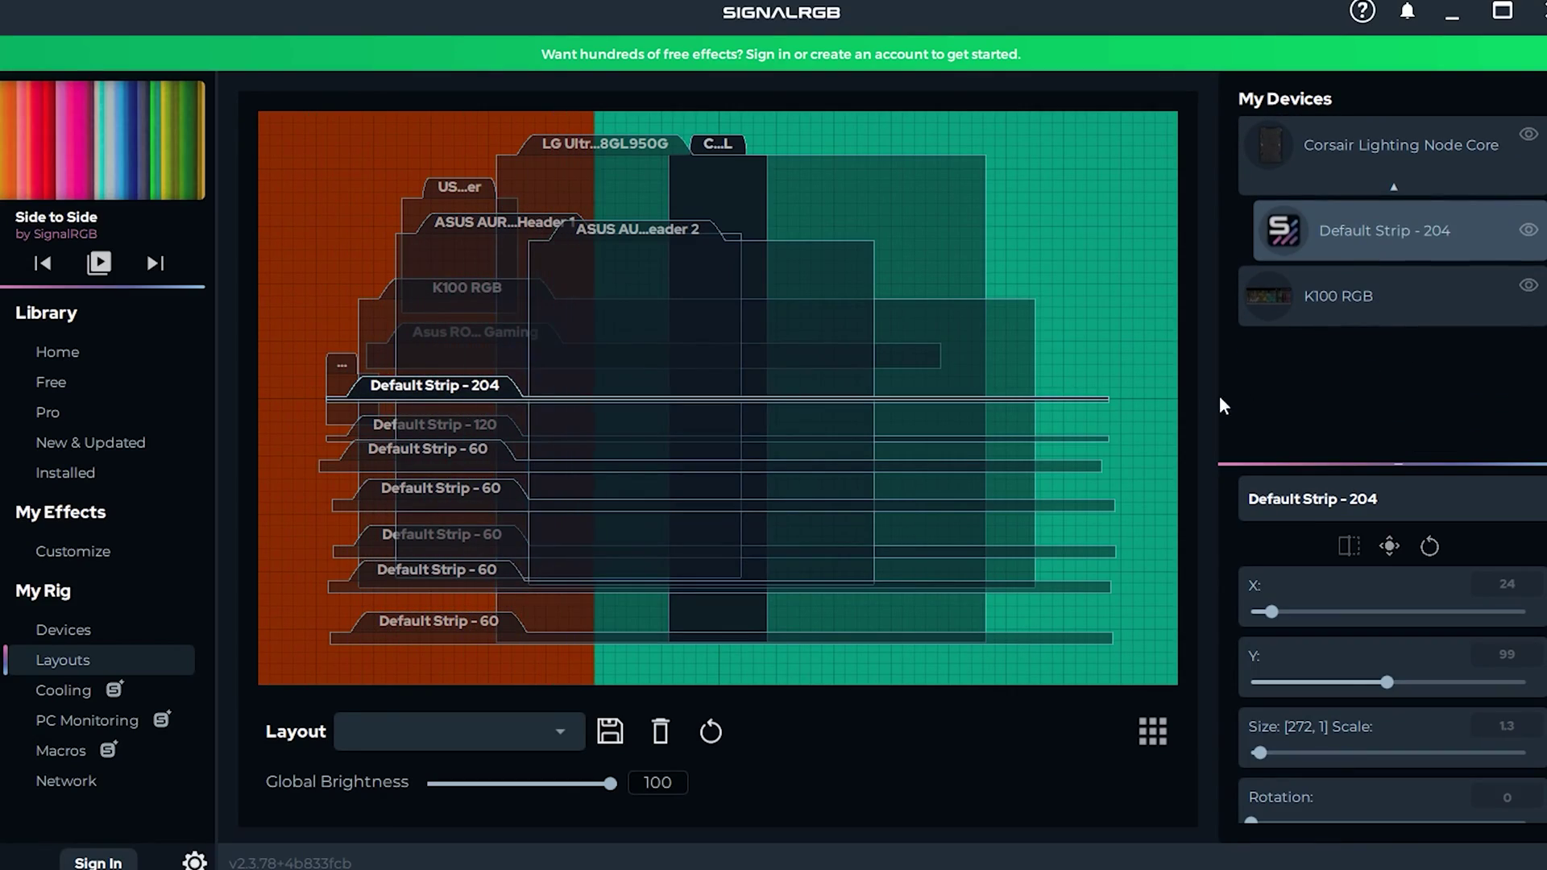
Set Default Strip - 204's X and Y sliders to 18 and 14.
left_click(1279, 610)
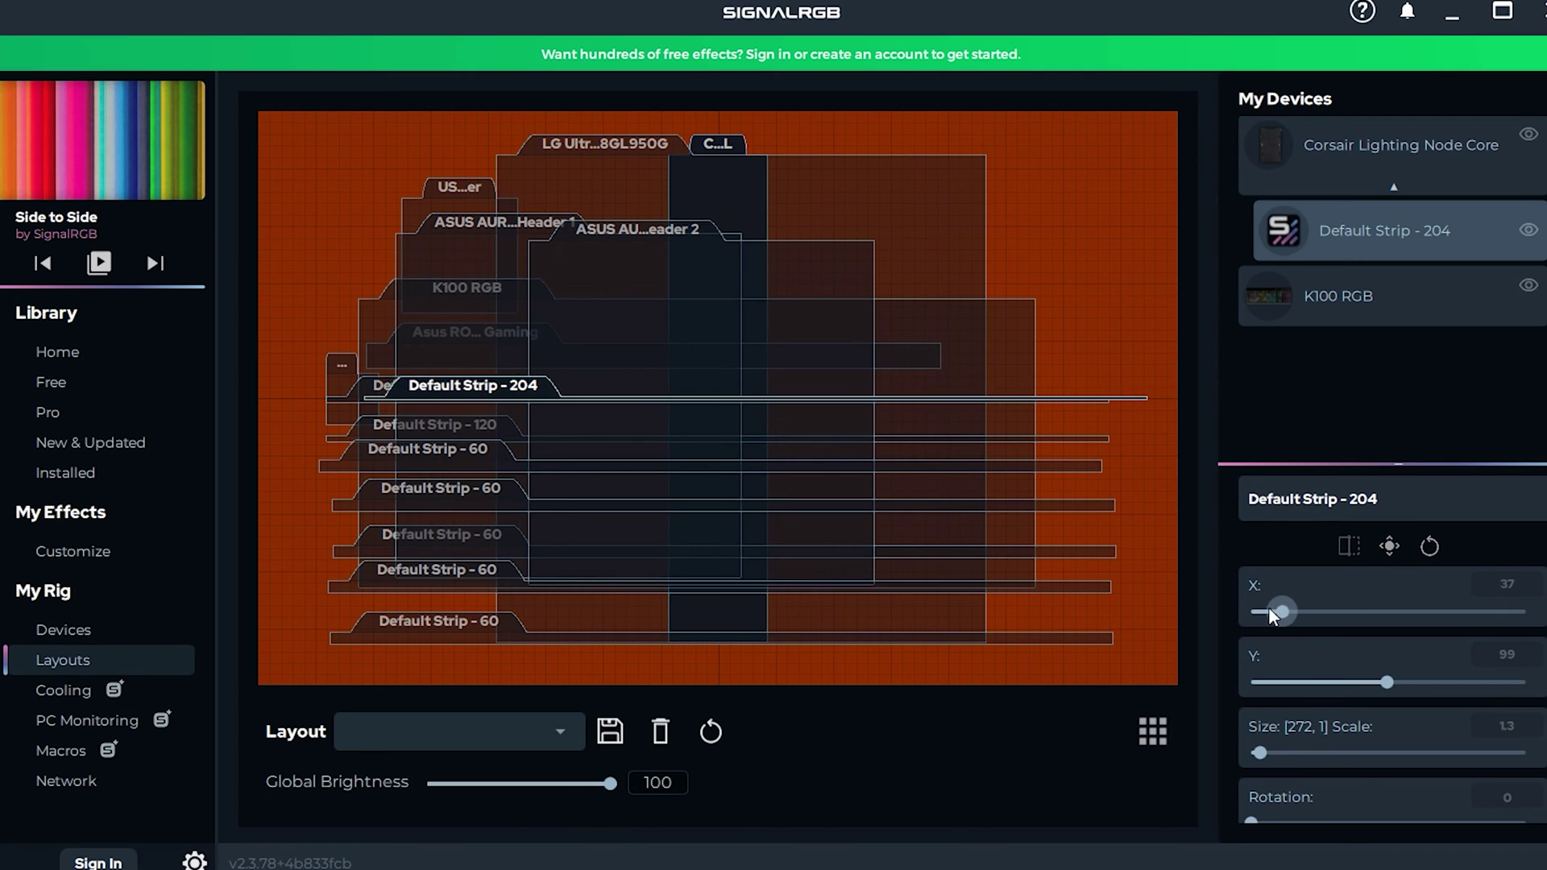
left_click_drag(1270, 612, 1266, 611)
left_click_drag(1385, 682, 1276, 671)
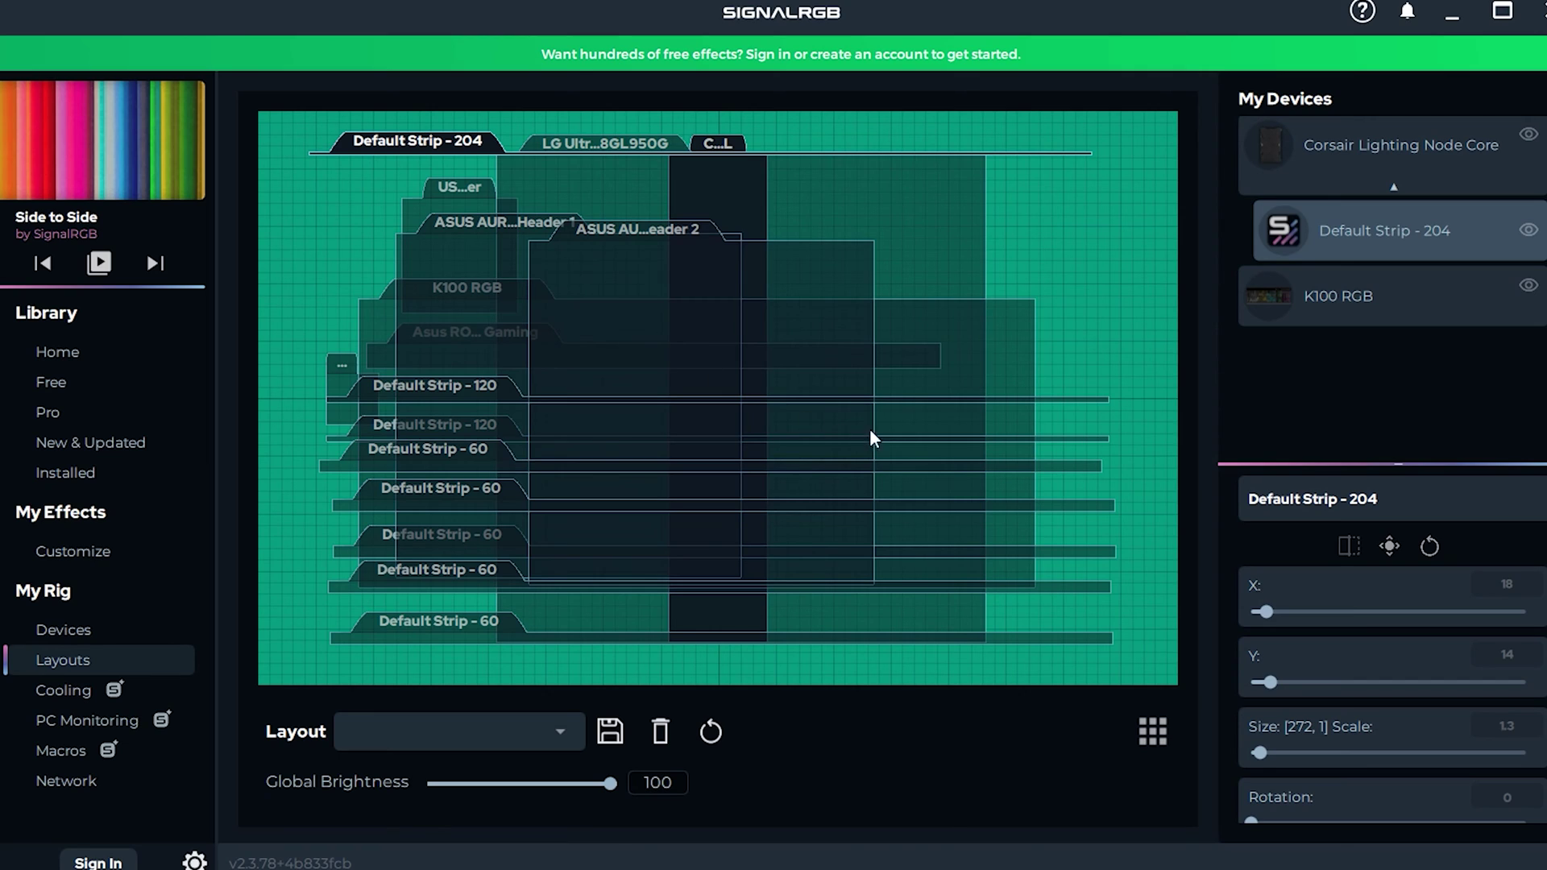
scroll(1293, 701, "down", 1)
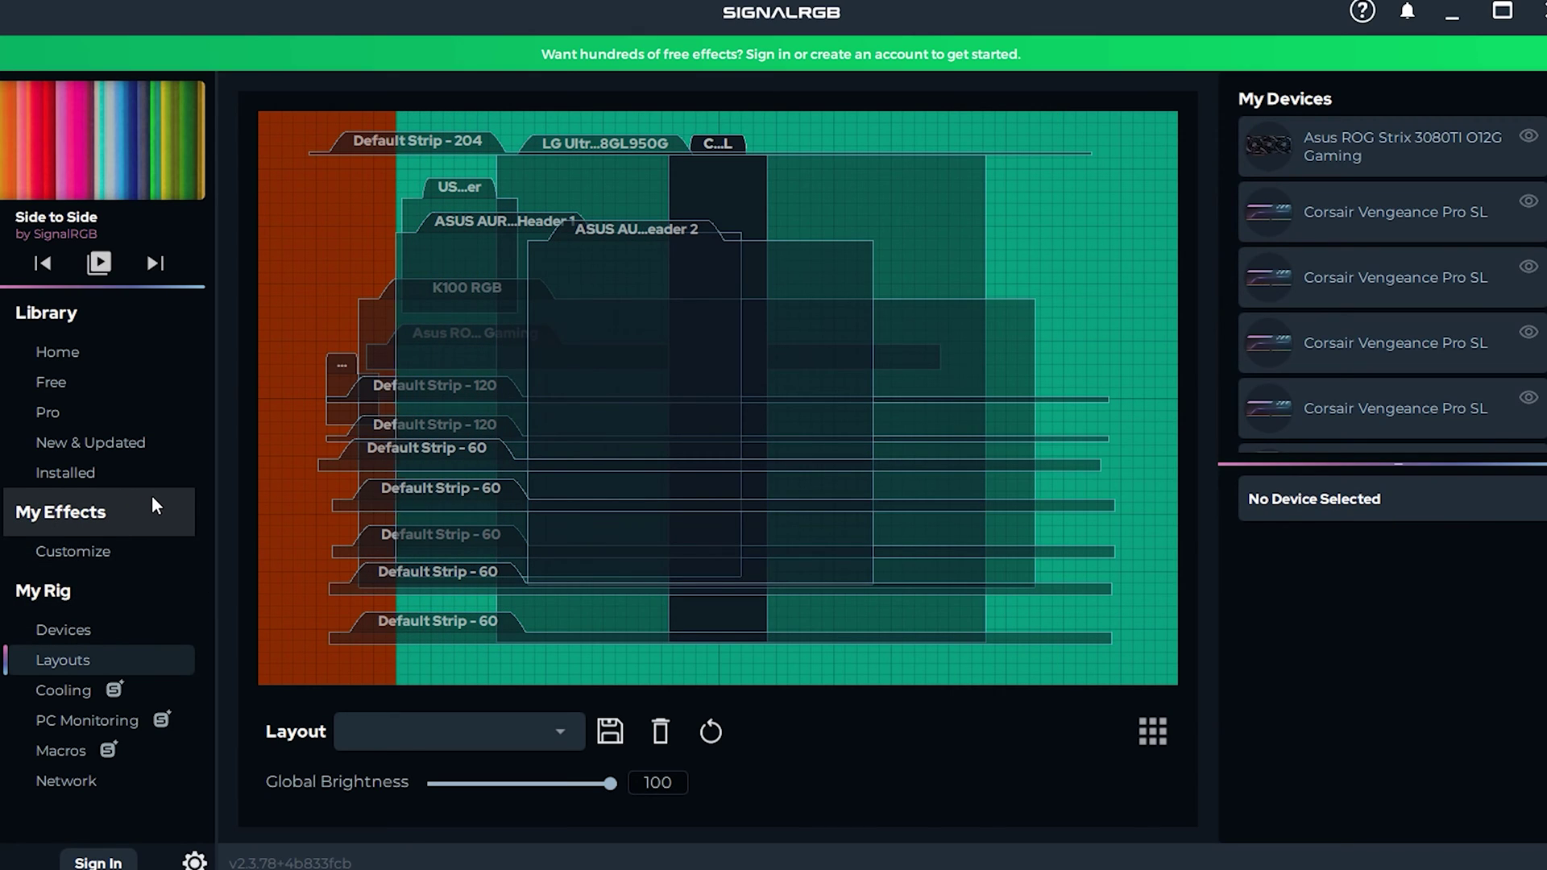
Open Side to Side's customization and set its colours to #B800F5 purple and #F0F500 yellow.
left_click(124, 480)
left_click(117, 548)
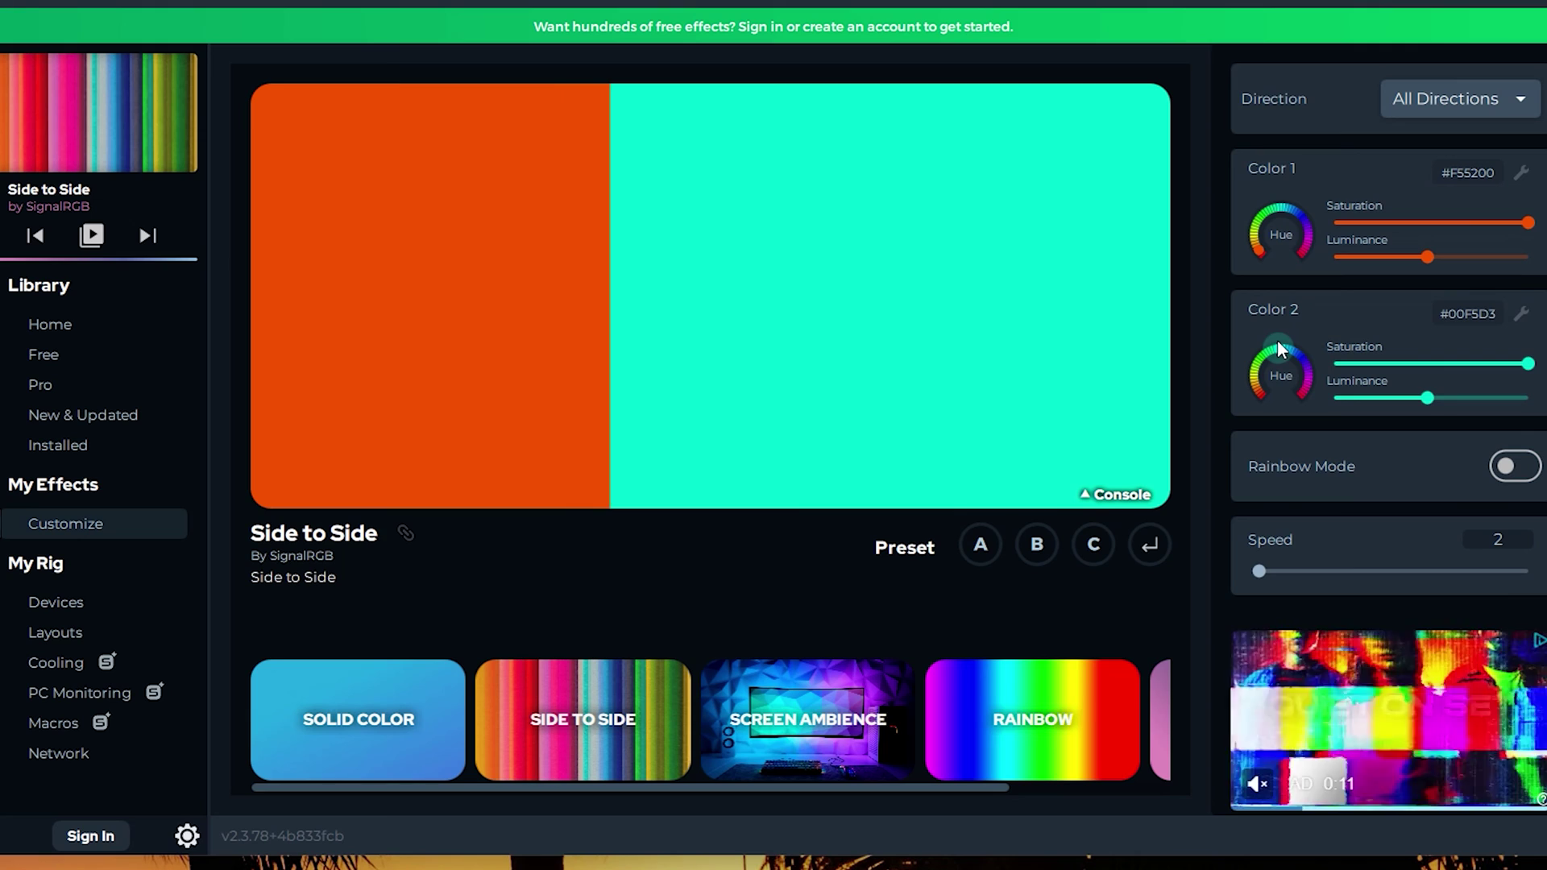
left_click_drag(1277, 340, 1249, 380)
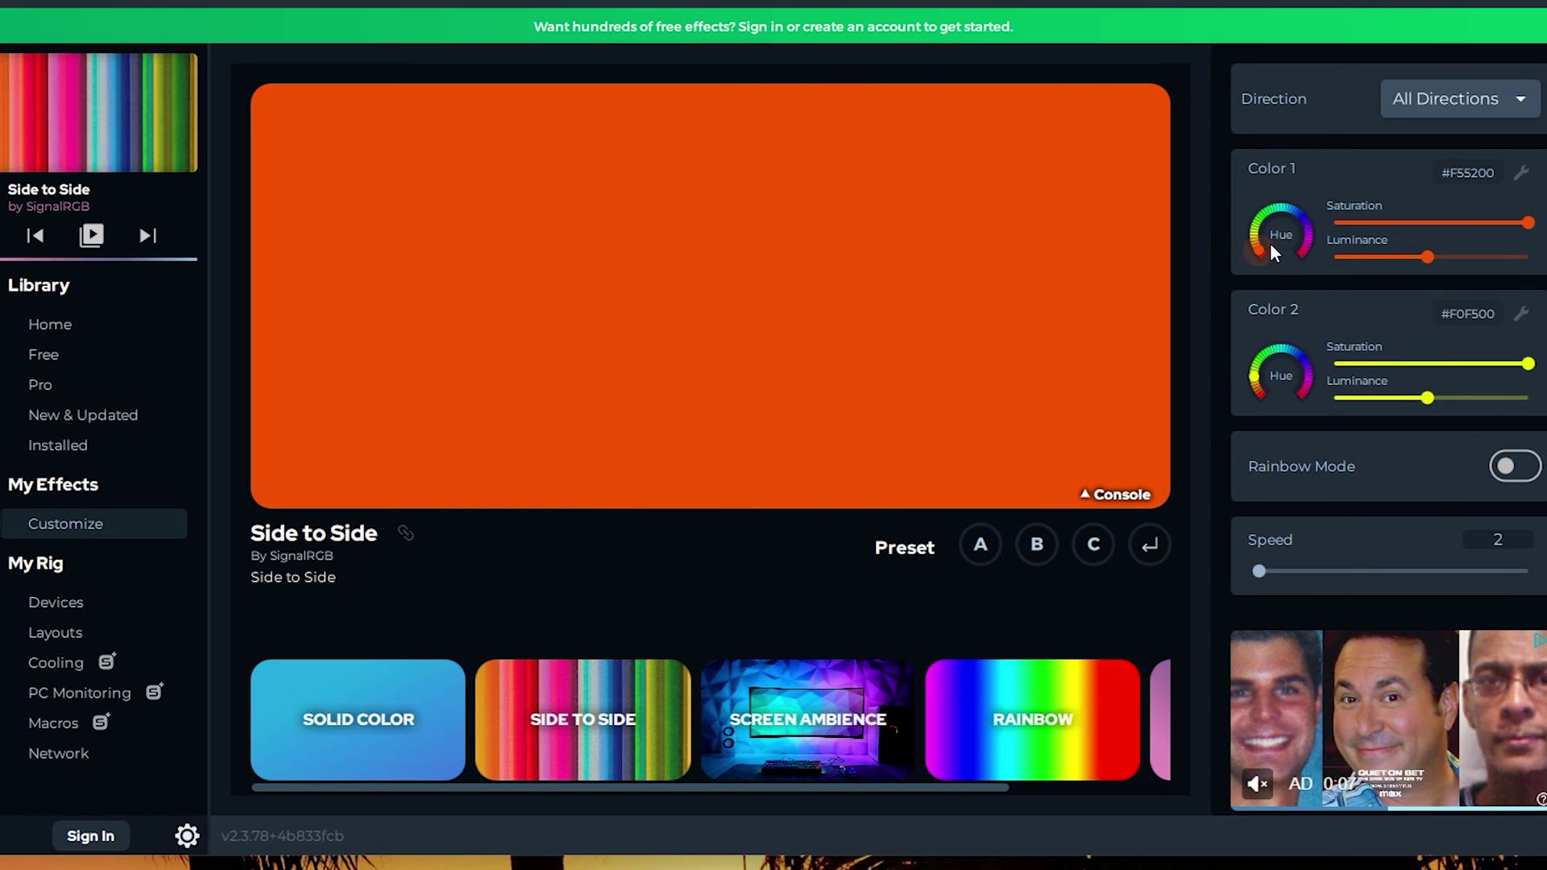
left_click_drag(1269, 243, 1312, 234)
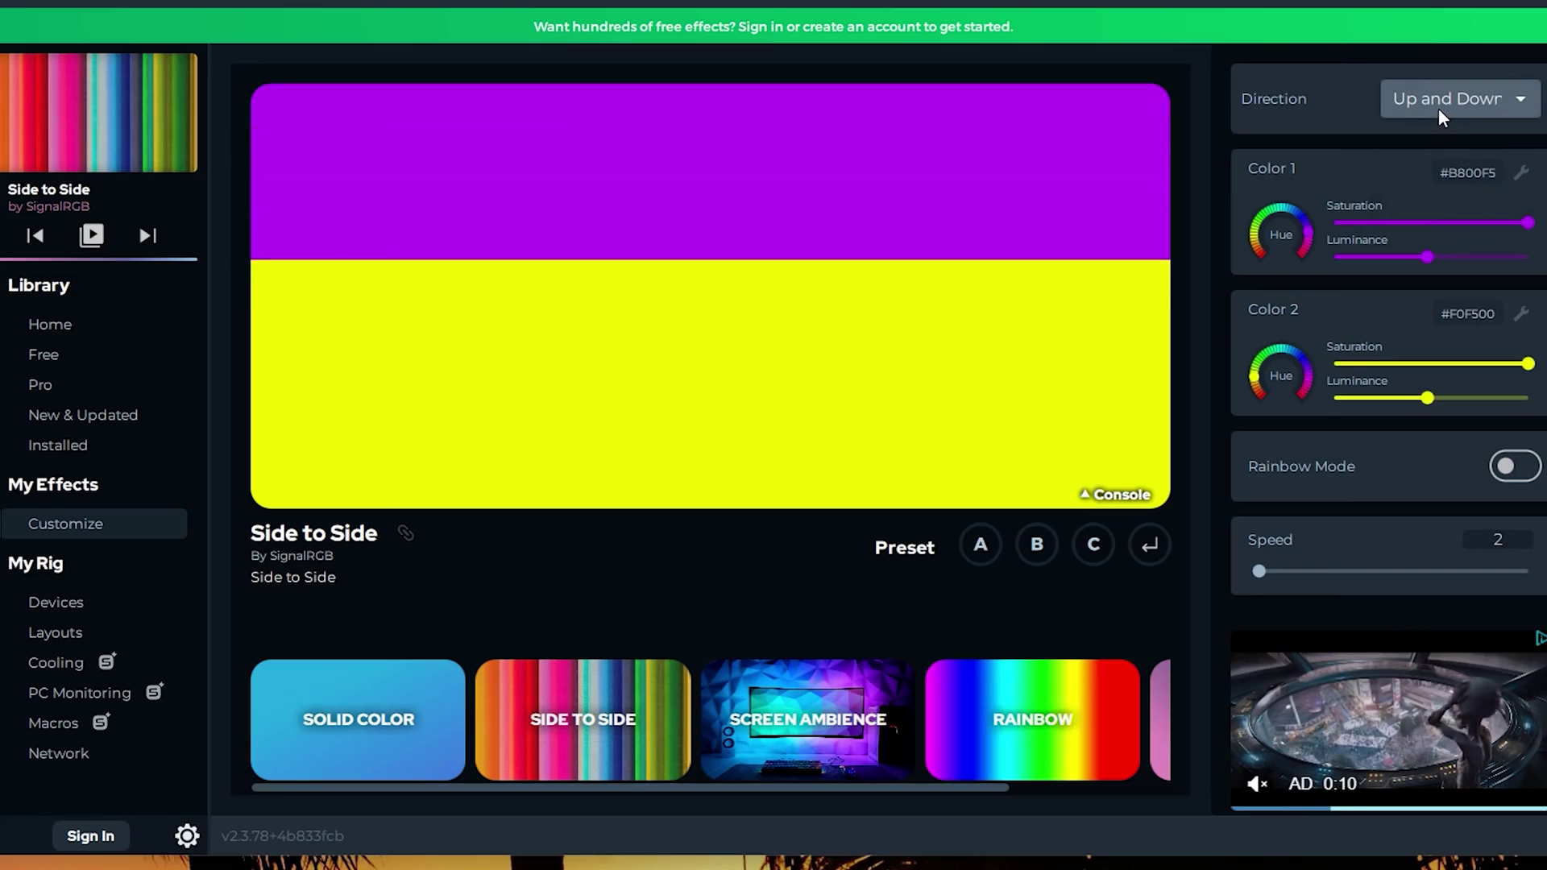
Set the effect's Direction to All Directions.
left_click(1438, 108)
left_click(1443, 118)
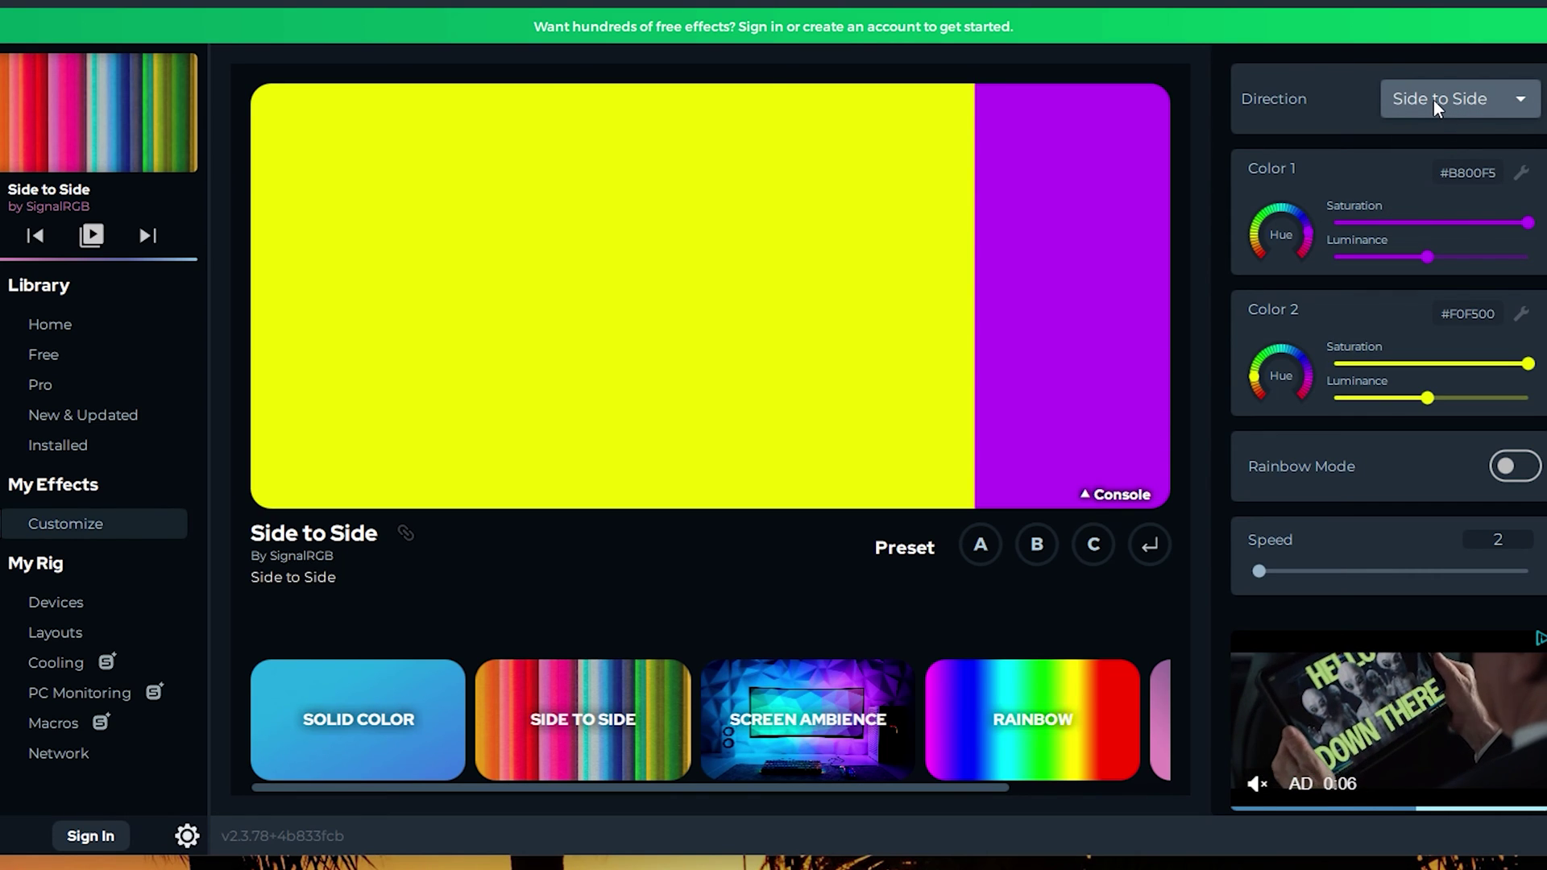
left_click(1433, 101)
left_click(1419, 178)
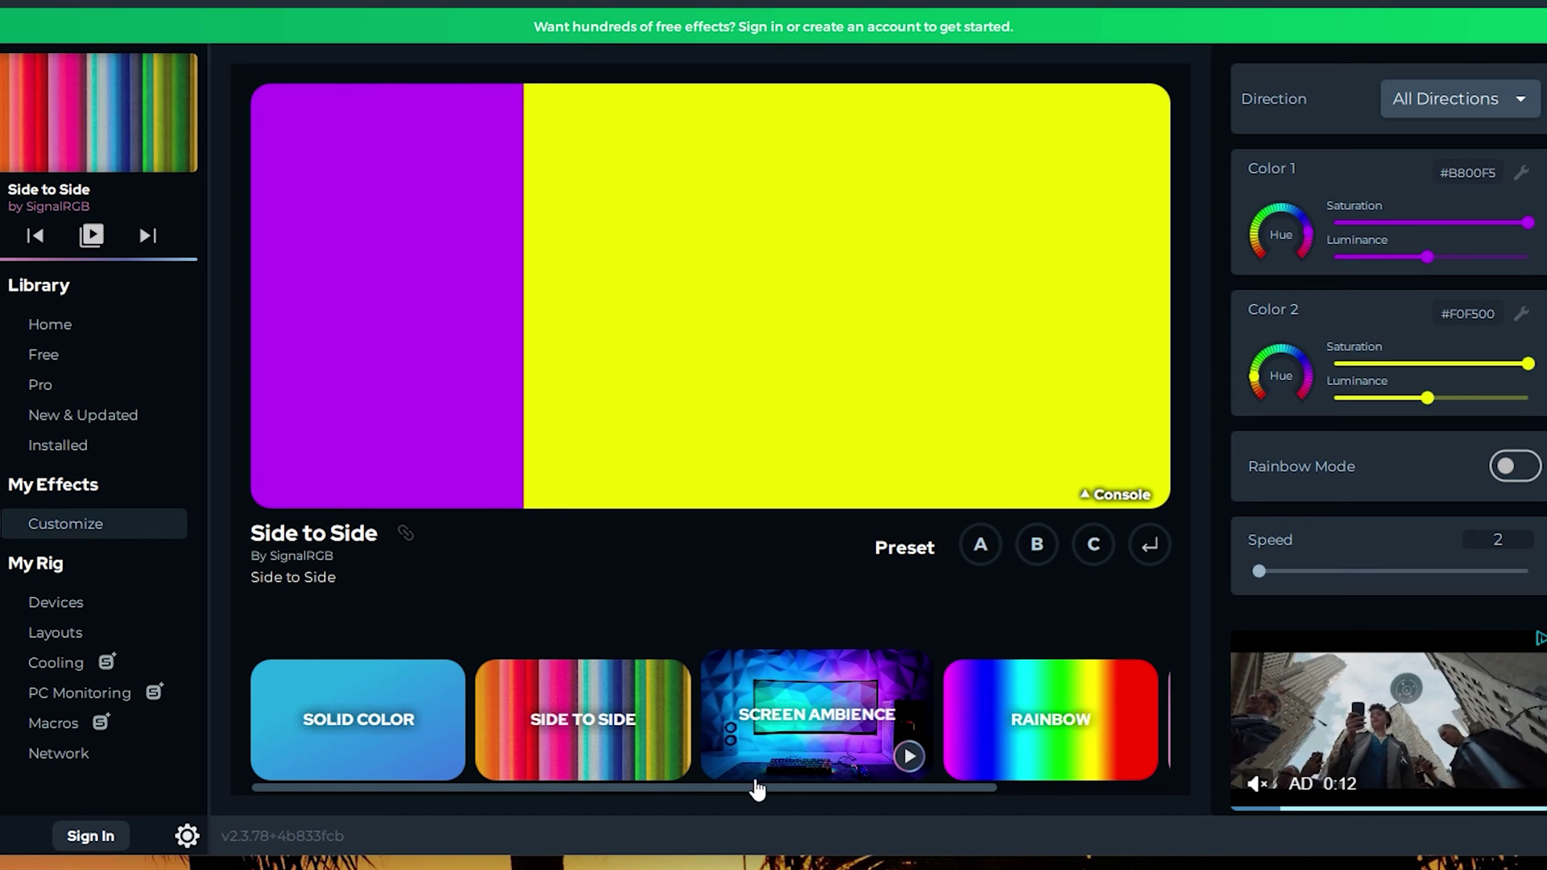
left_click_drag(747, 786, 772, 795)
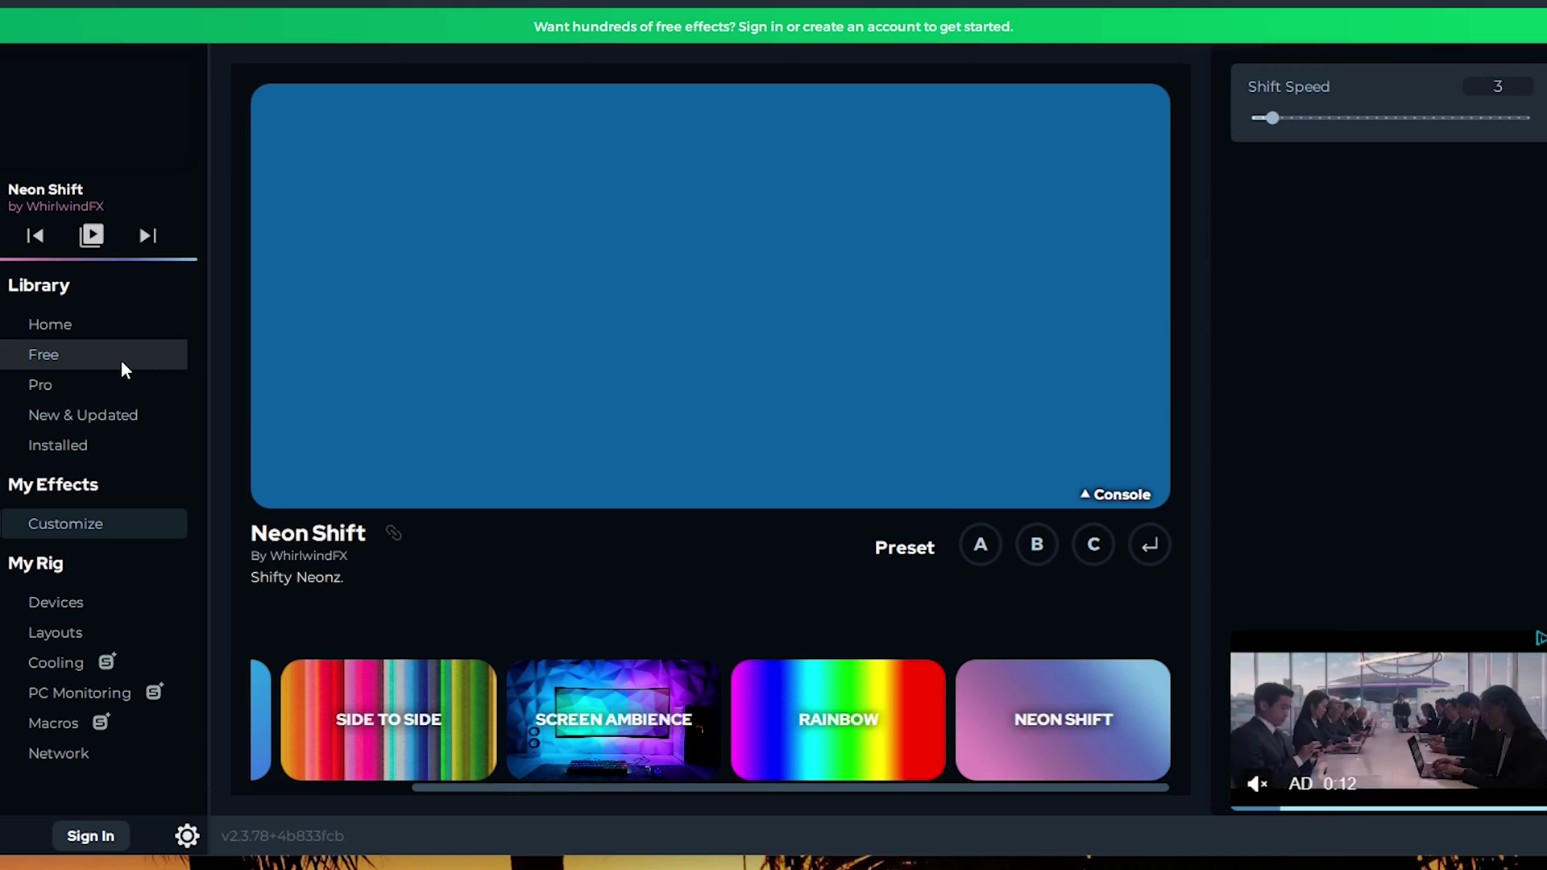
In the Free library, try the Electricity download, then apply LSD Visualizer.
left_click(121, 359)
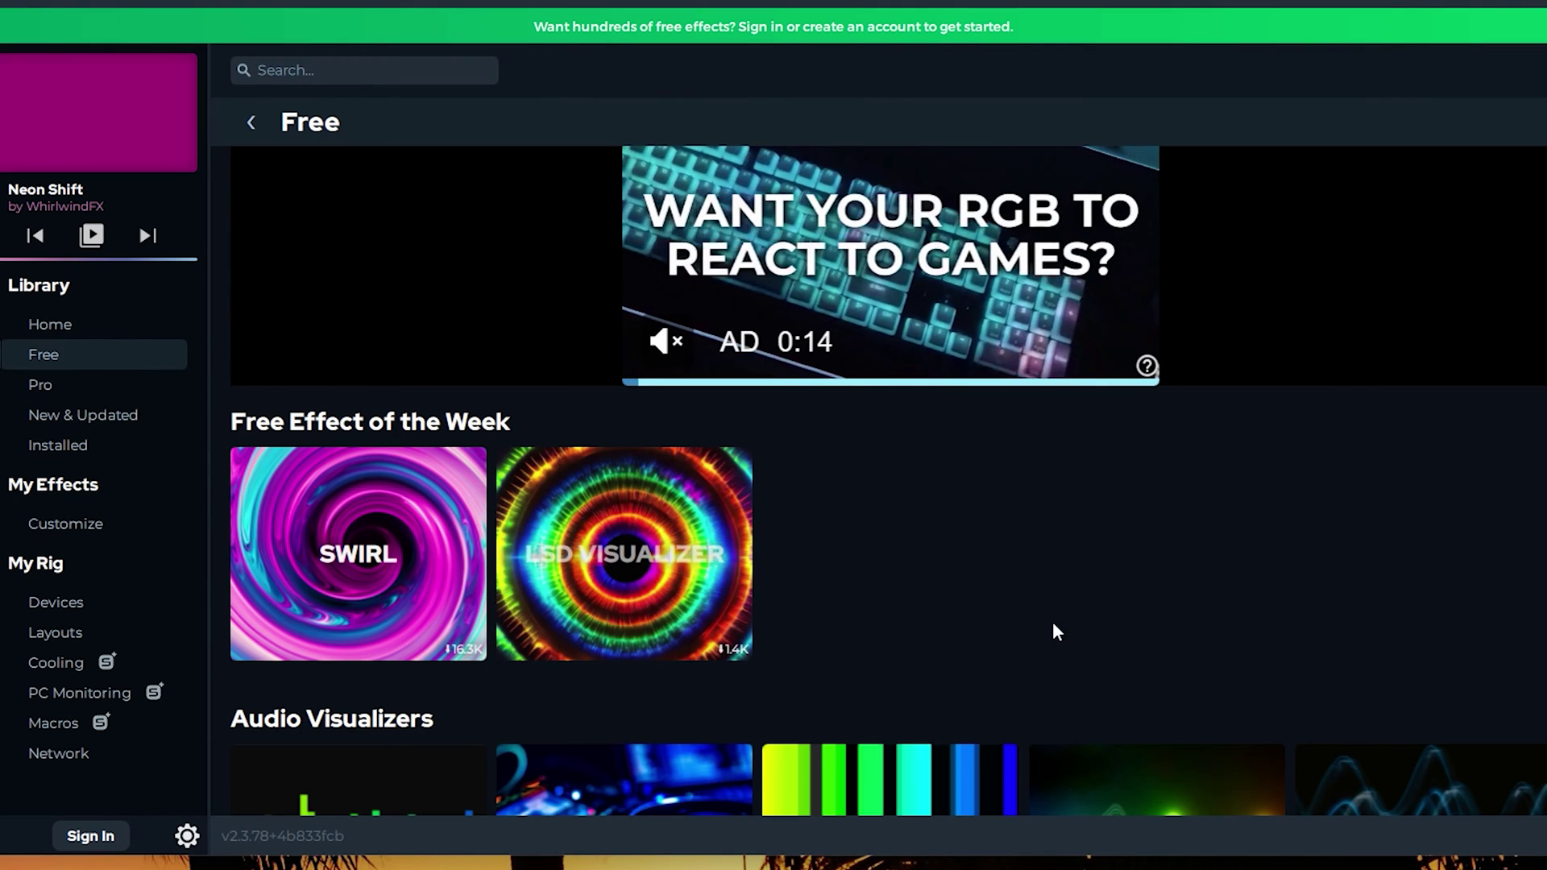
scroll(966, 633, "down", 1)
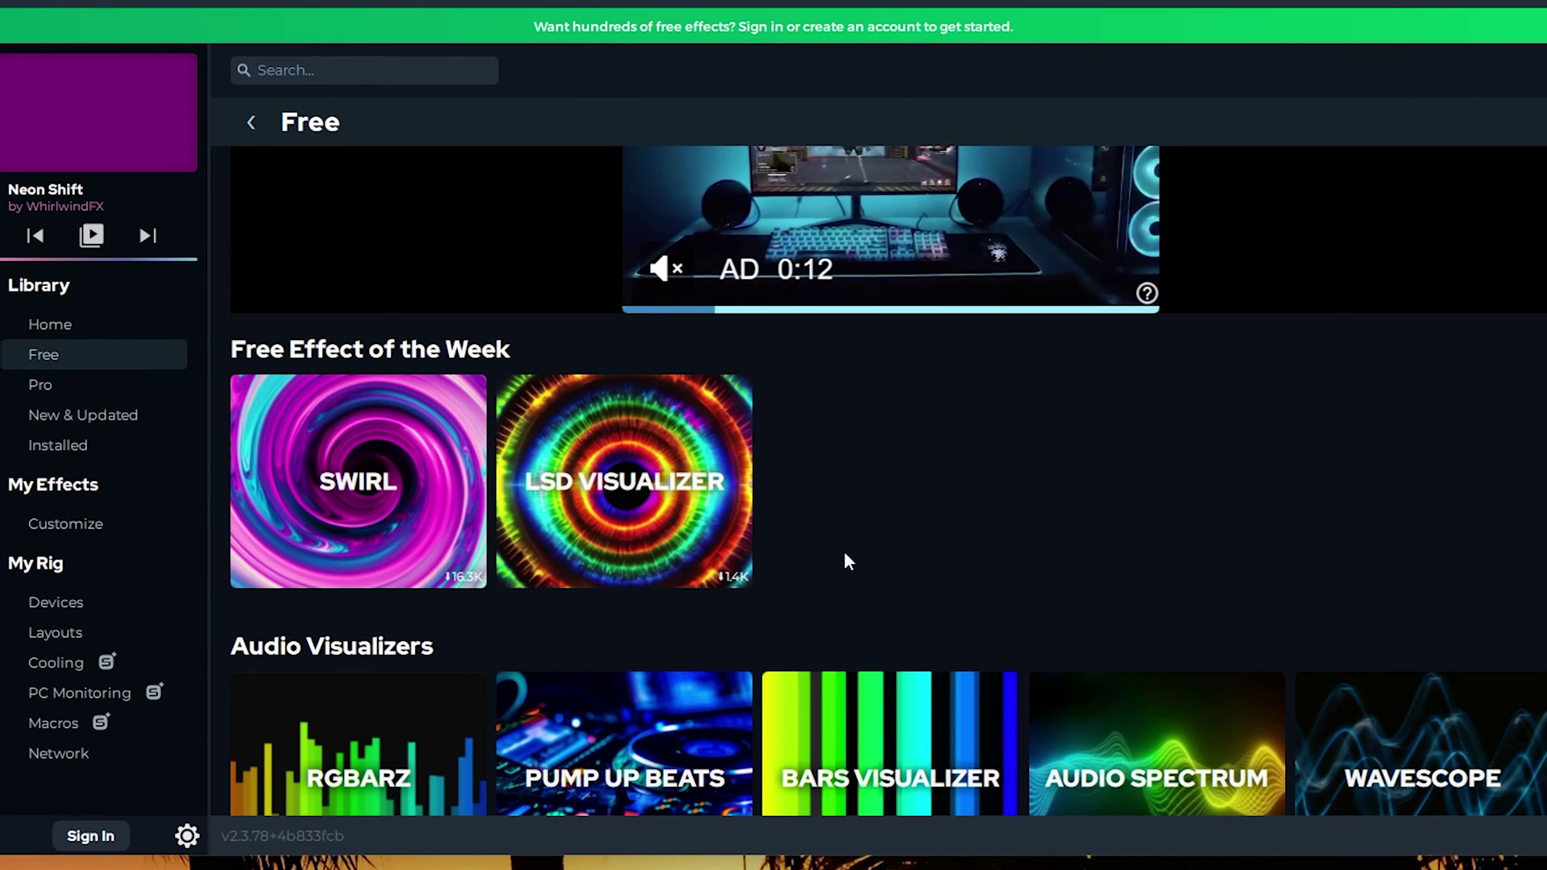
scroll(899, 574, "down", 4)
scroll(899, 574, "down", 5)
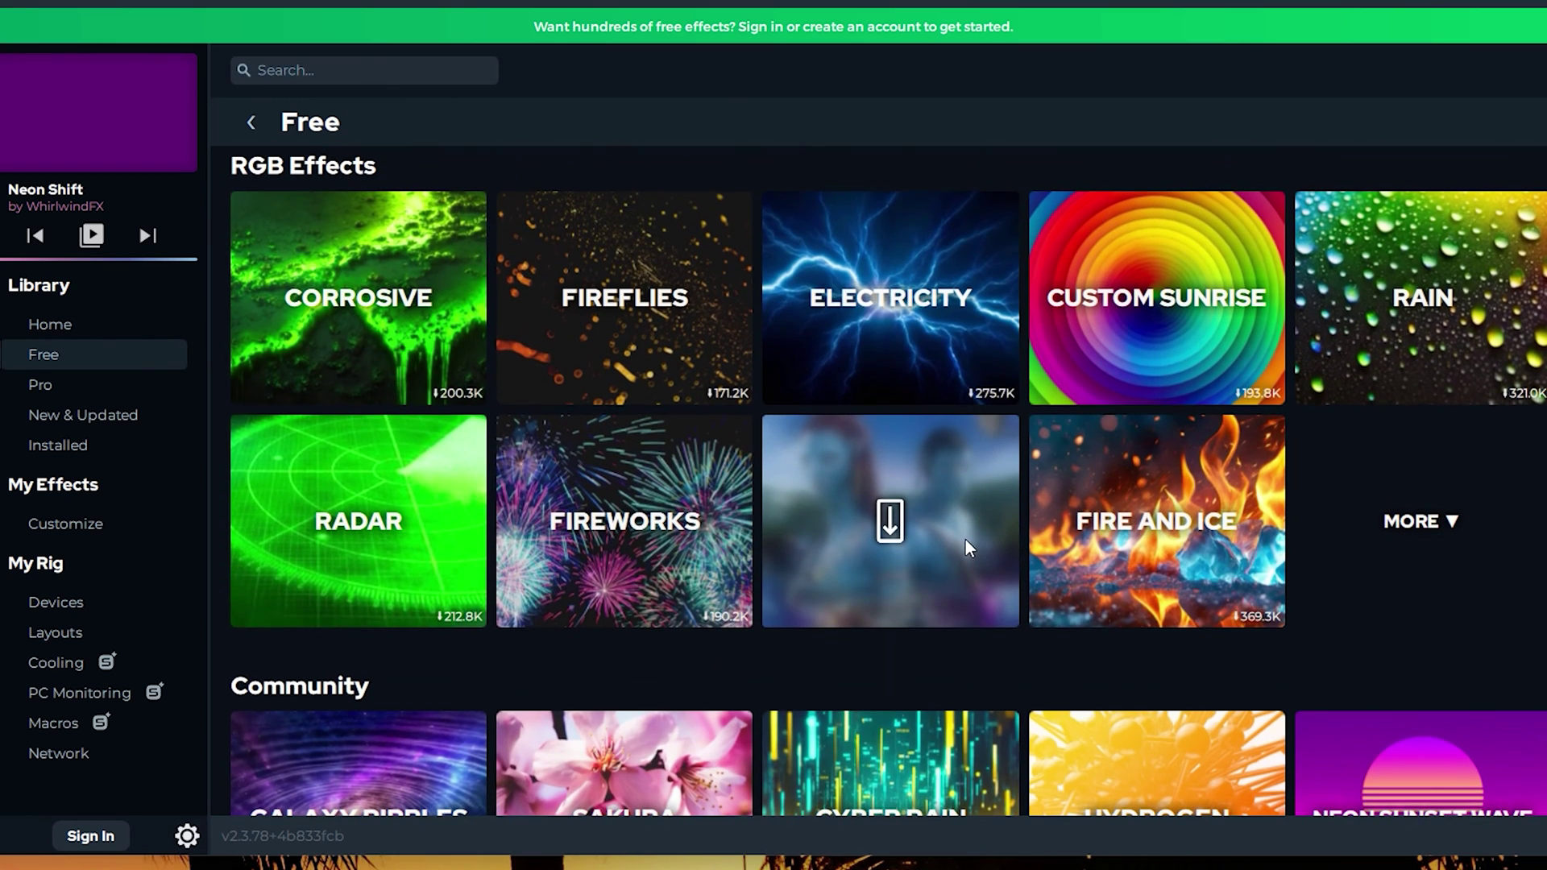
scroll(959, 387, "up", 1)
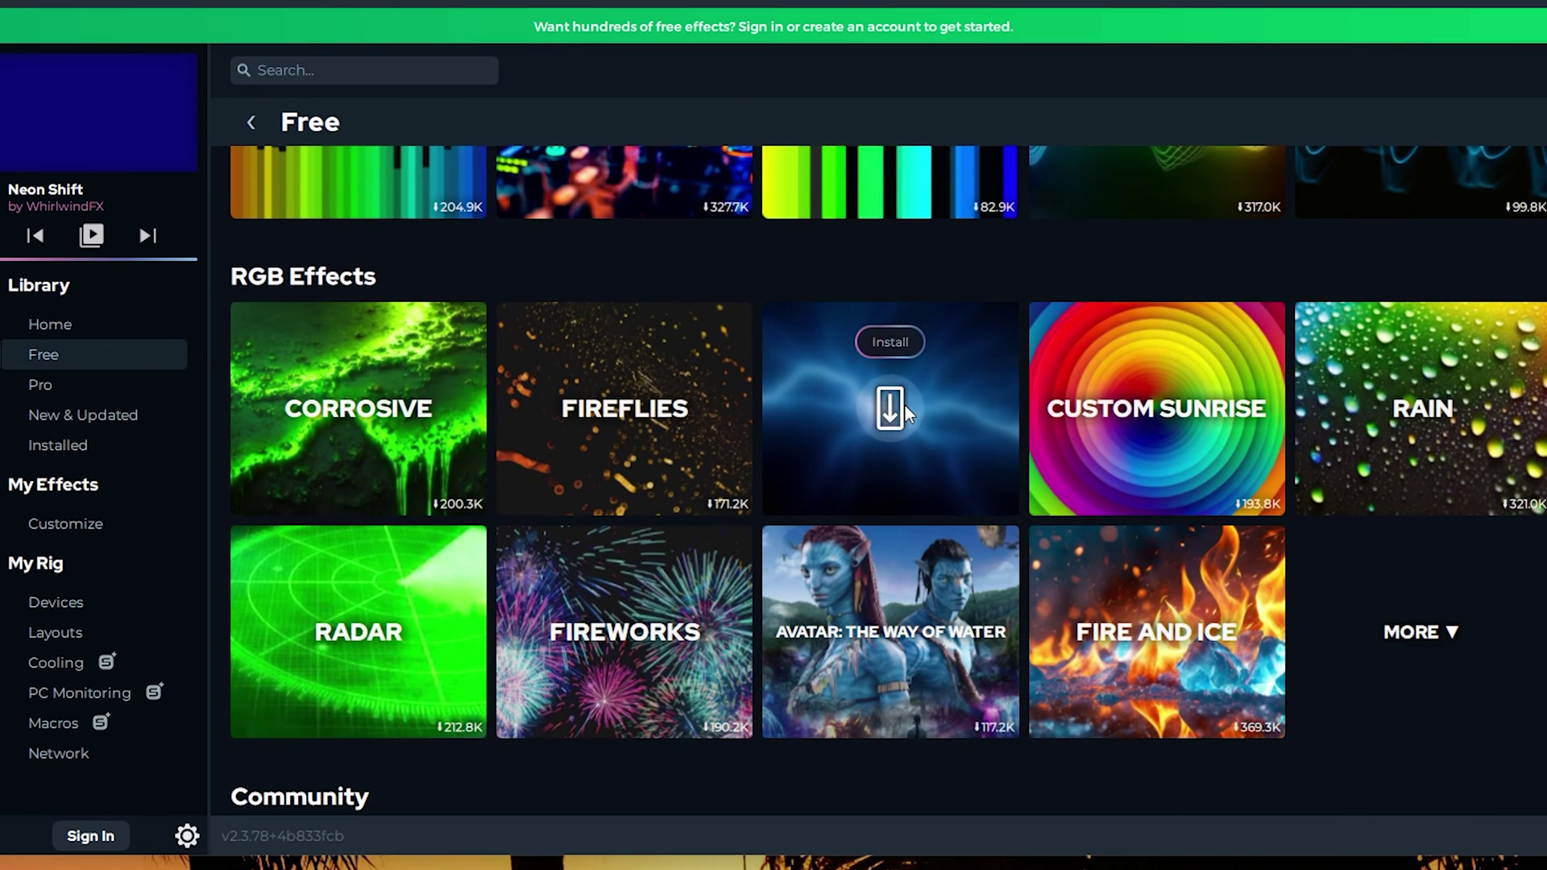
left_click(902, 404)
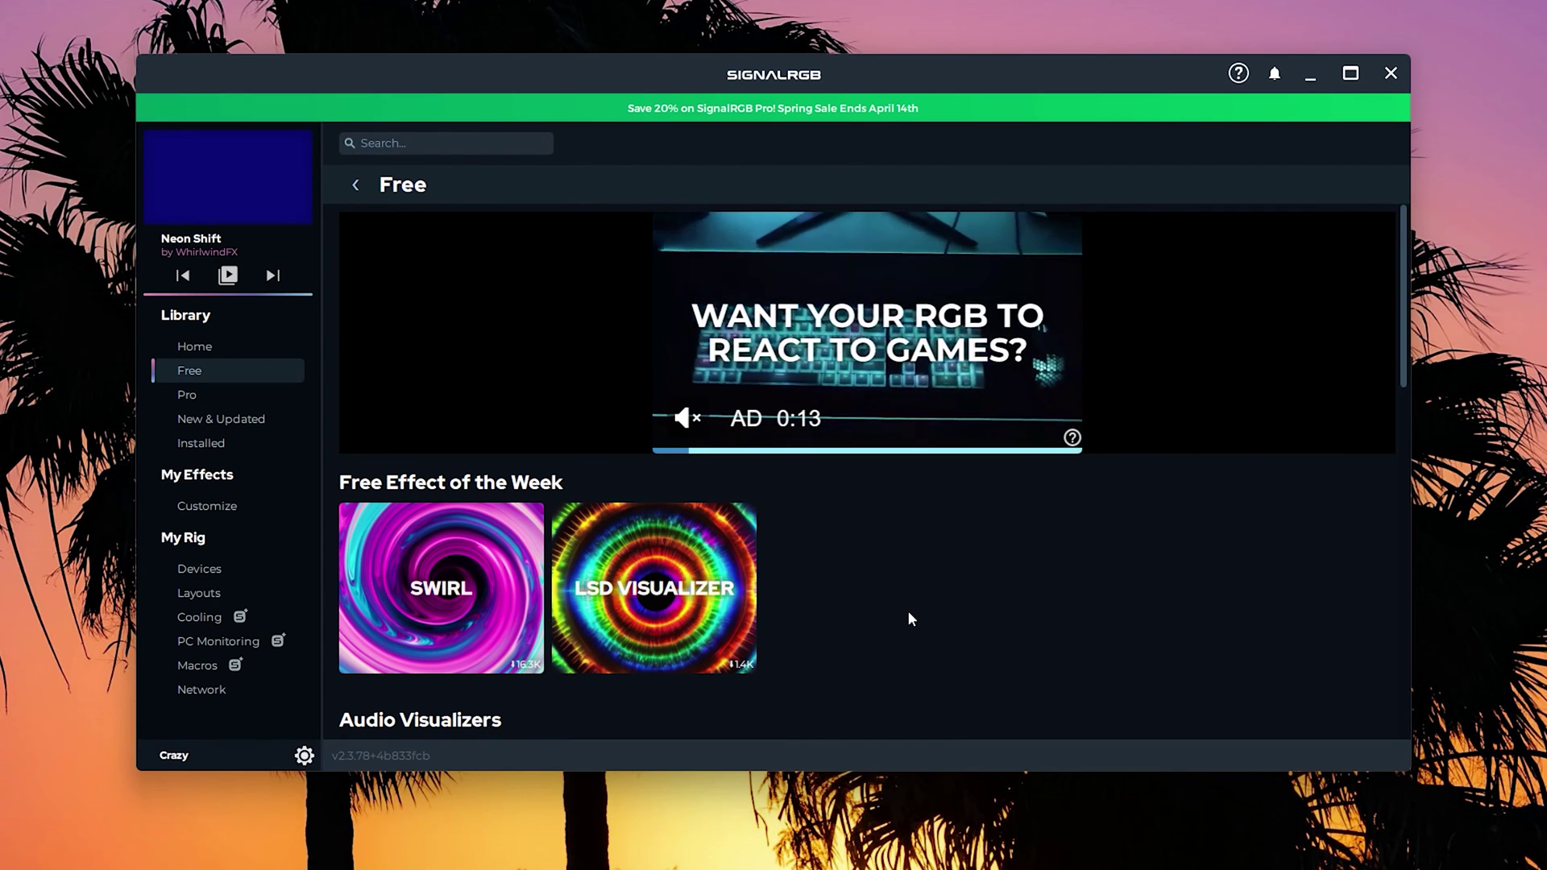
scroll(951, 642, "down", 1)
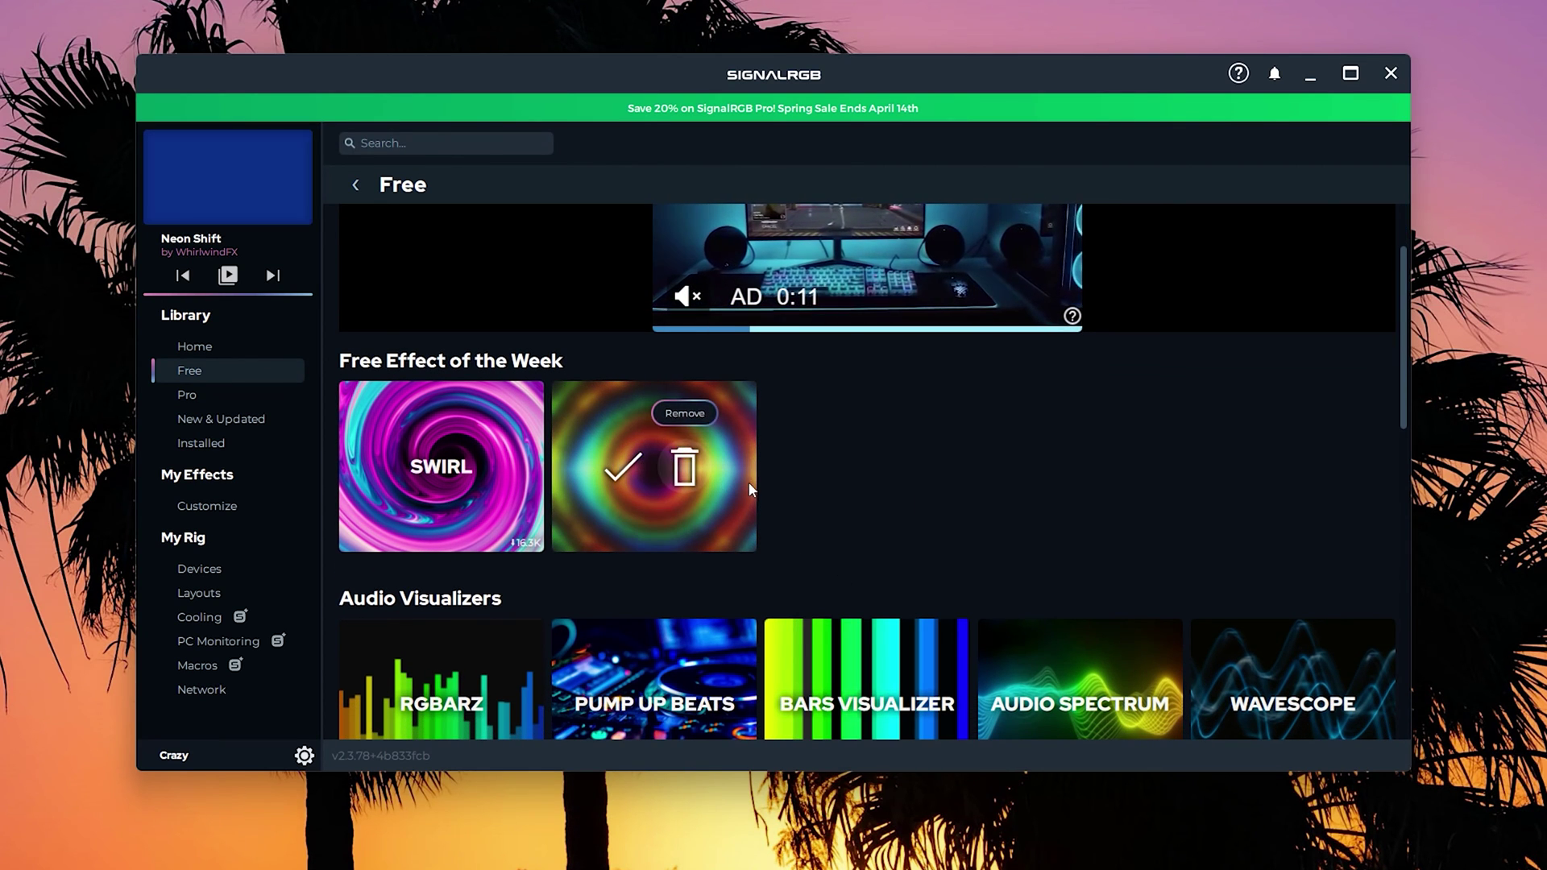
left_click(613, 468)
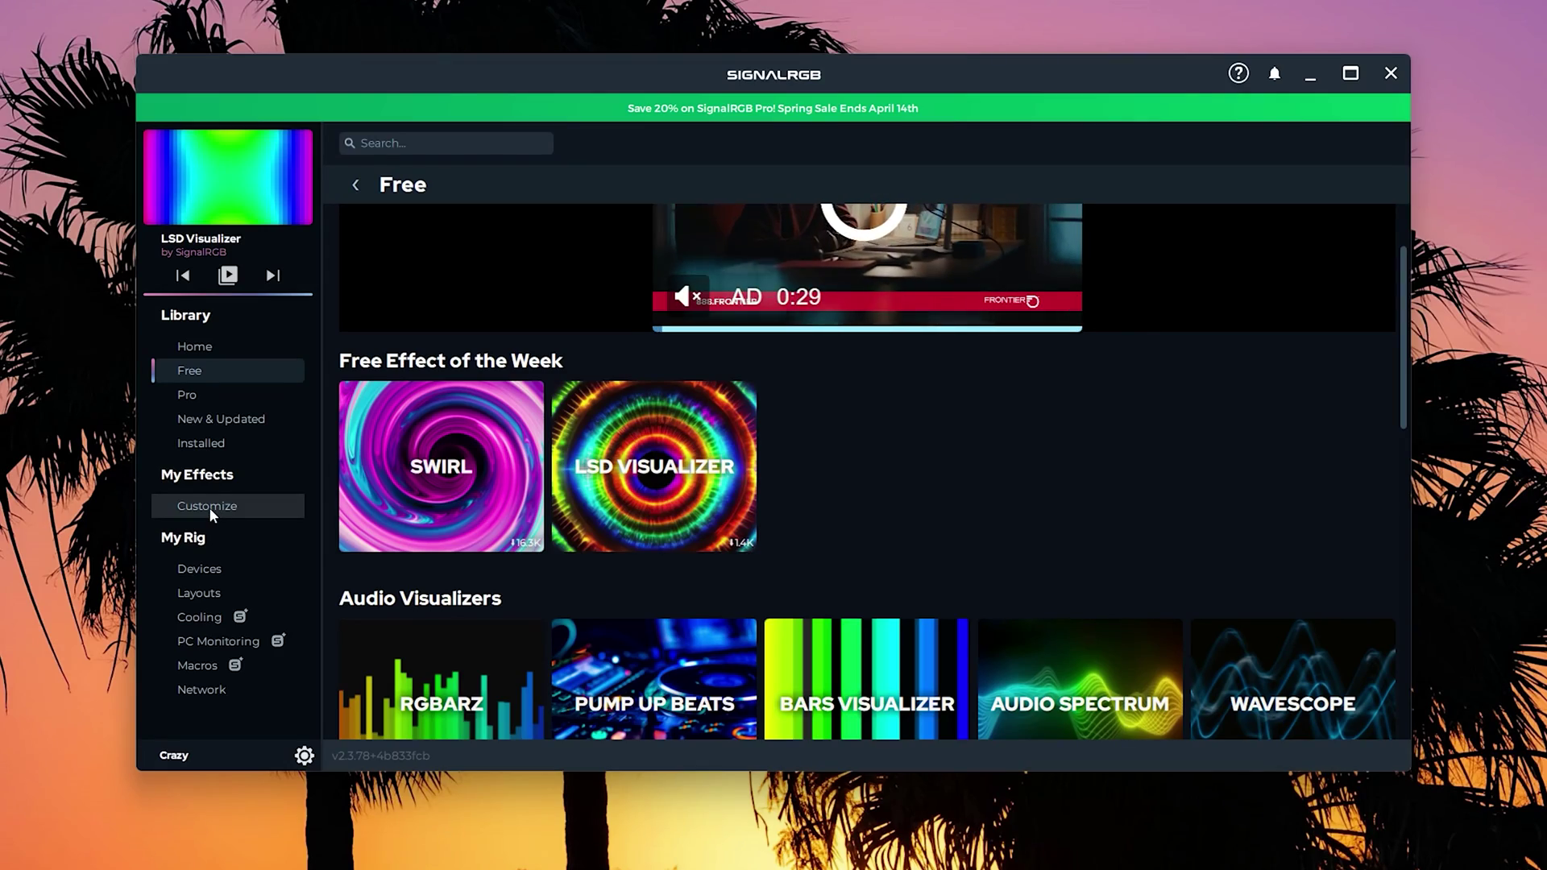
Set LSD Visualizer's Color Mode to Beach.
left_click(210, 505)
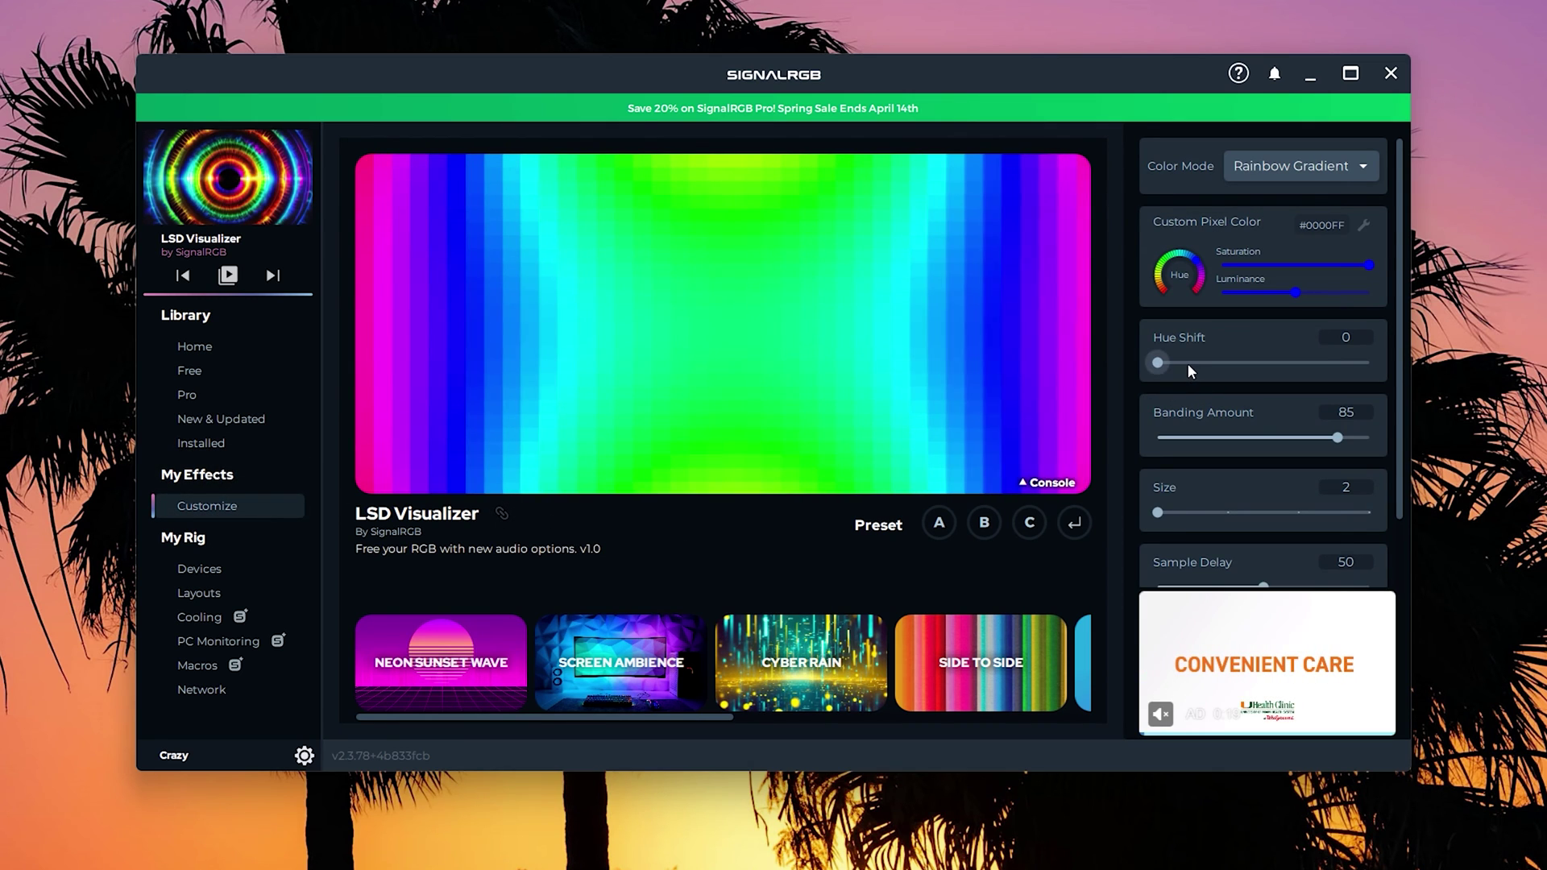
left_click(1306, 161)
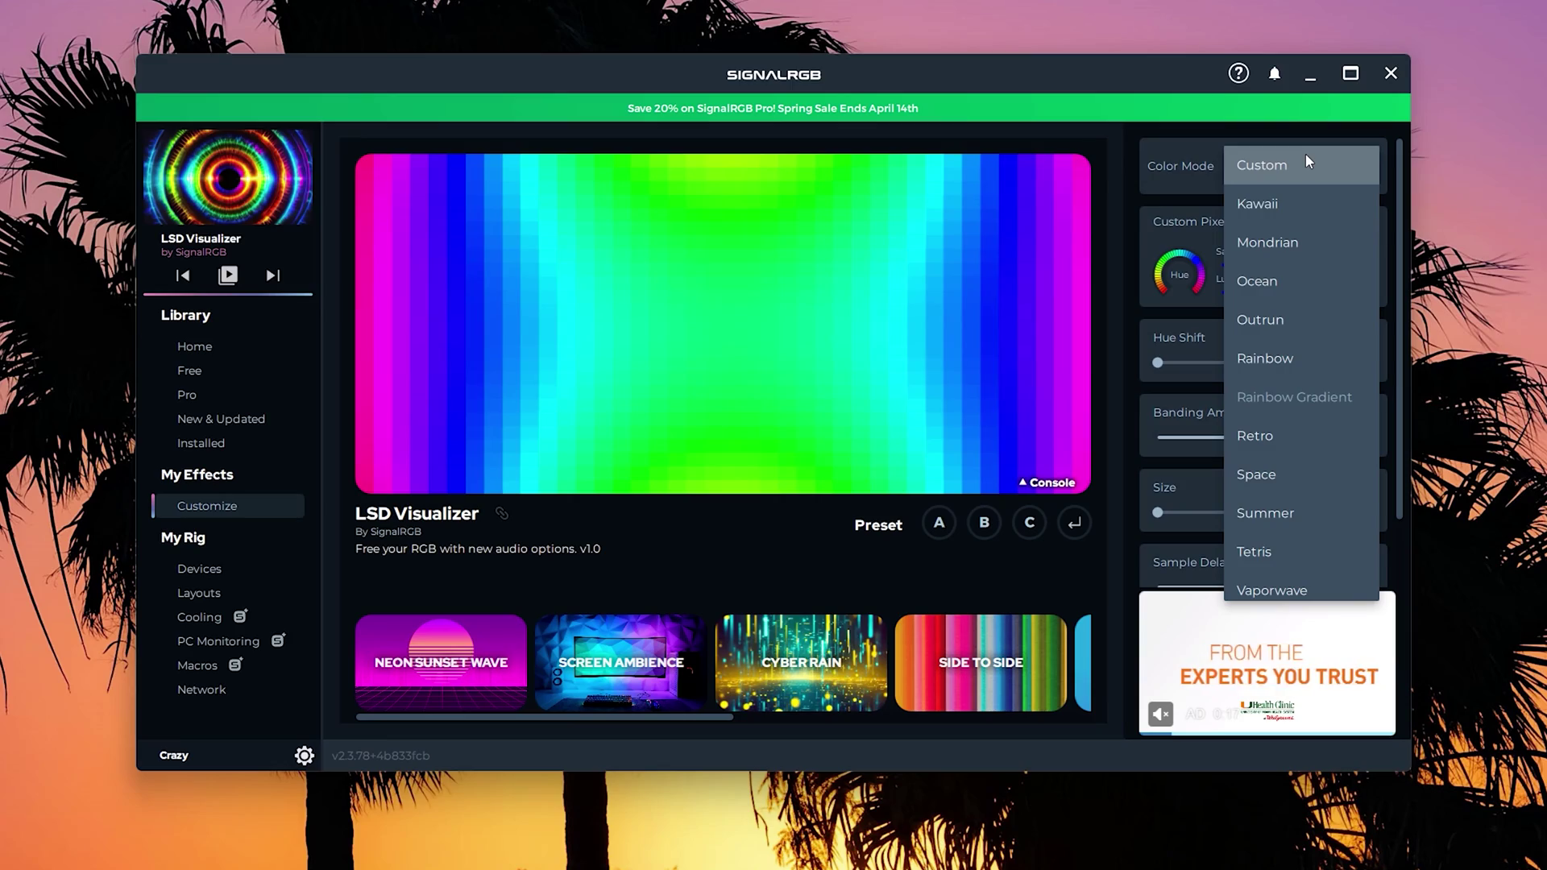
left_click(1173, 156)
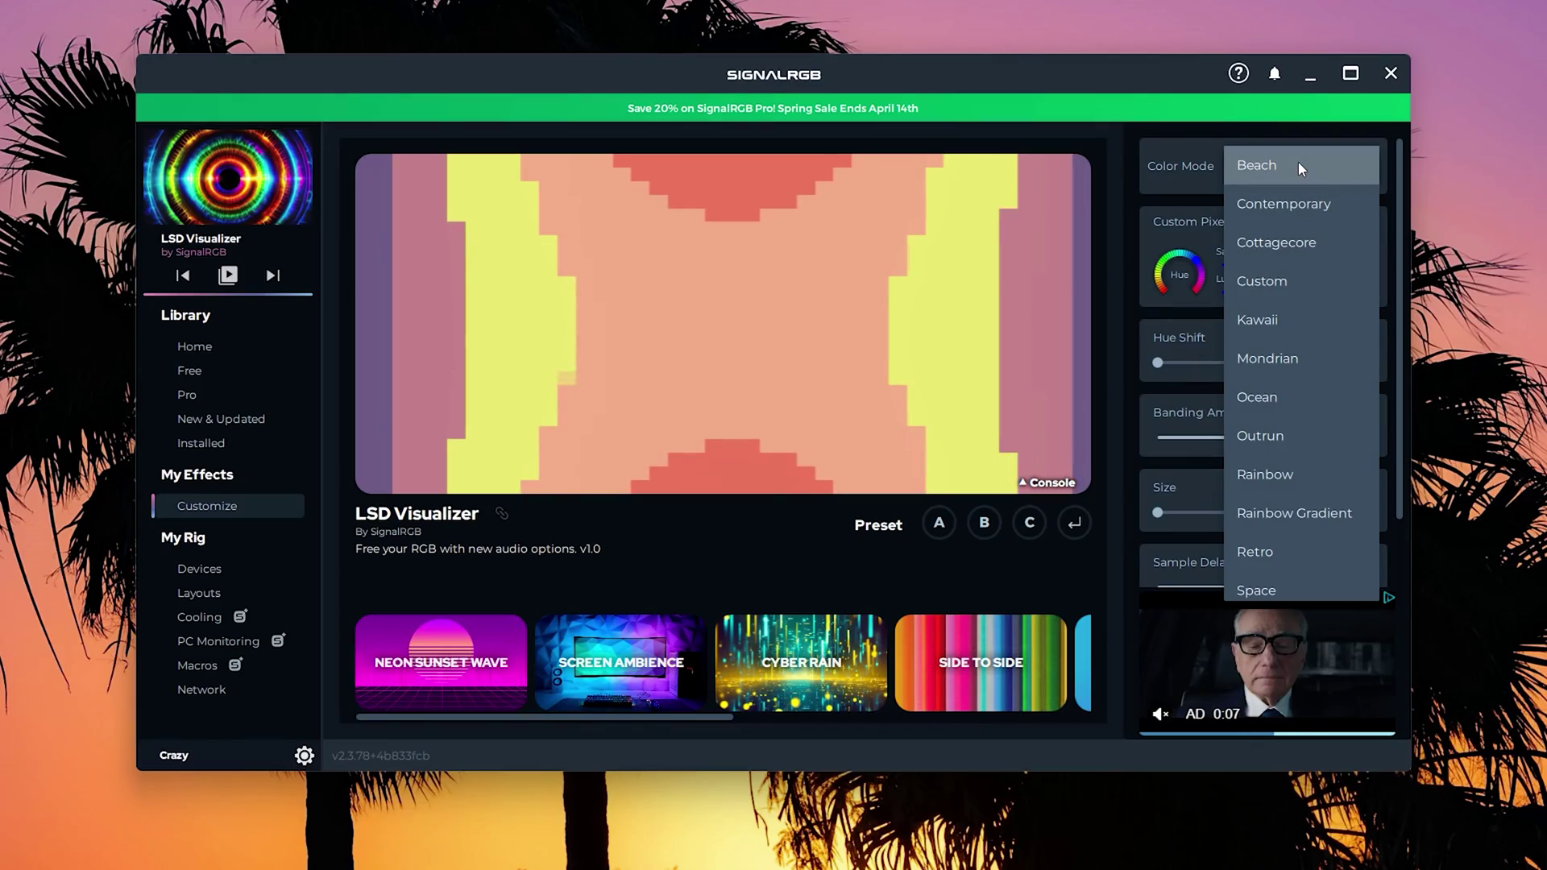
left_click(1295, 163)
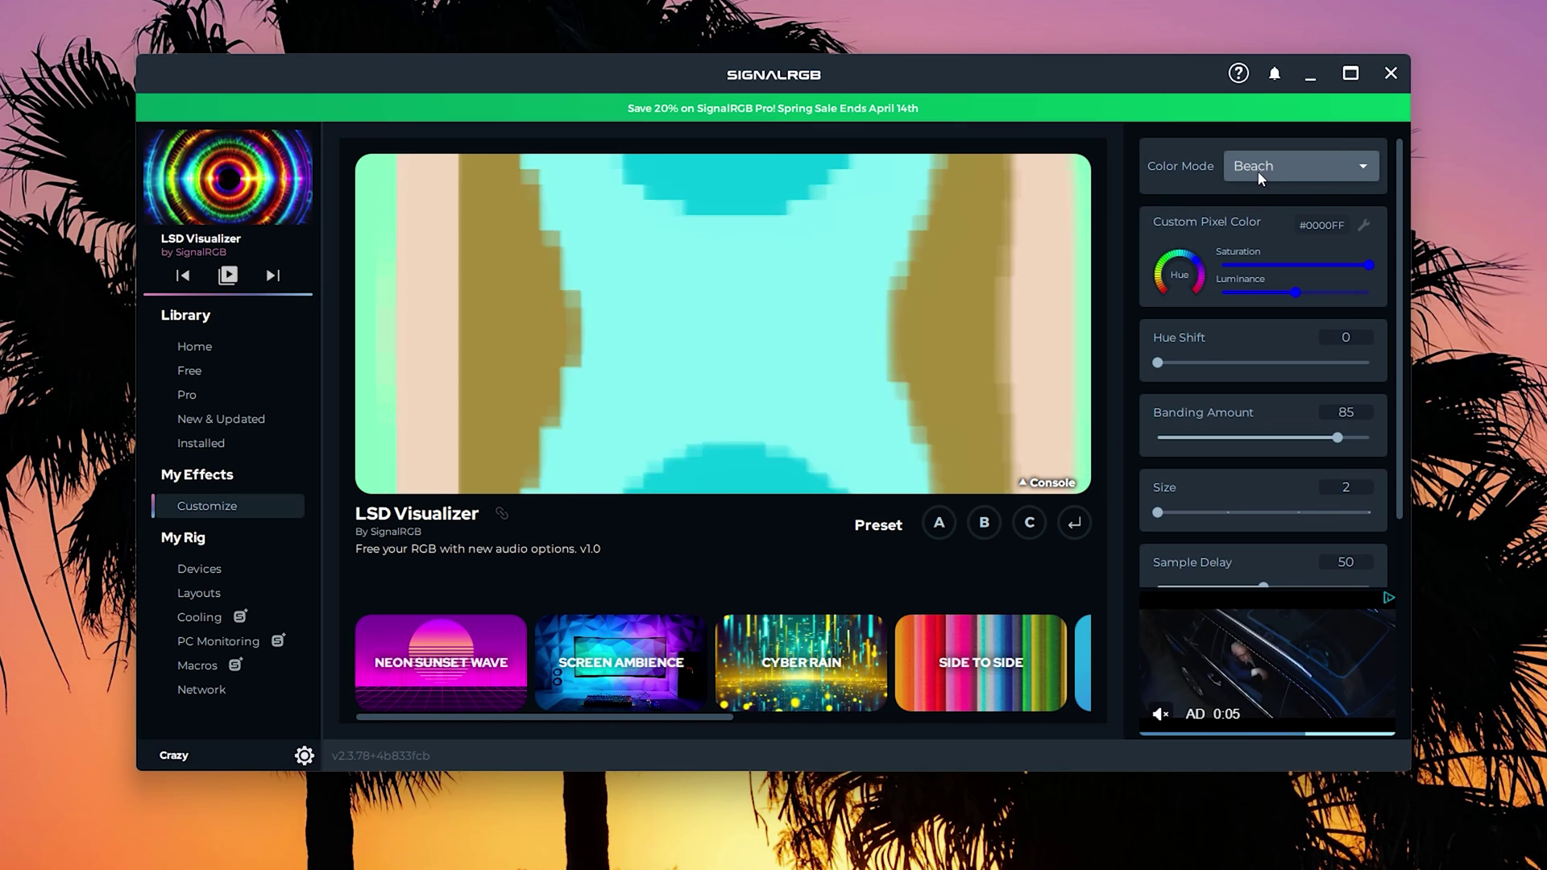
Switch to Neon Sunset Wave flowing Down, then show the Installed effects.
left_click(417, 675)
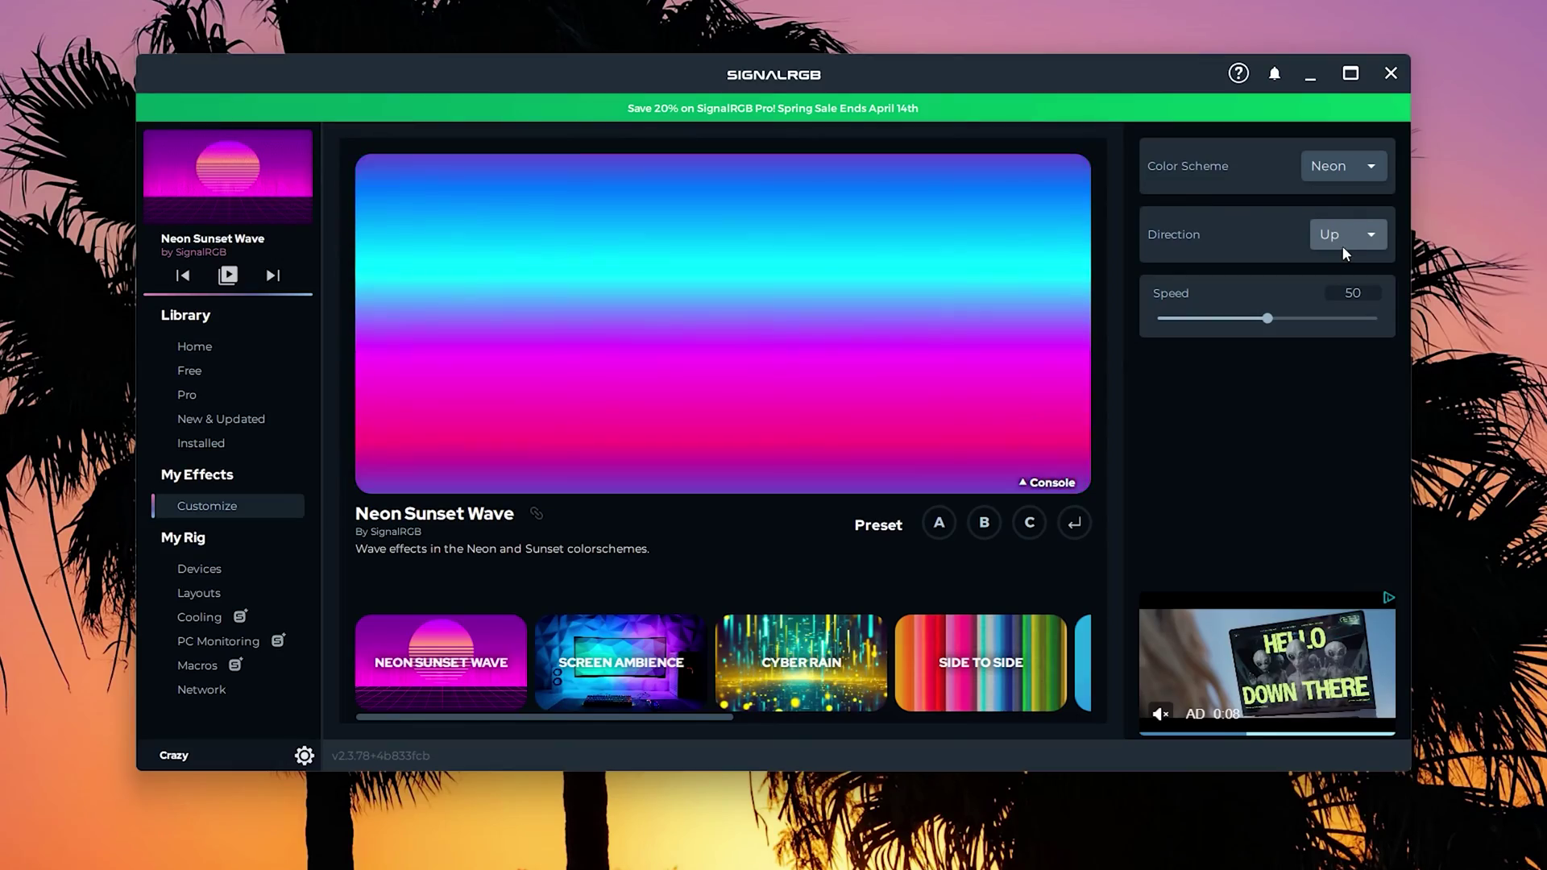
left_click(1346, 230)
left_click(1320, 348)
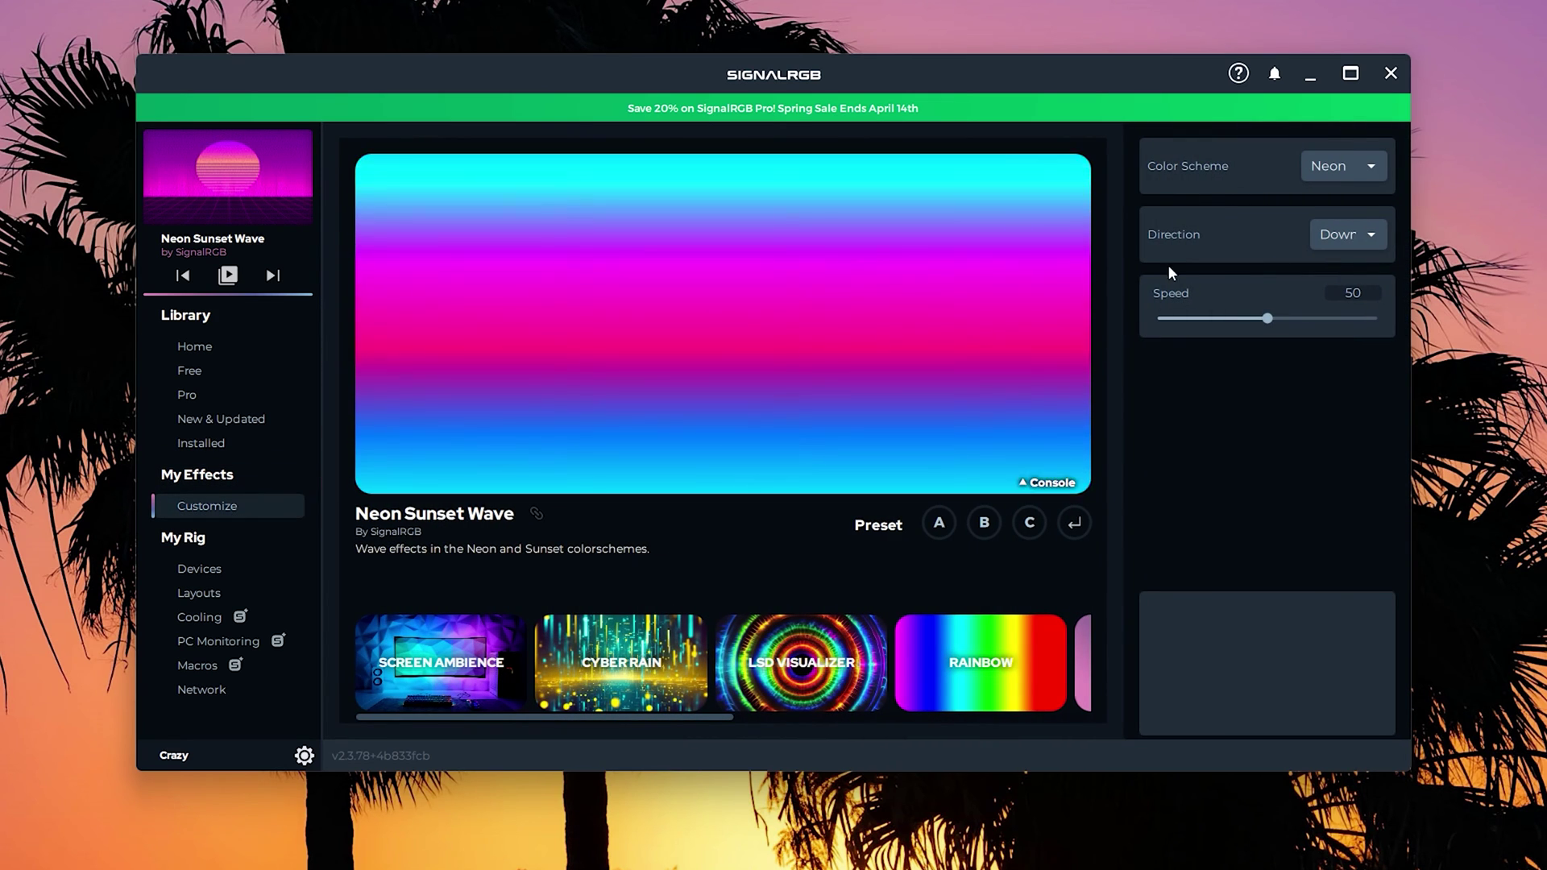
left_click(223, 445)
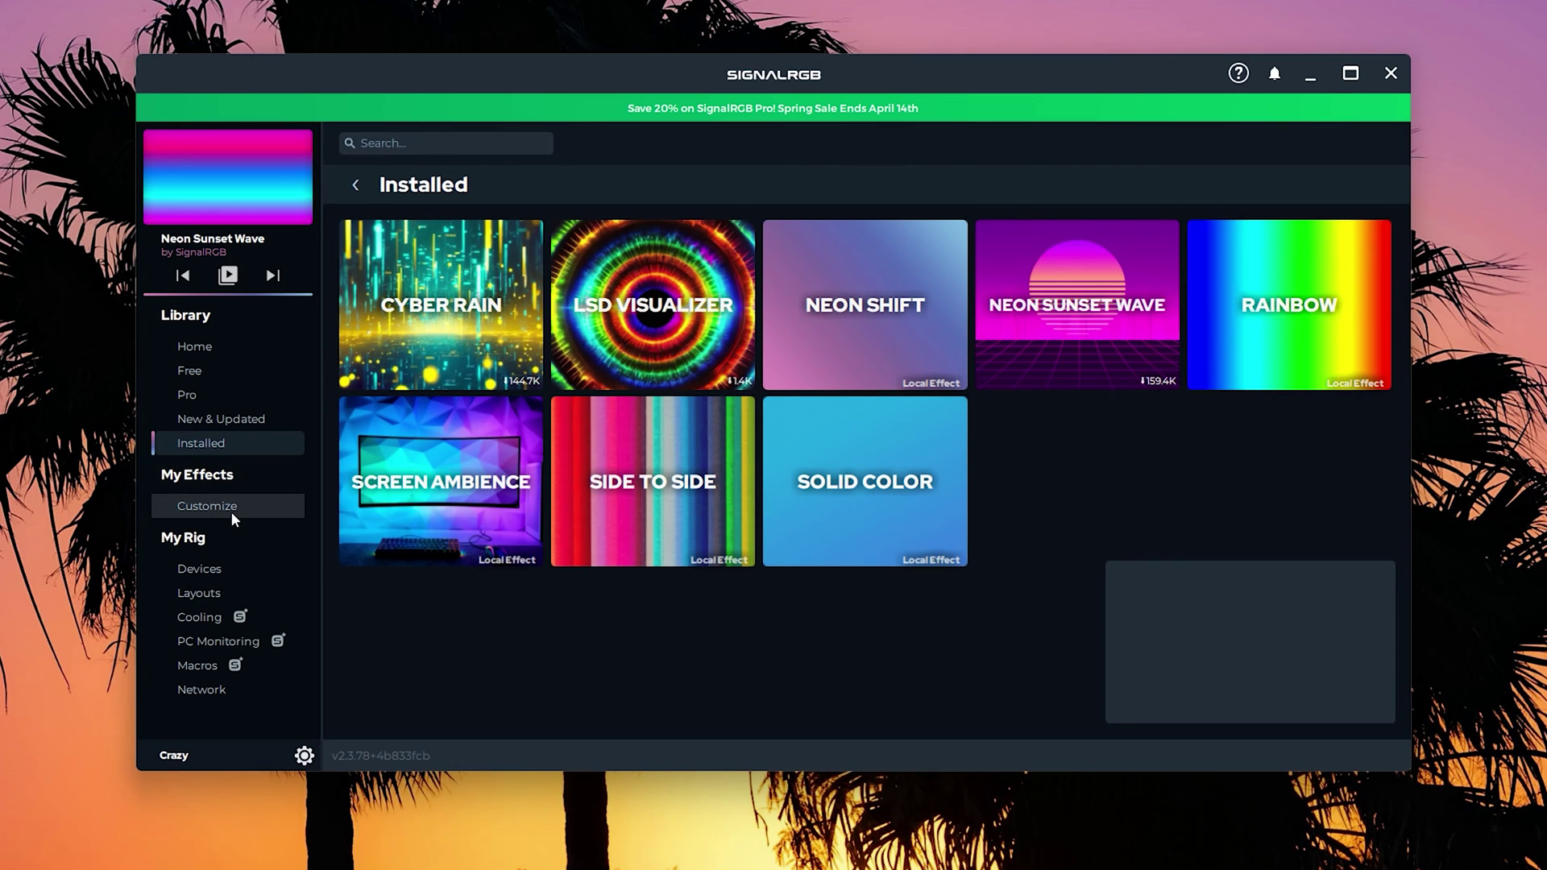
Apply Cyber Rain, change its first colour to magenta #FE00FF, and check the Cooling page.
left_click(231, 509)
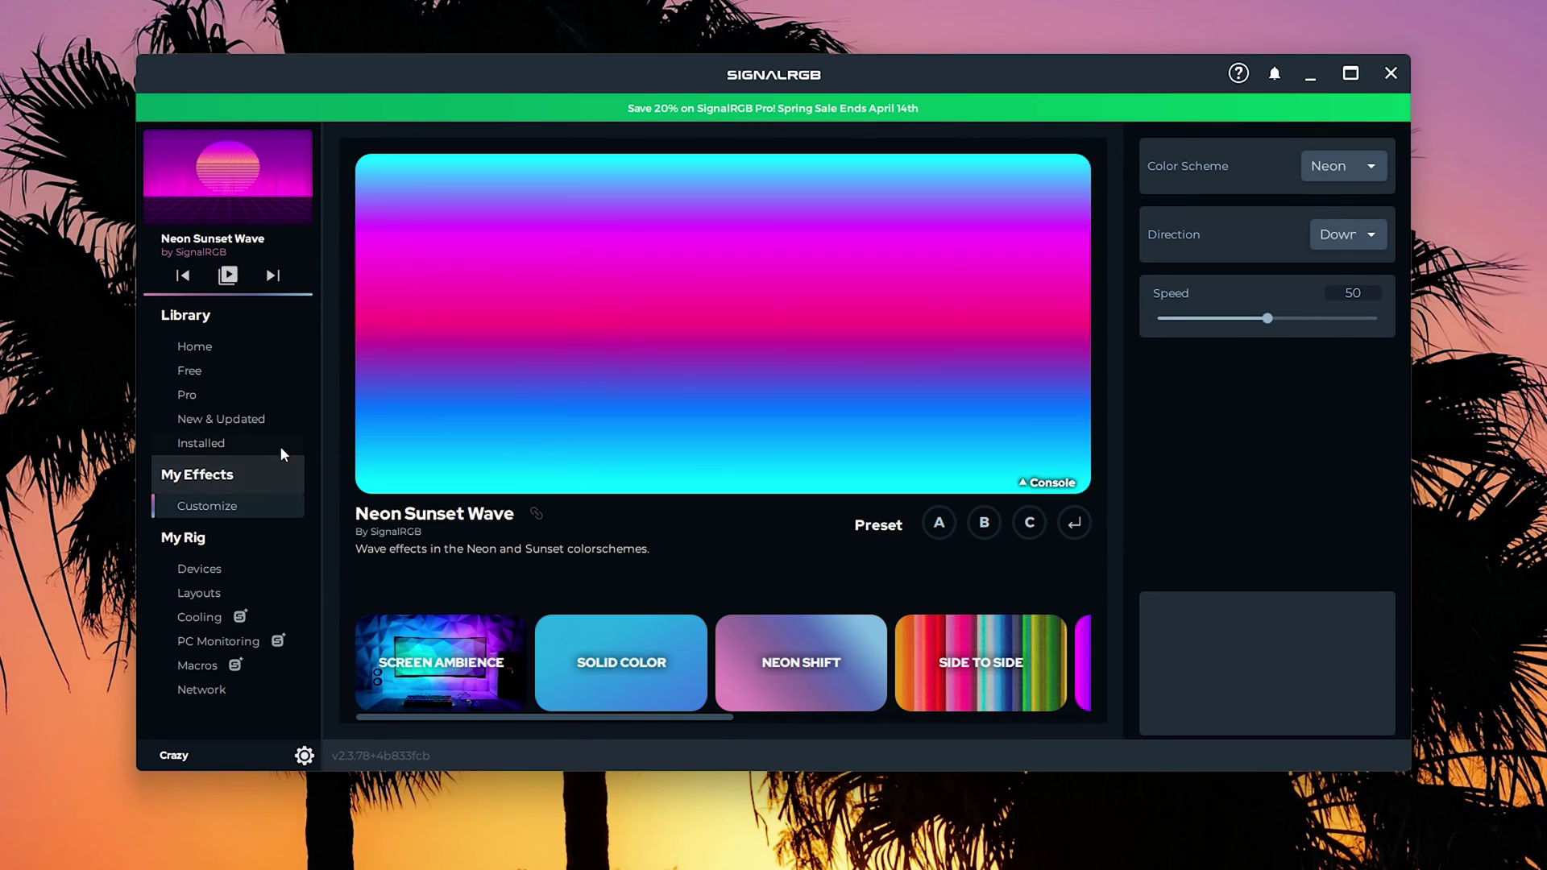
left_click(279, 445)
left_click(444, 351)
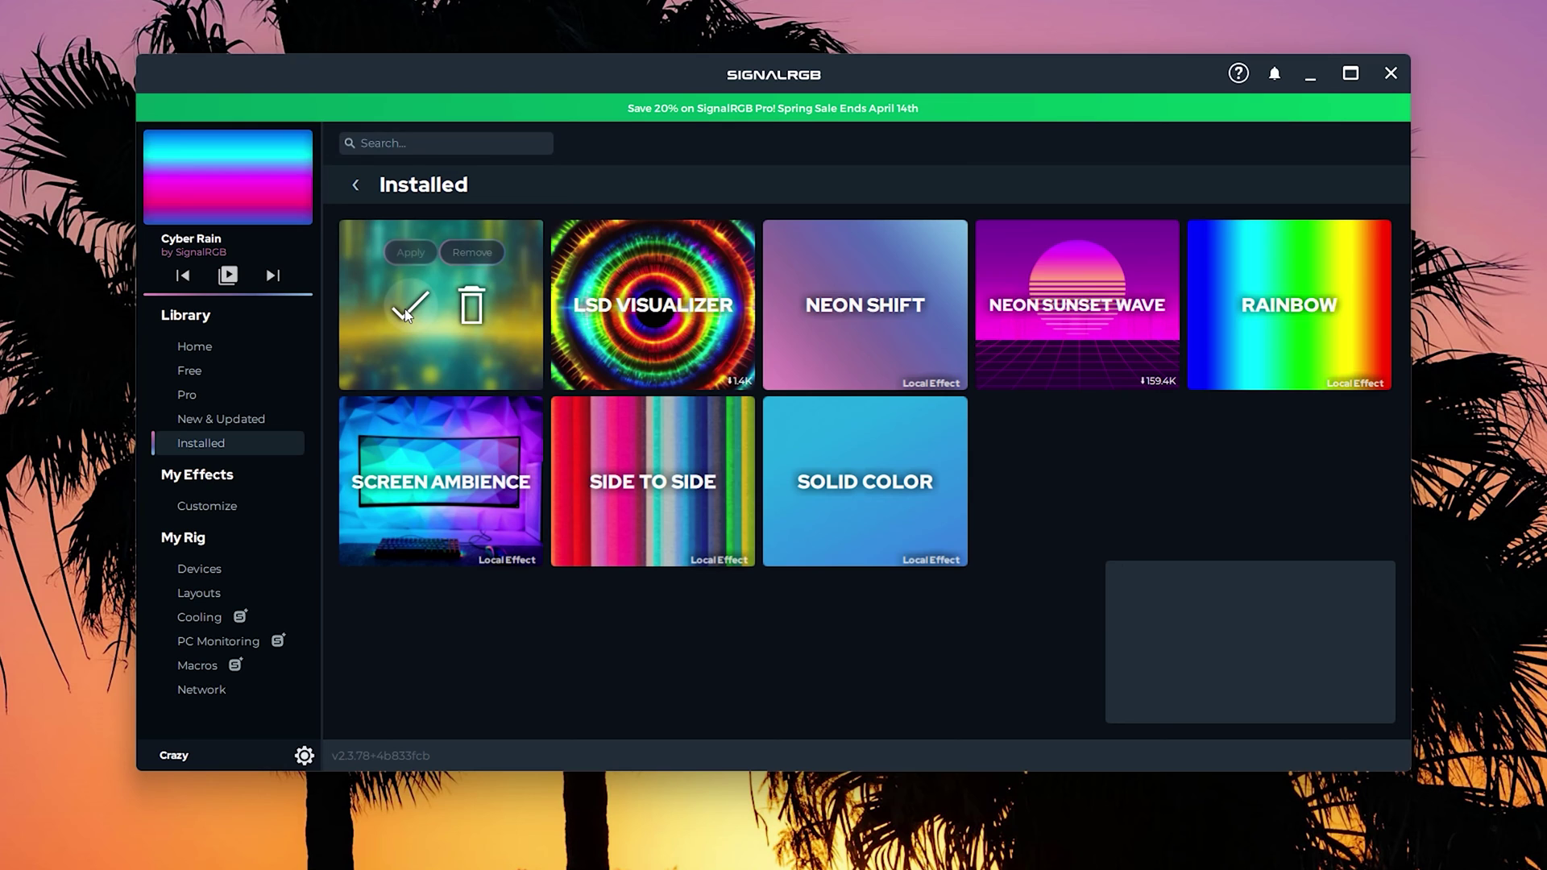
left_click(212, 504)
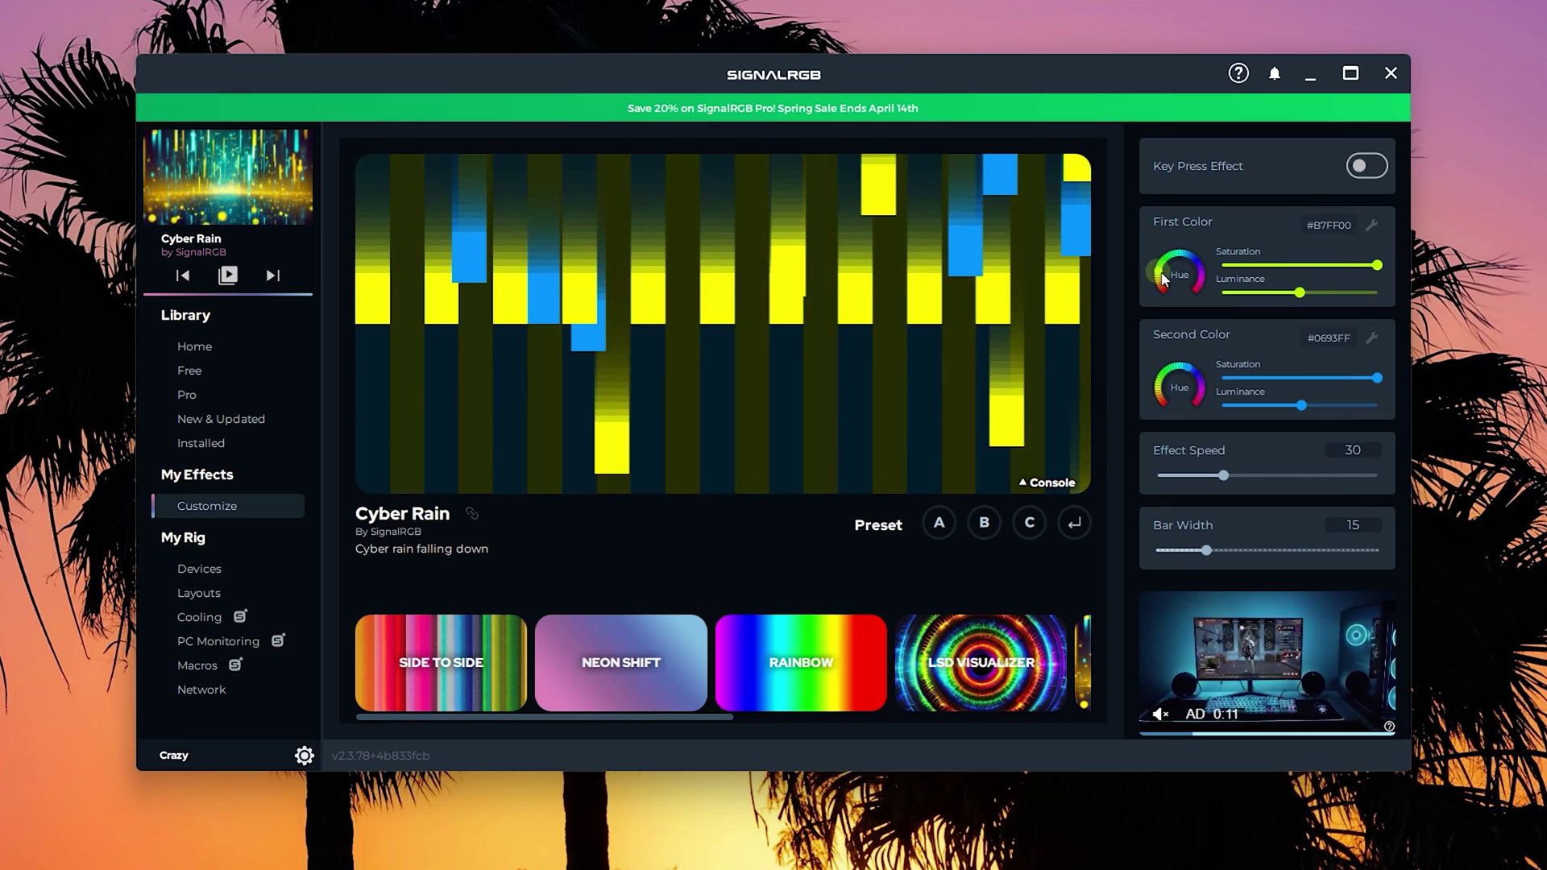
left_click_drag(1171, 281, 1215, 281)
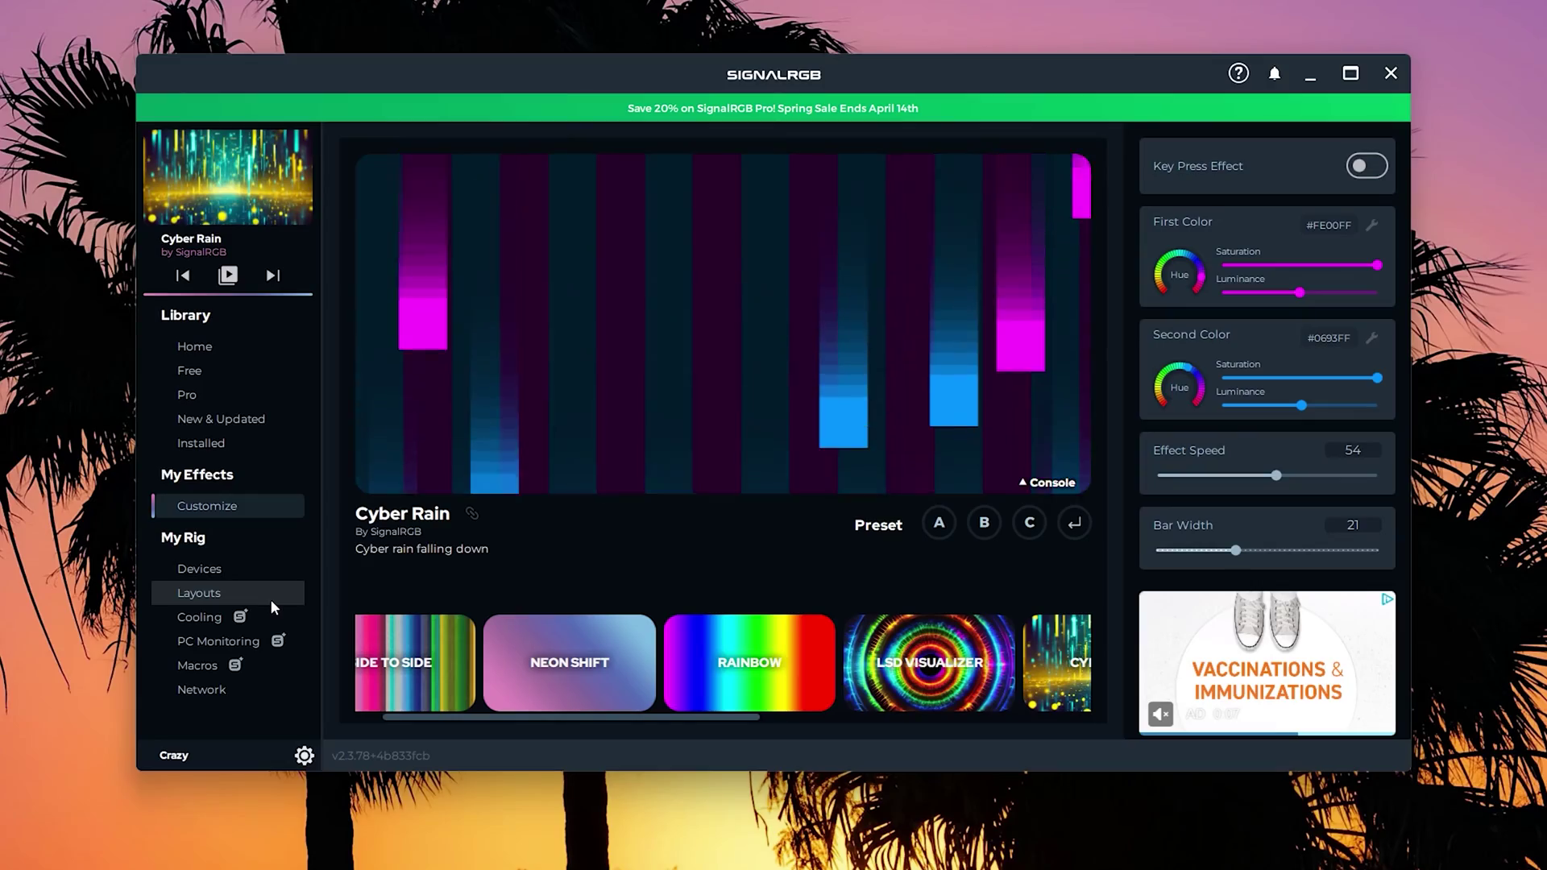
left_click(210, 622)
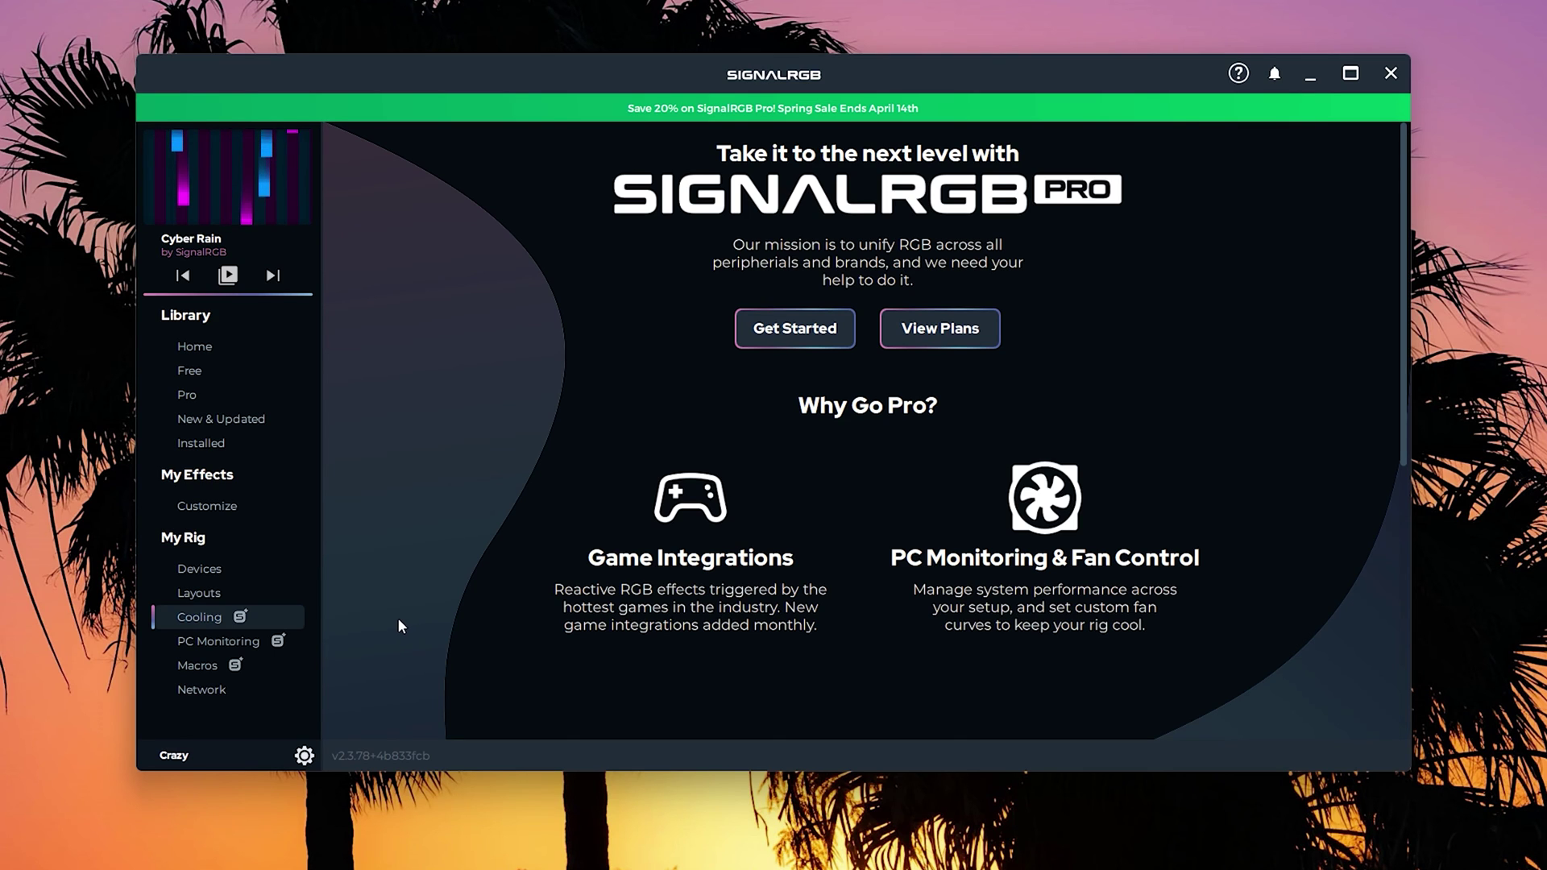
Look over the Pro-only PC Monitoring, Macros and Network pages.
left_click(225, 639)
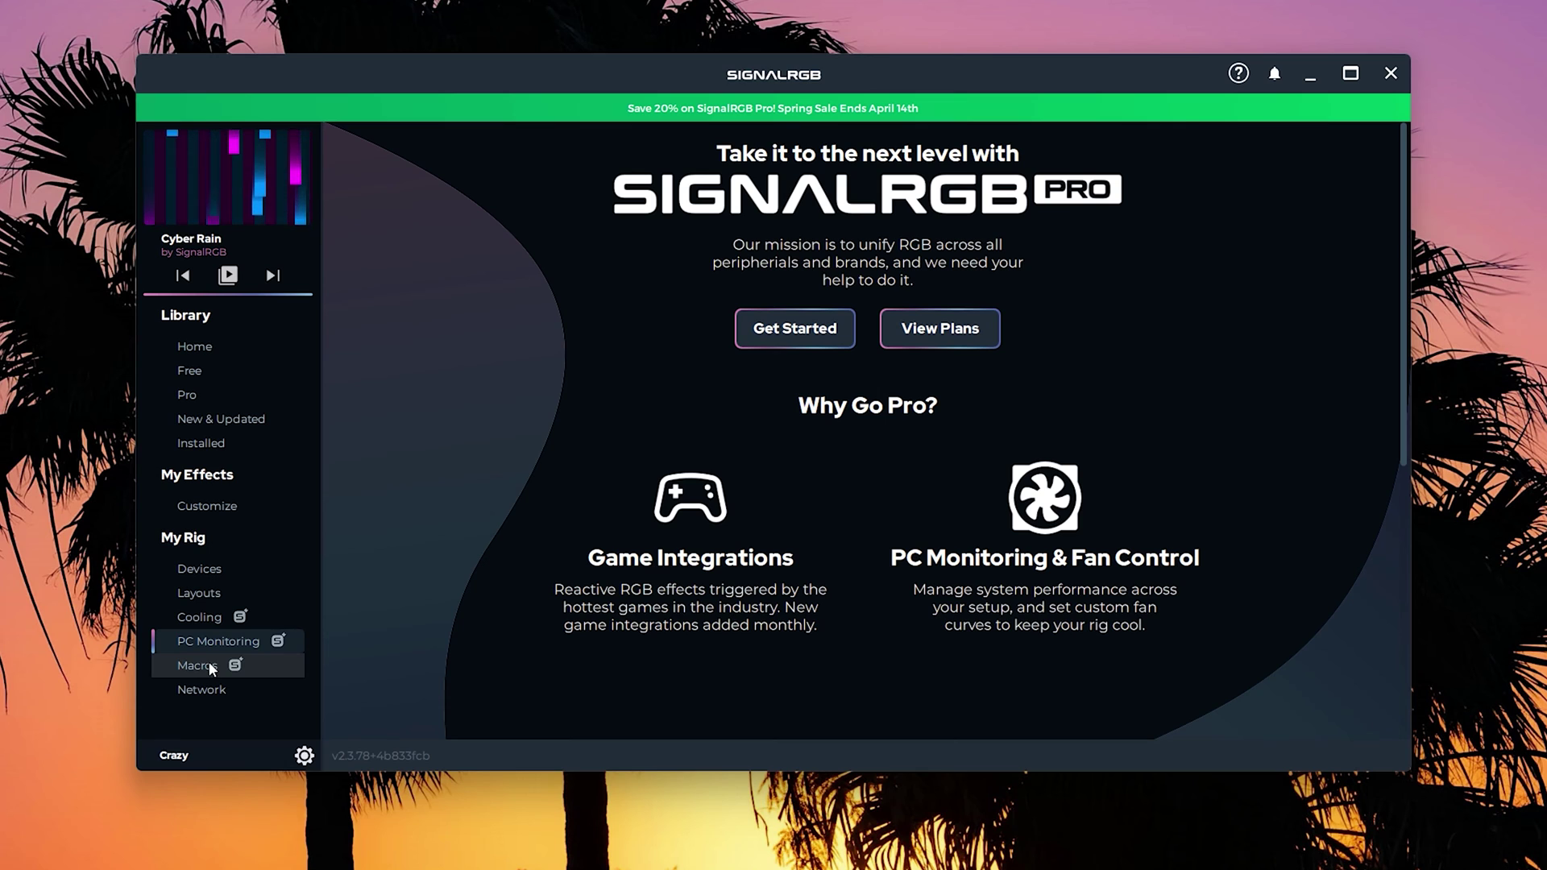
left_click(210, 665)
left_click(230, 640)
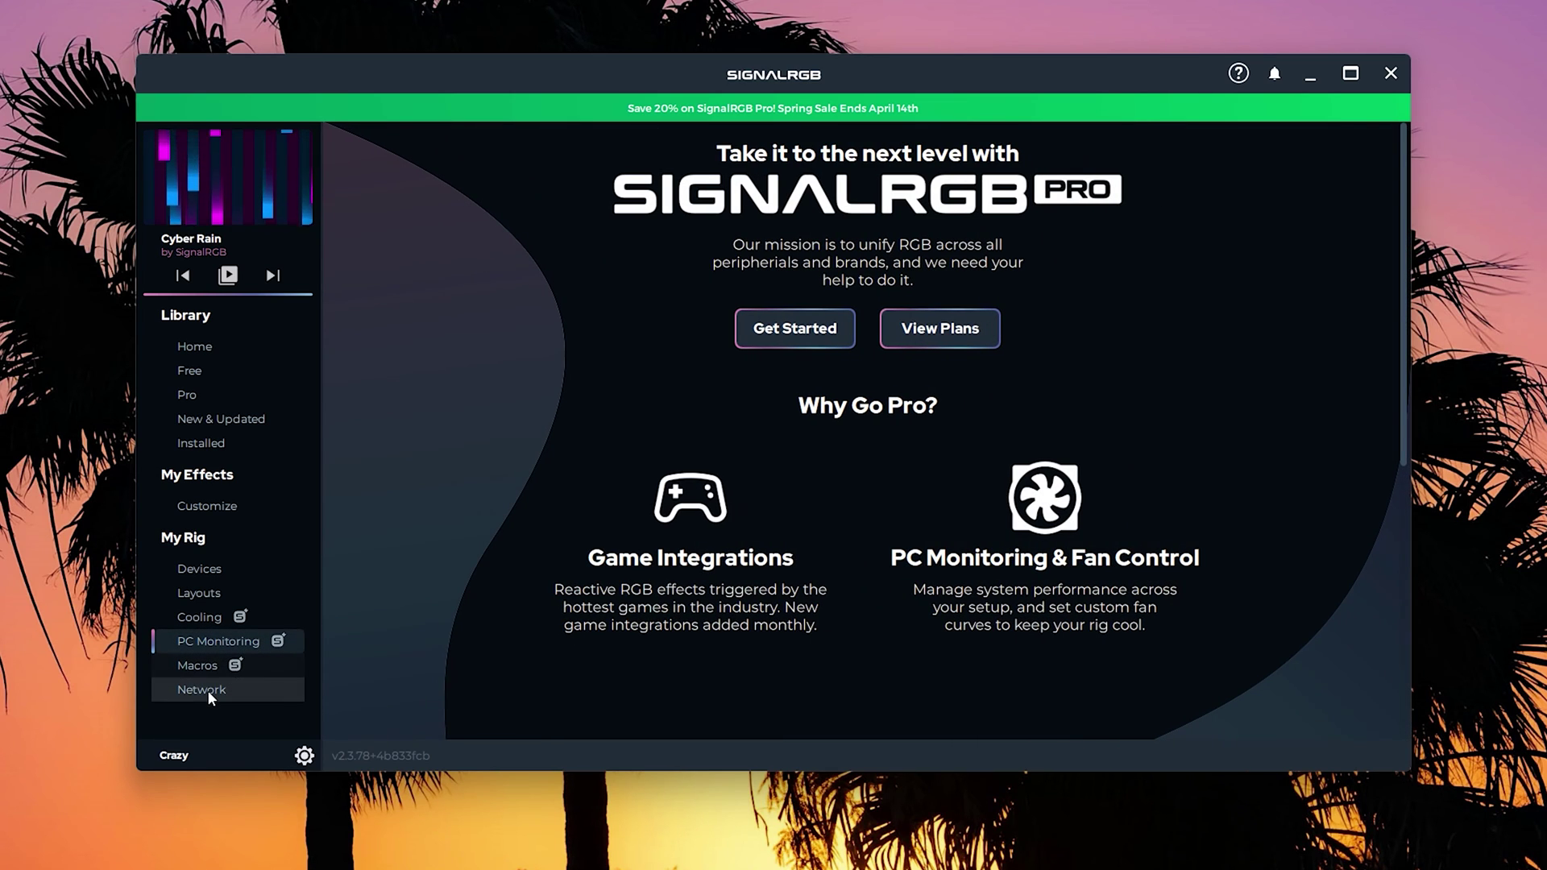
Return to Customize and make Screen Ambience the active effect.
left_click(236, 335)
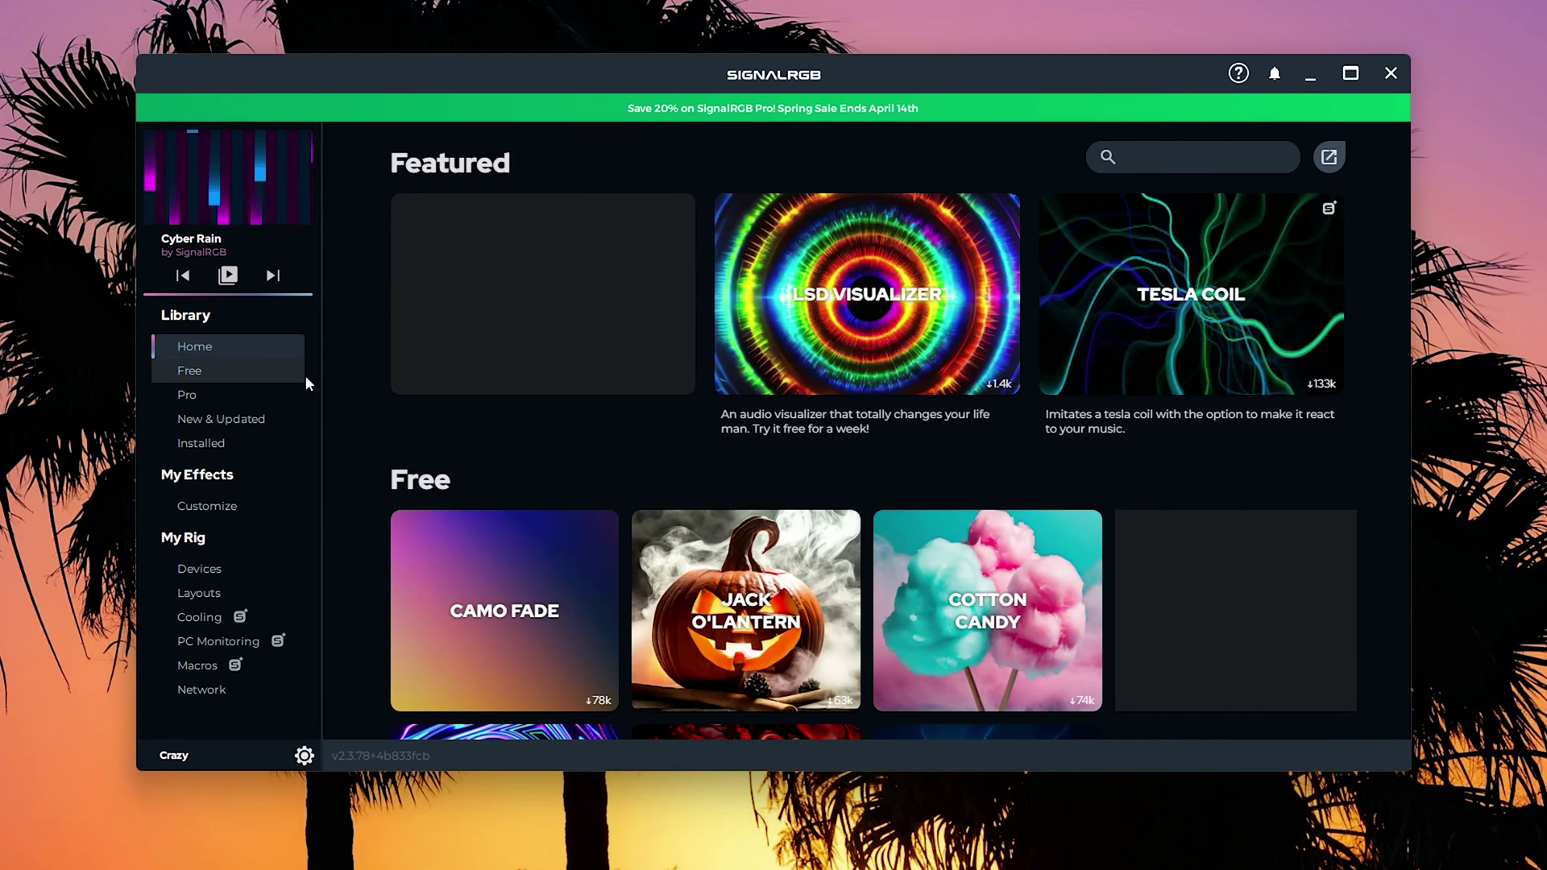
left_click(226, 505)
left_click(513, 659)
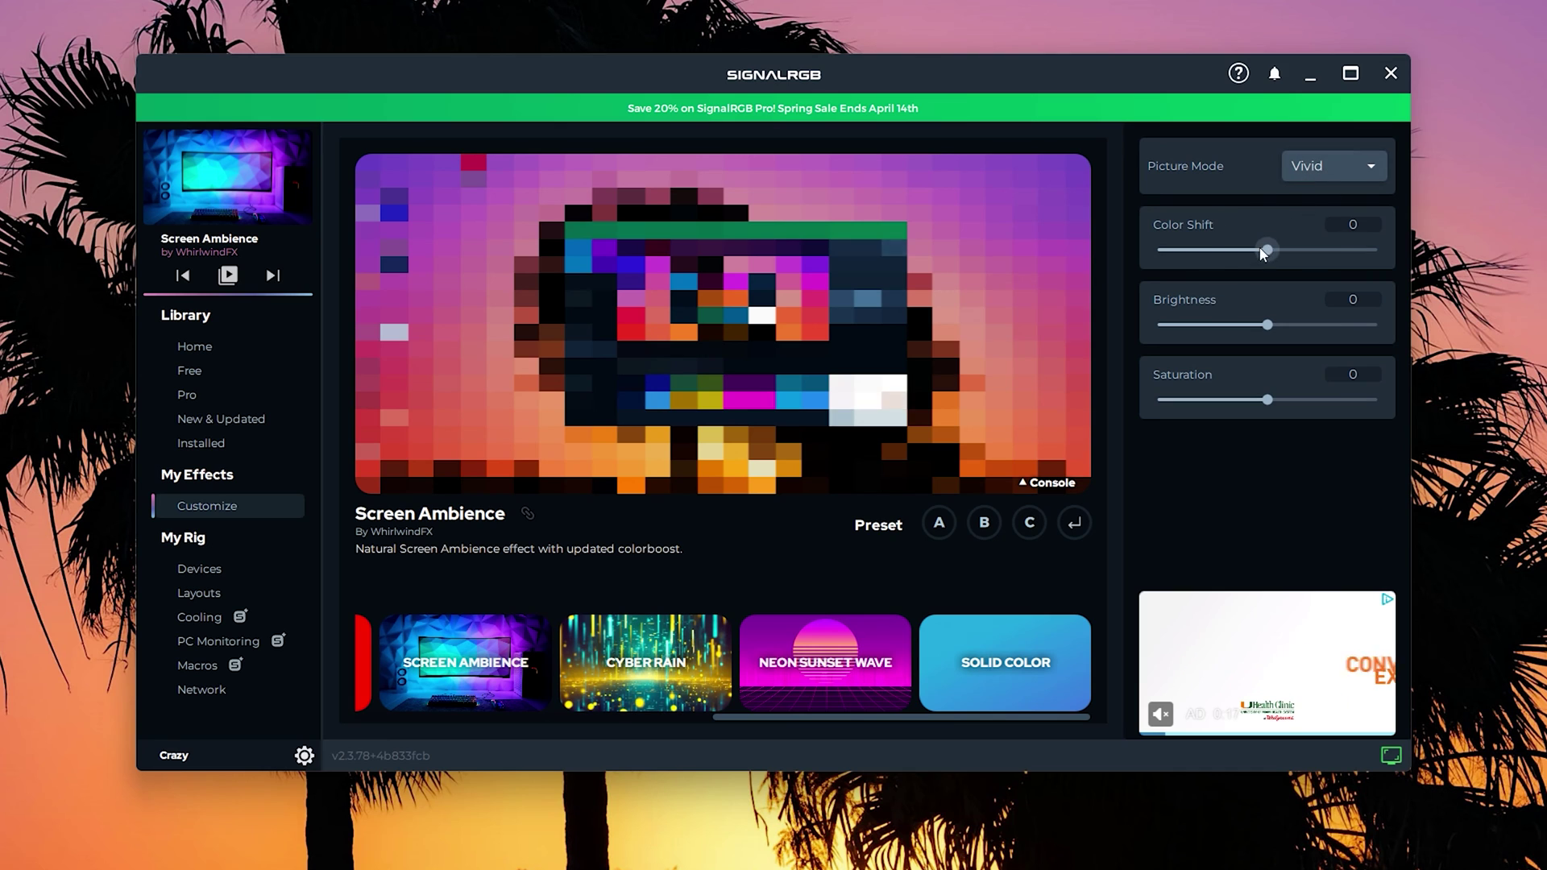
Set Screen Ambience's Color Shift to 5 and lower Brightness to -12.
mouse_move(1263, 253)
left_mouse_down()
mouse_move(1211, 256)
mouse_move(1279, 256)
left_mouse_up()
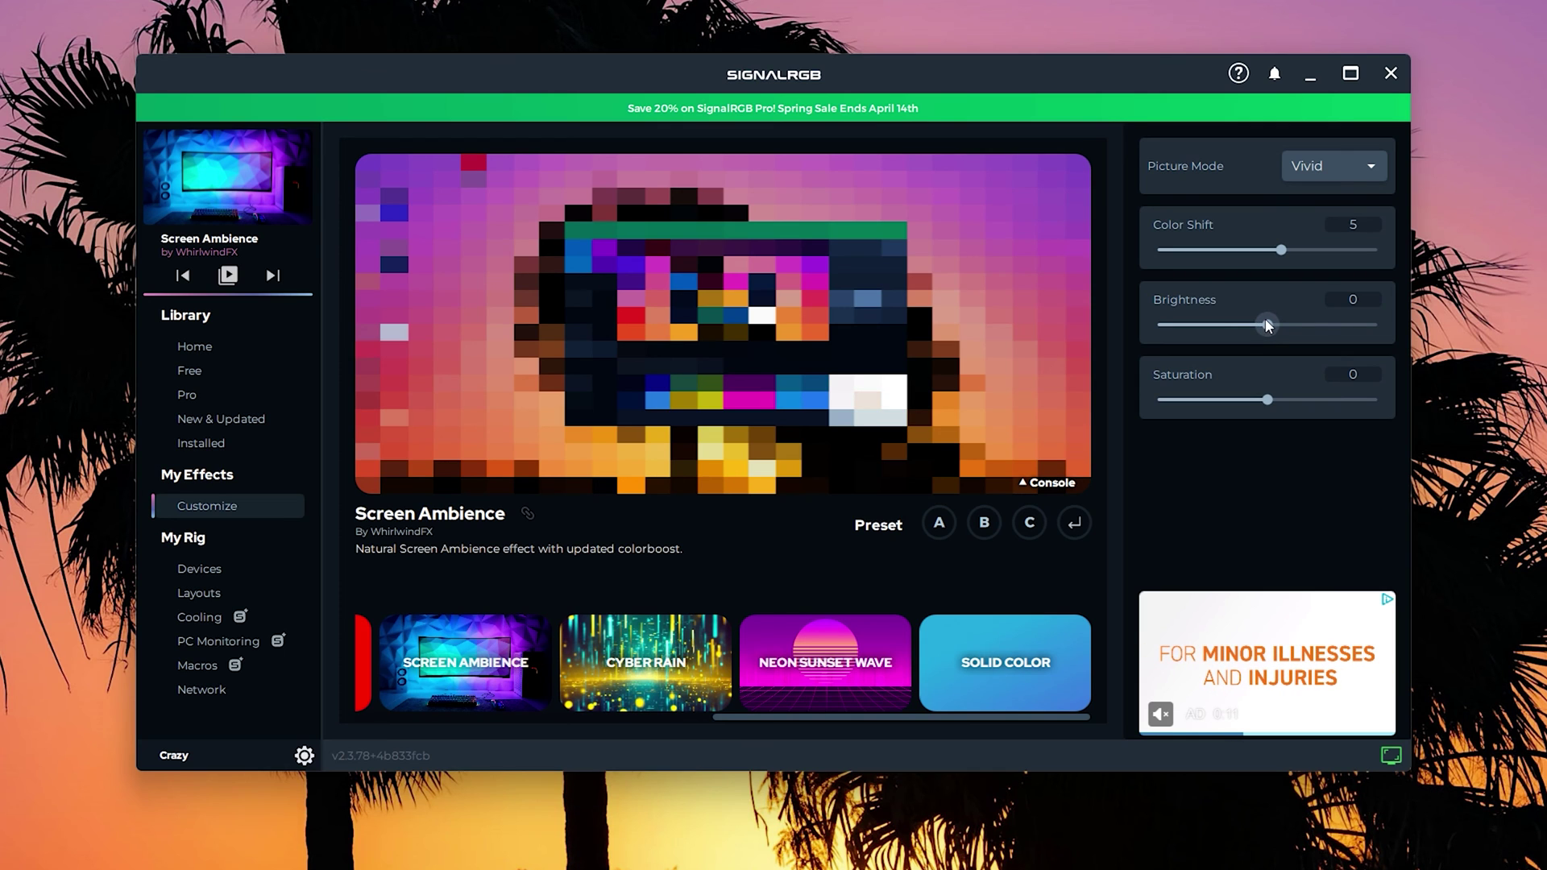
mouse_move(1268, 325)
left_mouse_down()
mouse_move(1288, 319)
mouse_move(1248, 330)
left_mouse_up()
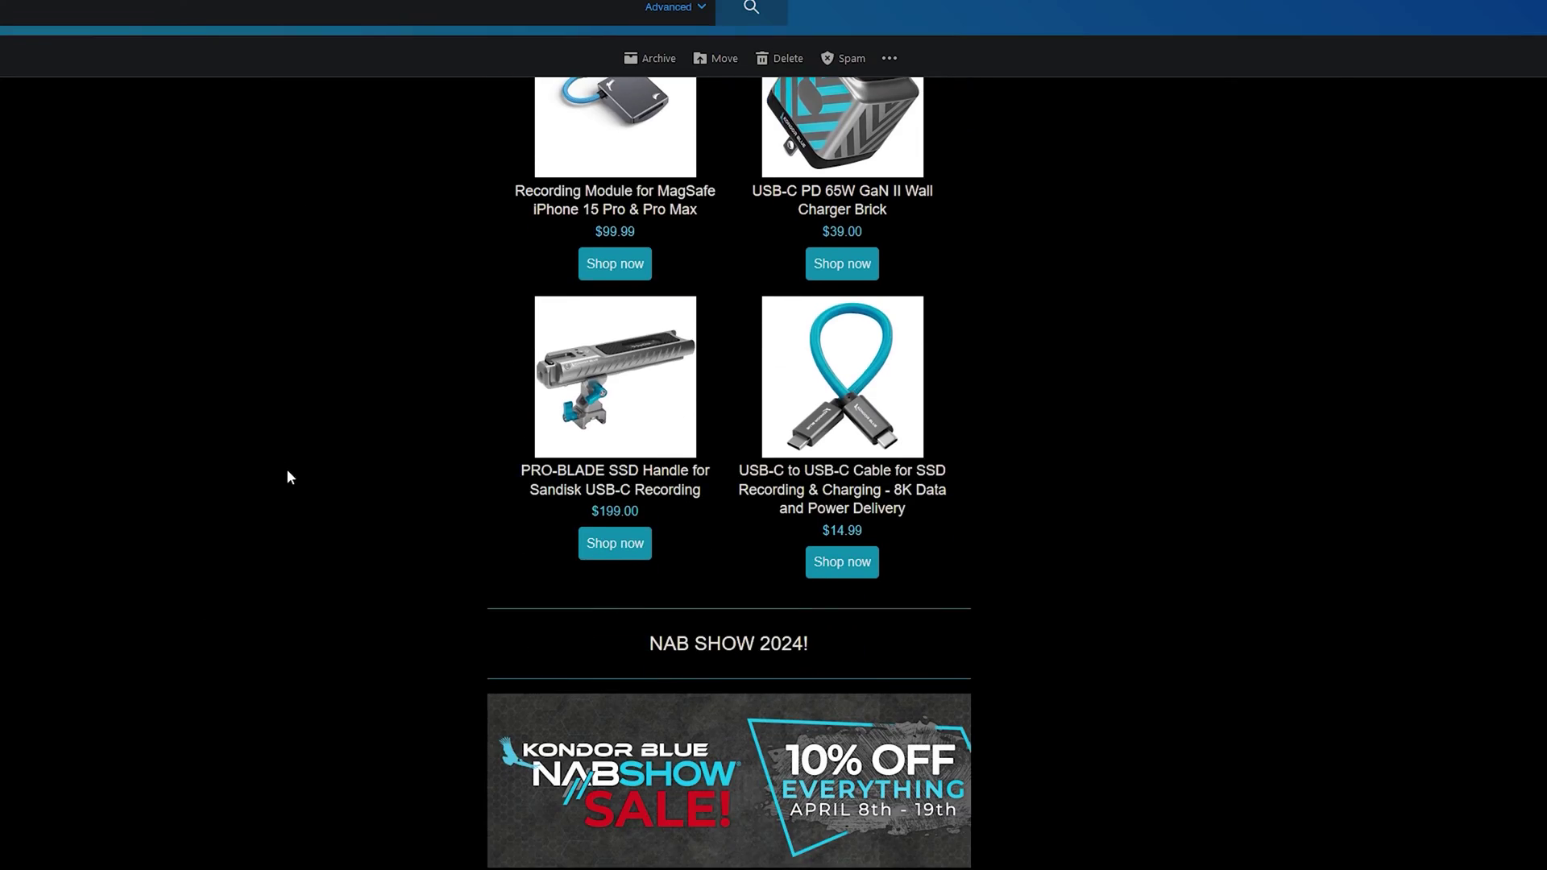
scroll(284, 509, "down", 3)
scroll(435, 637, "down", 6)
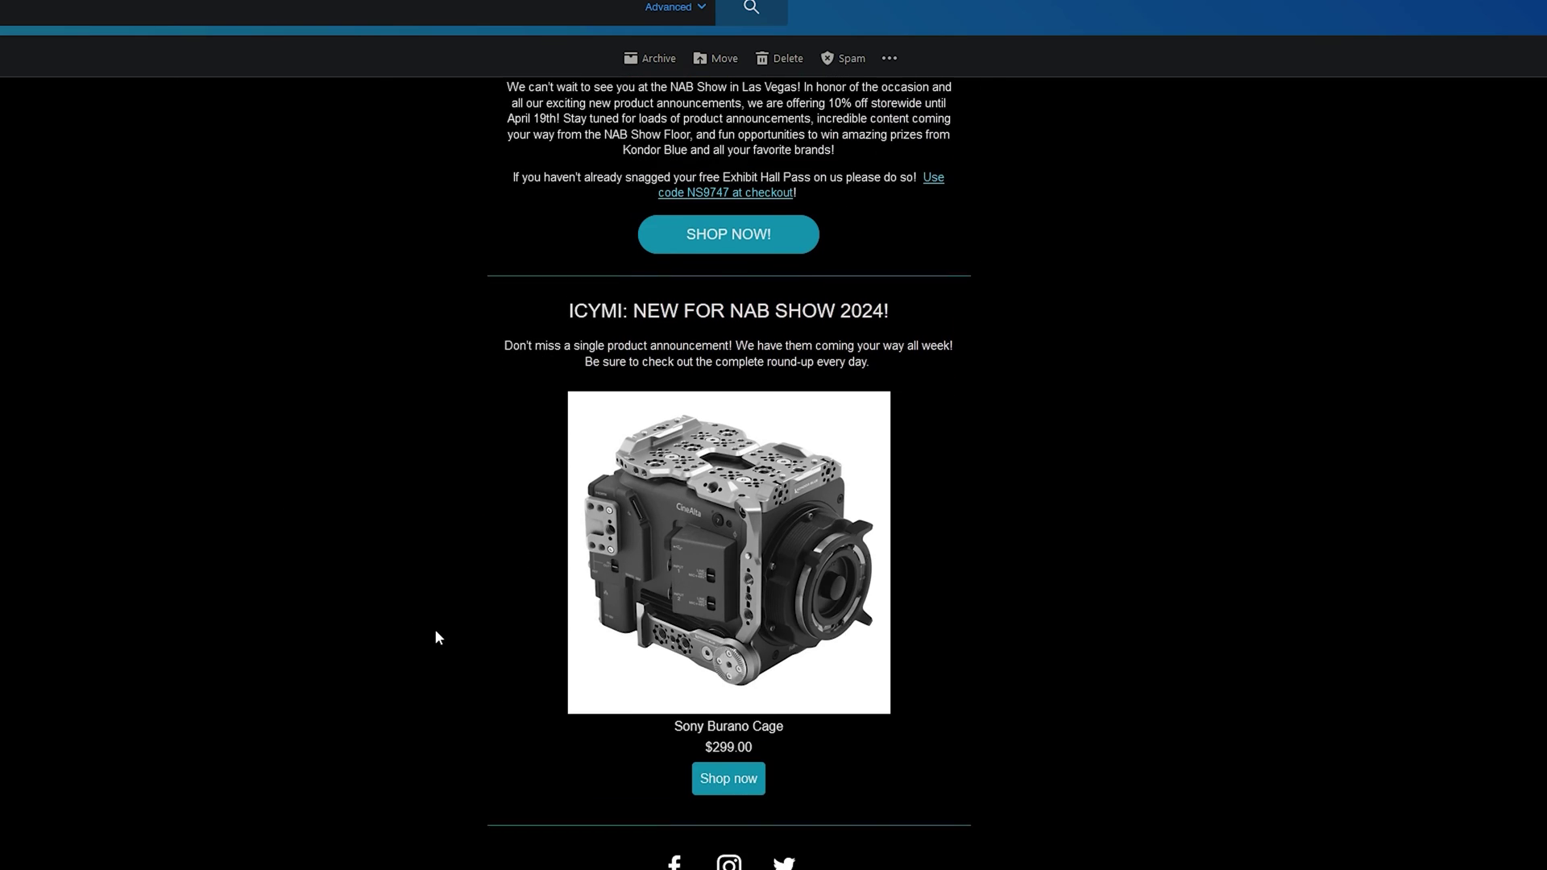
scroll(436, 628, "up", 10)
scroll(437, 628, "up", 12)
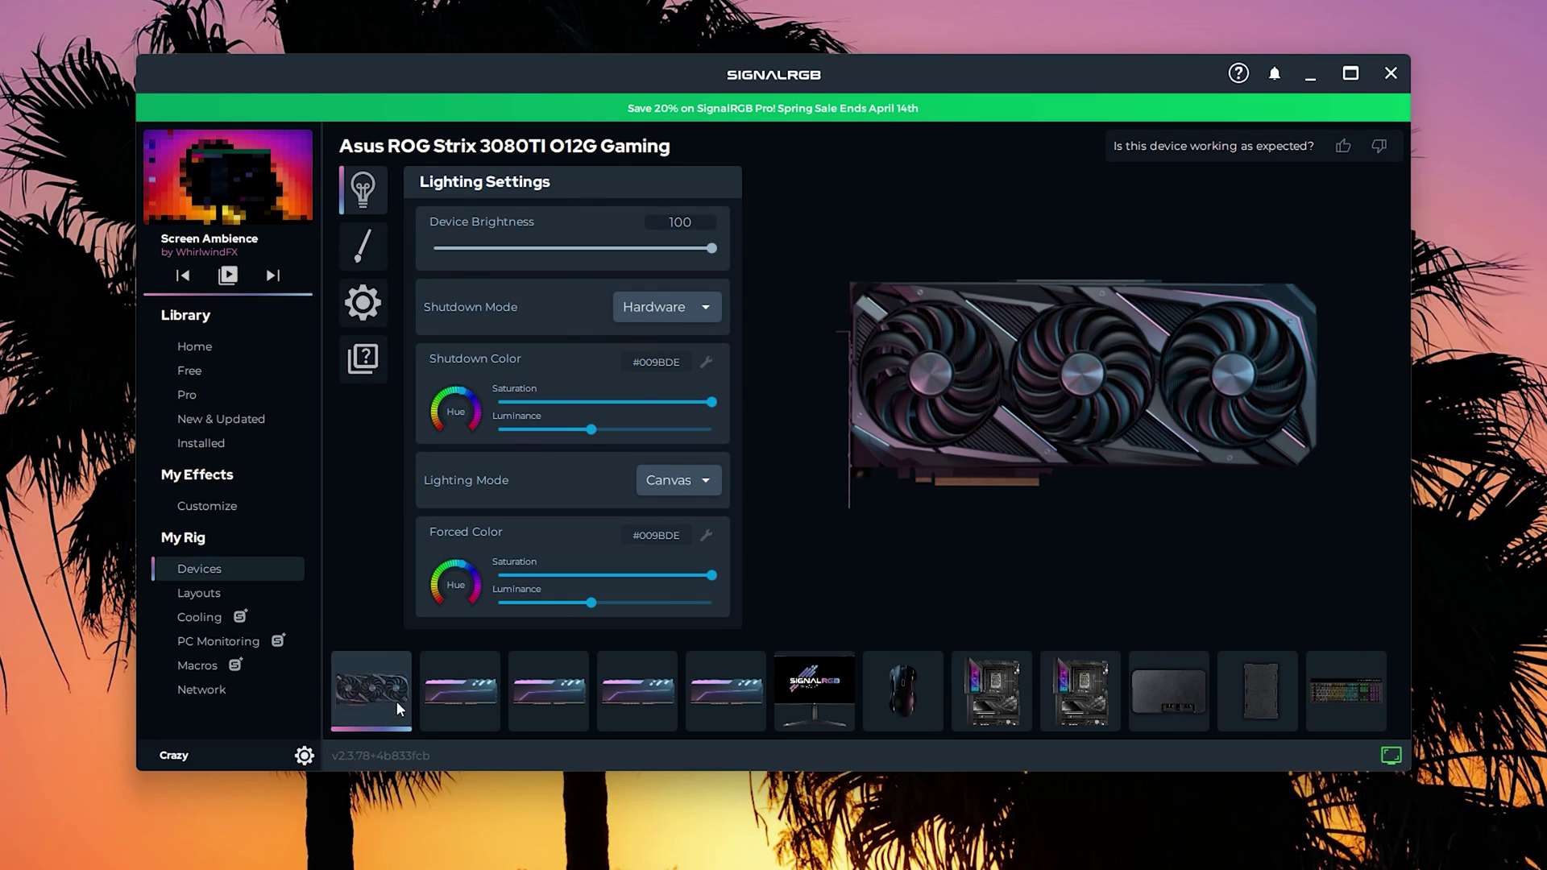
Review the Corsair Vengeance memory, LG monitor, USB Receiver mouse and Asus TRX40-E motherboard devices.
left_click(461, 698)
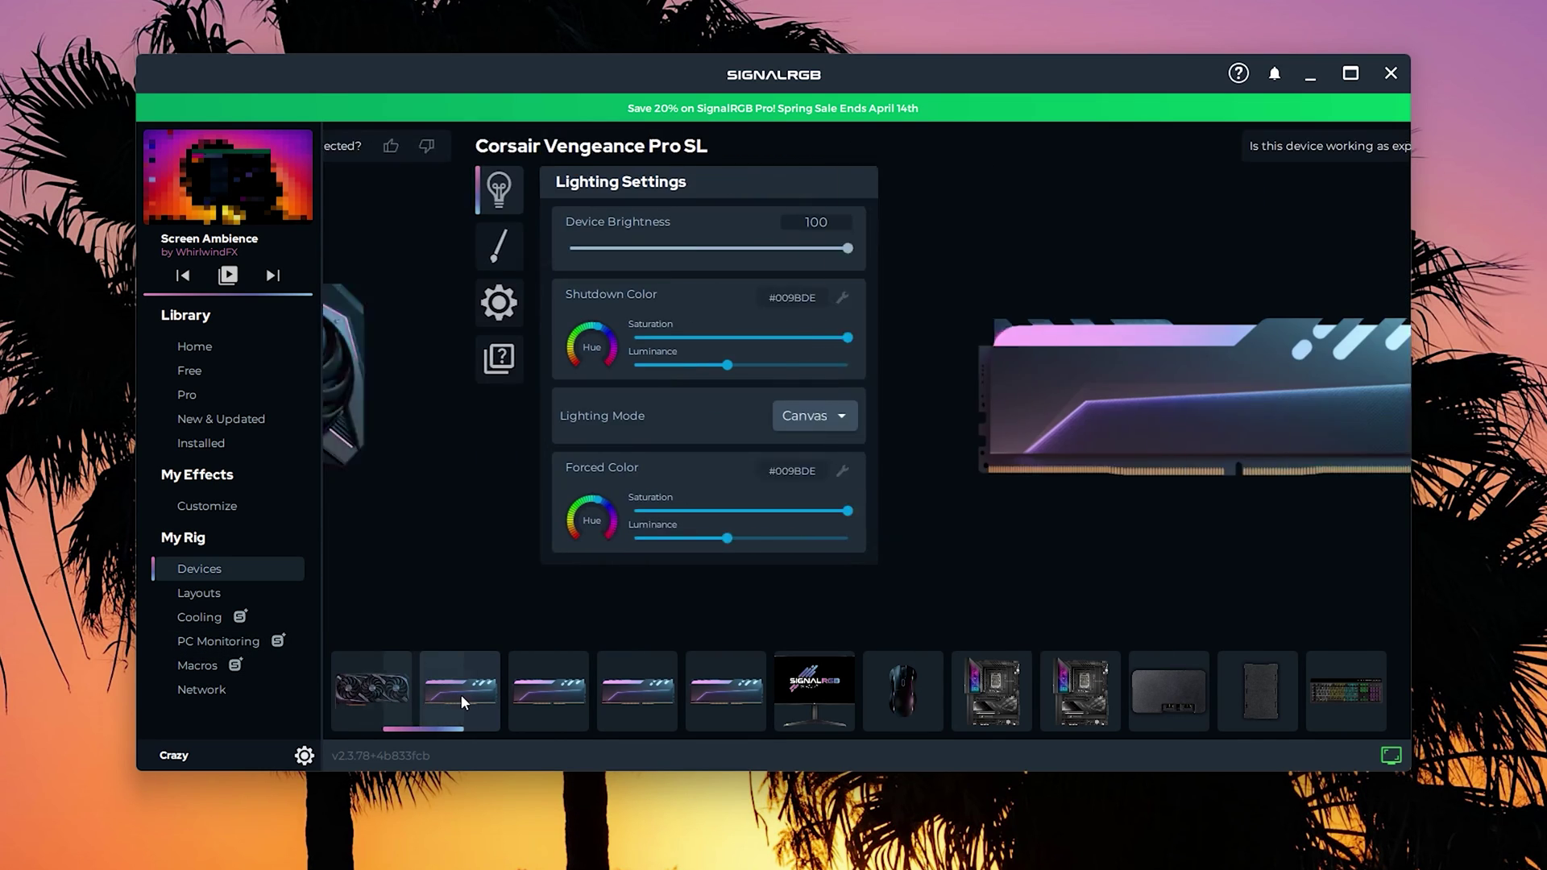
left_click(544, 695)
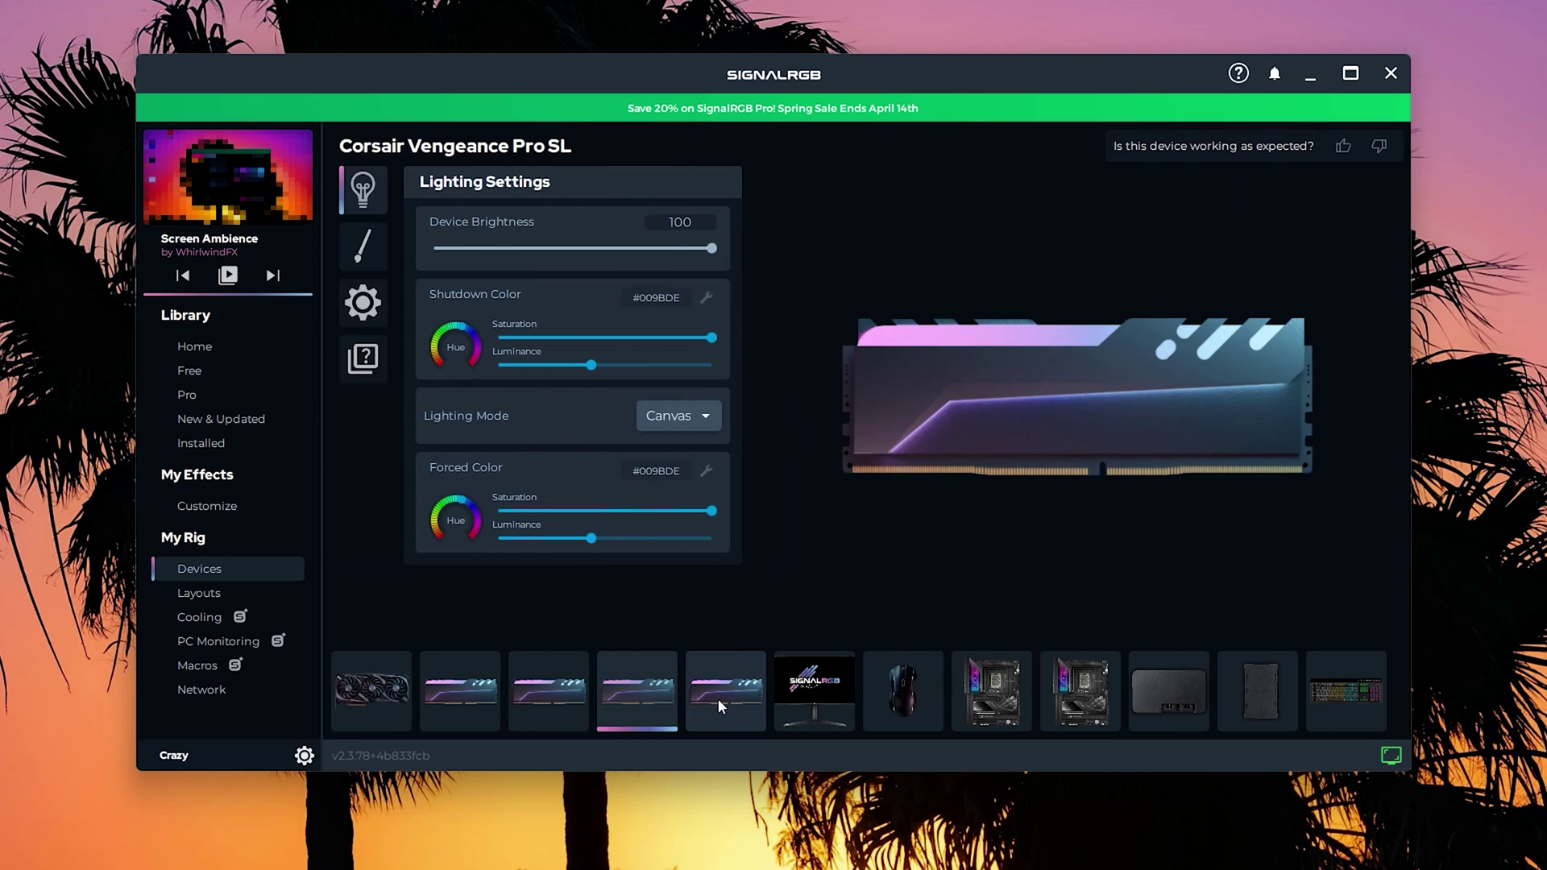
left_click(829, 697)
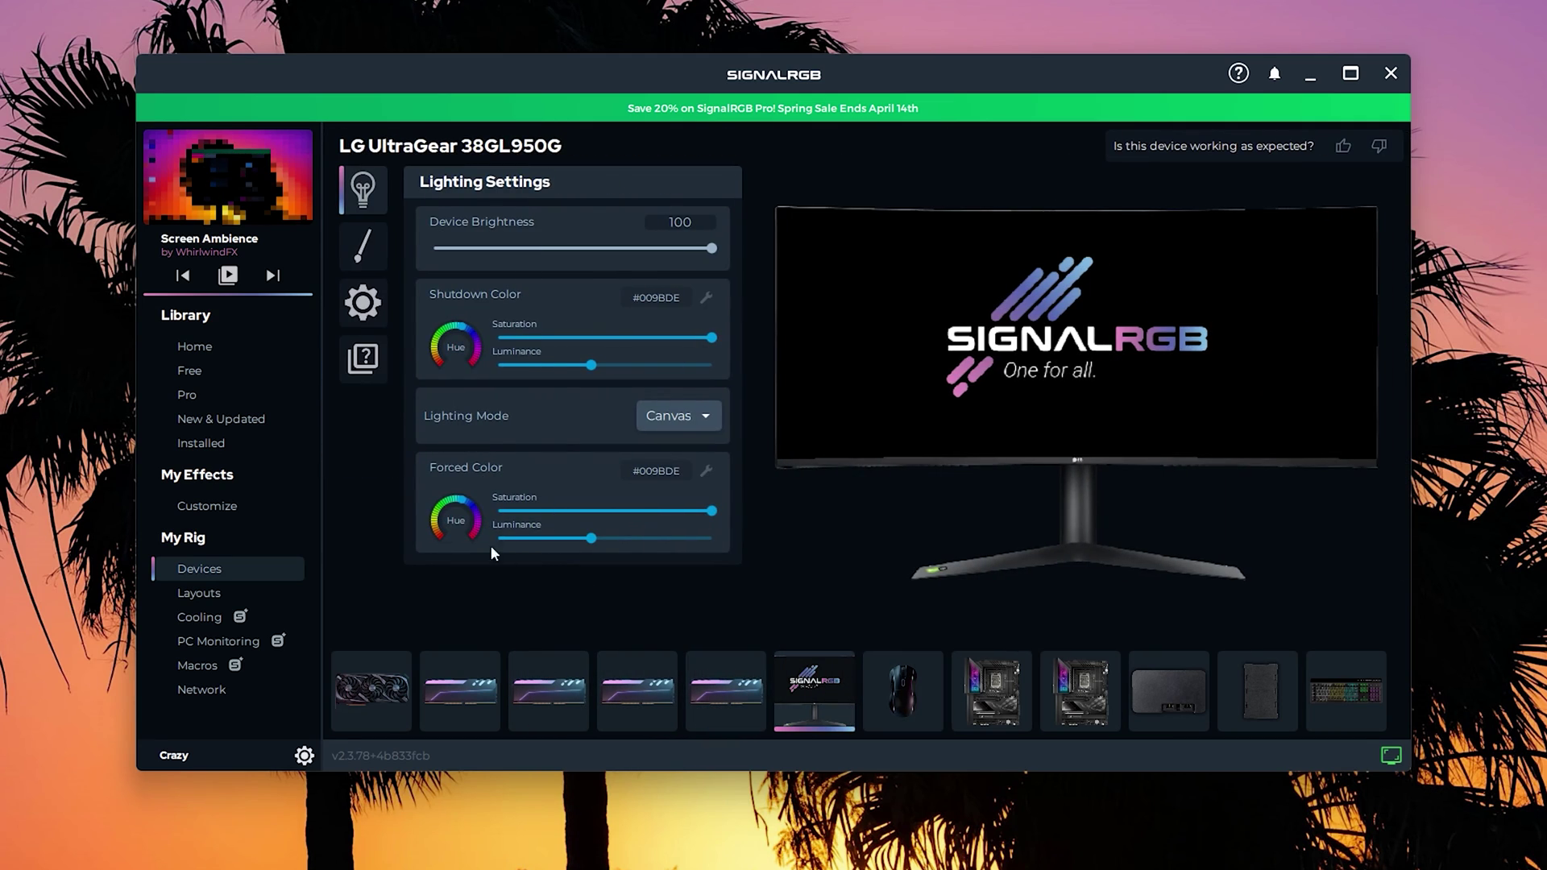
left_click(891, 670)
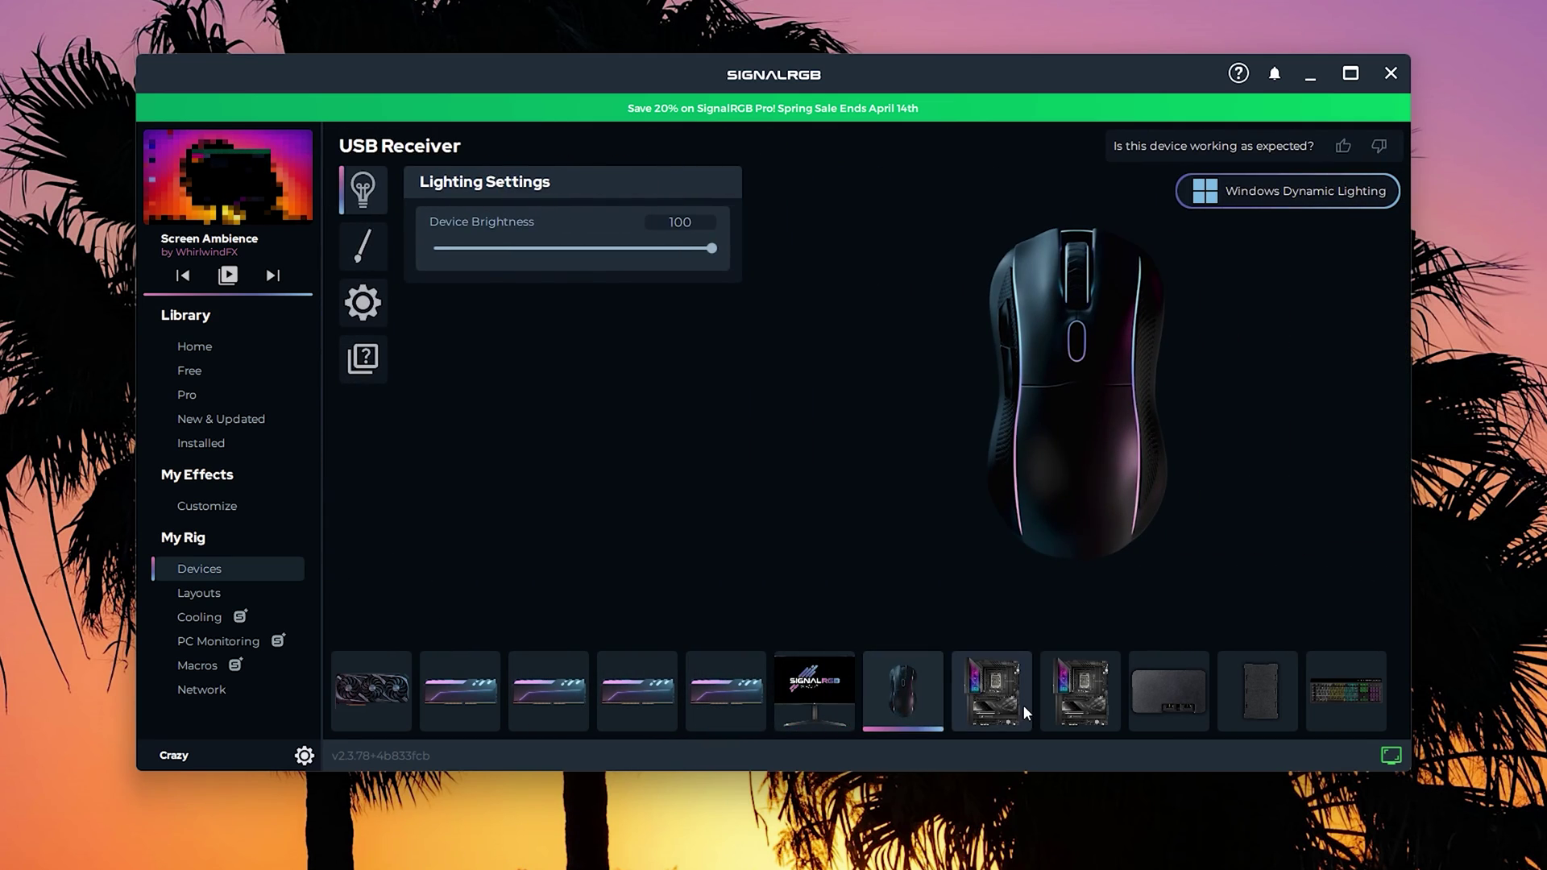
left_click(1019, 713)
left_click(1075, 719)
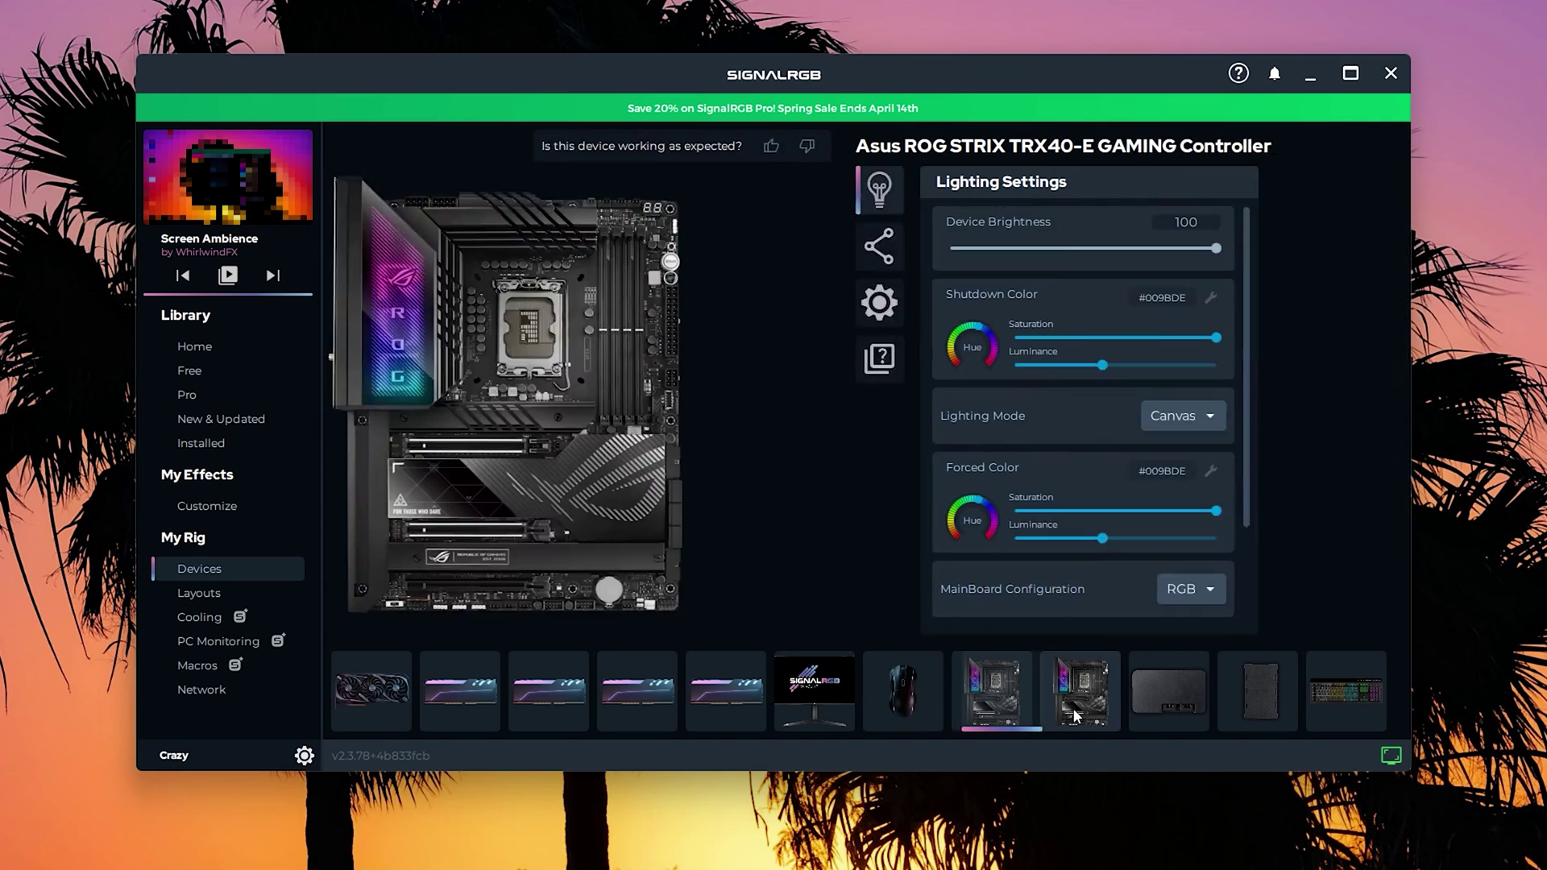
left_click(1022, 709)
left_click(1083, 707)
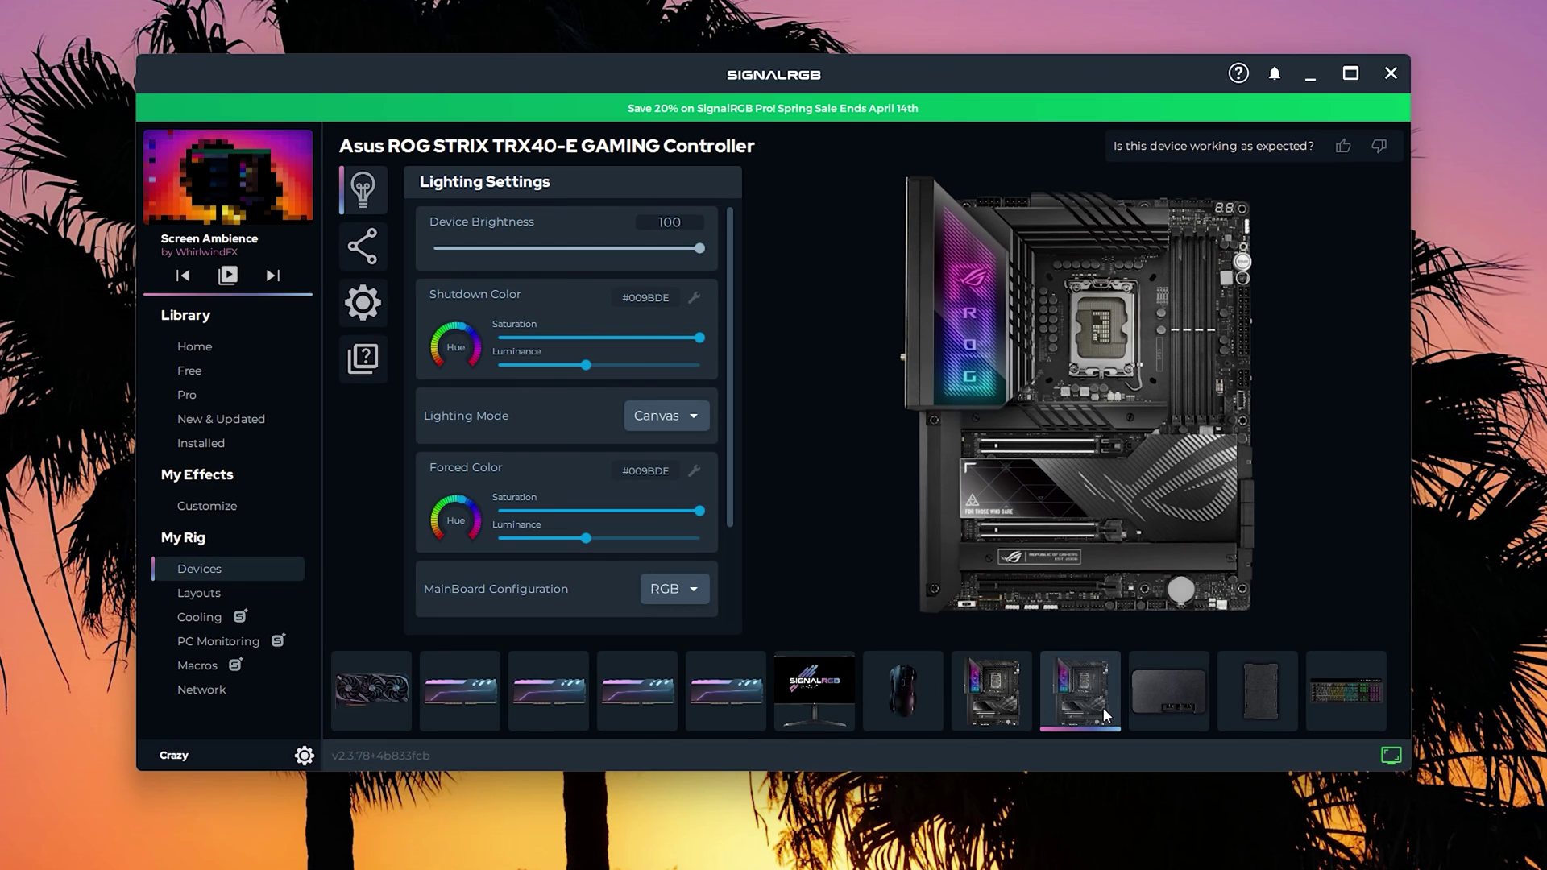
Review the Corsair Lighting Node Pro and Core, then the K100 RGB keyboard's device options.
left_click(1153, 704)
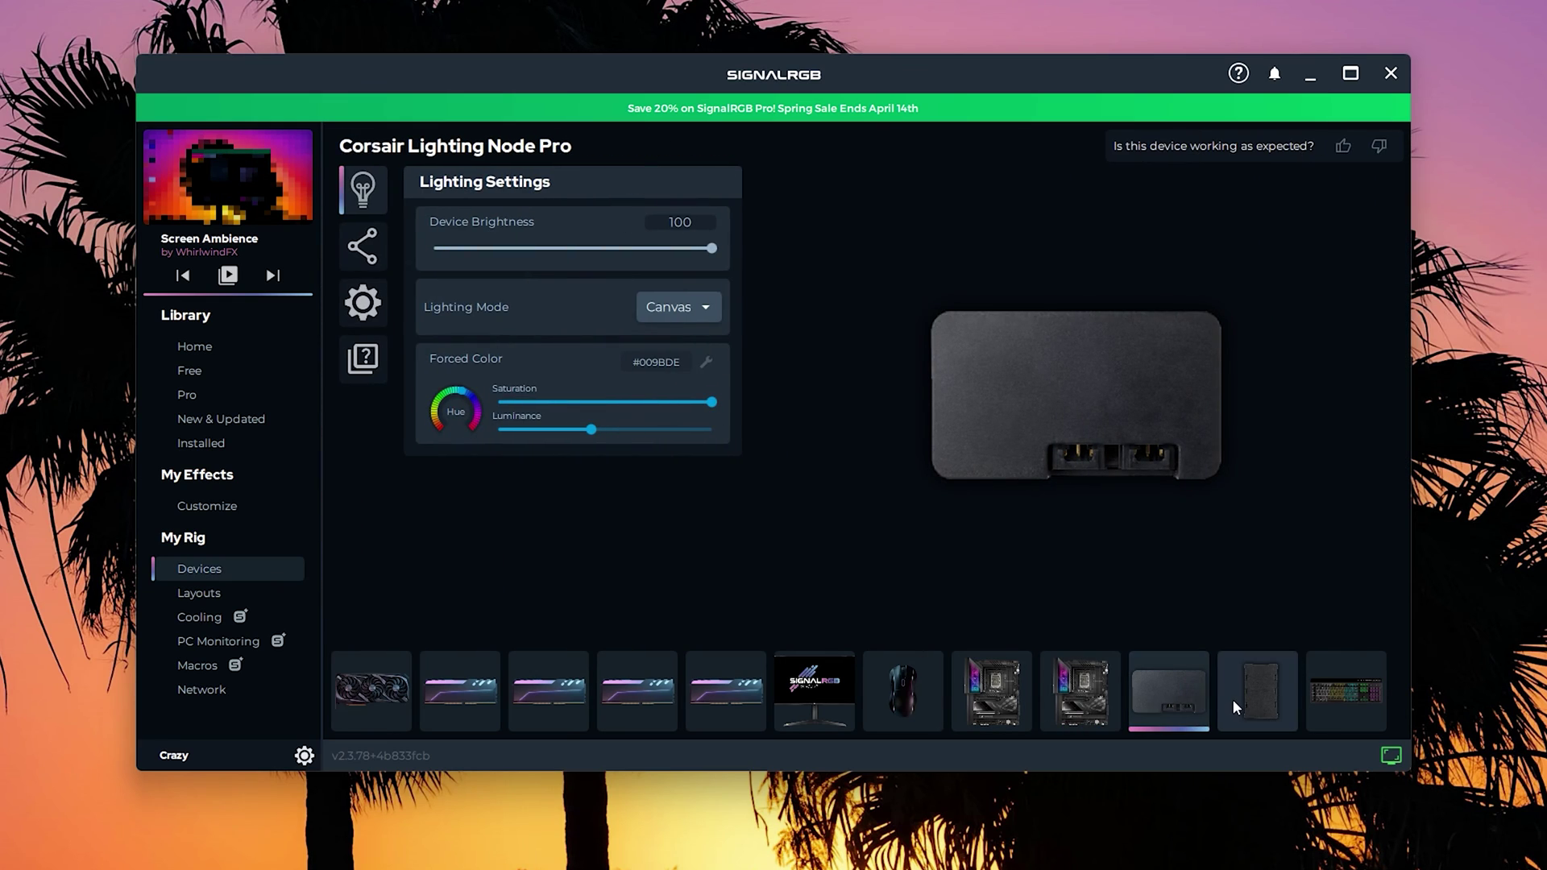
left_click(1231, 699)
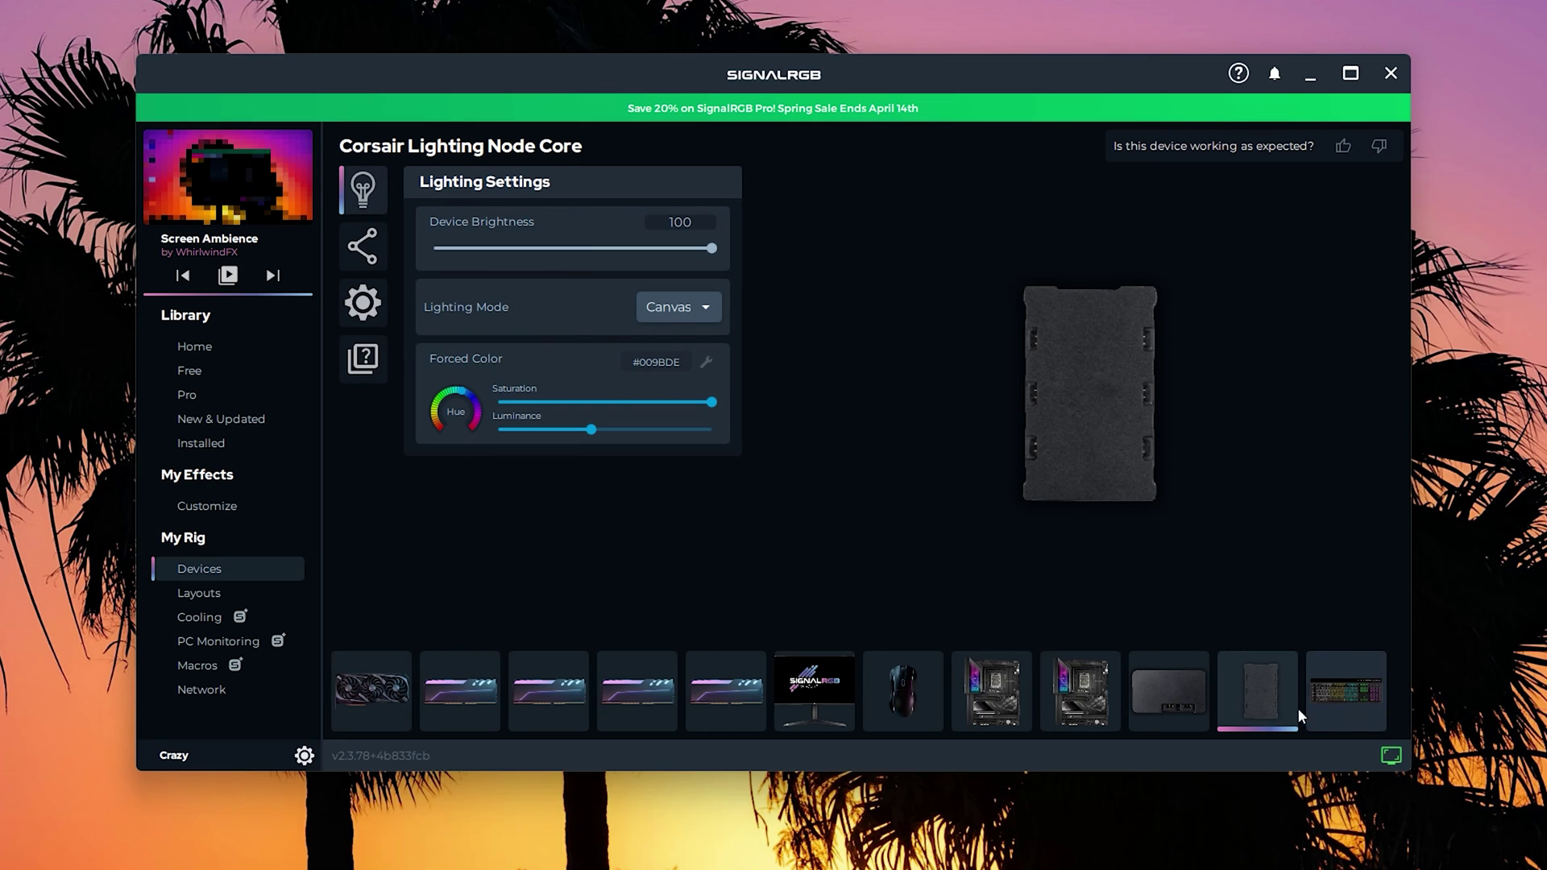
left_click(1182, 695)
left_click(1313, 713)
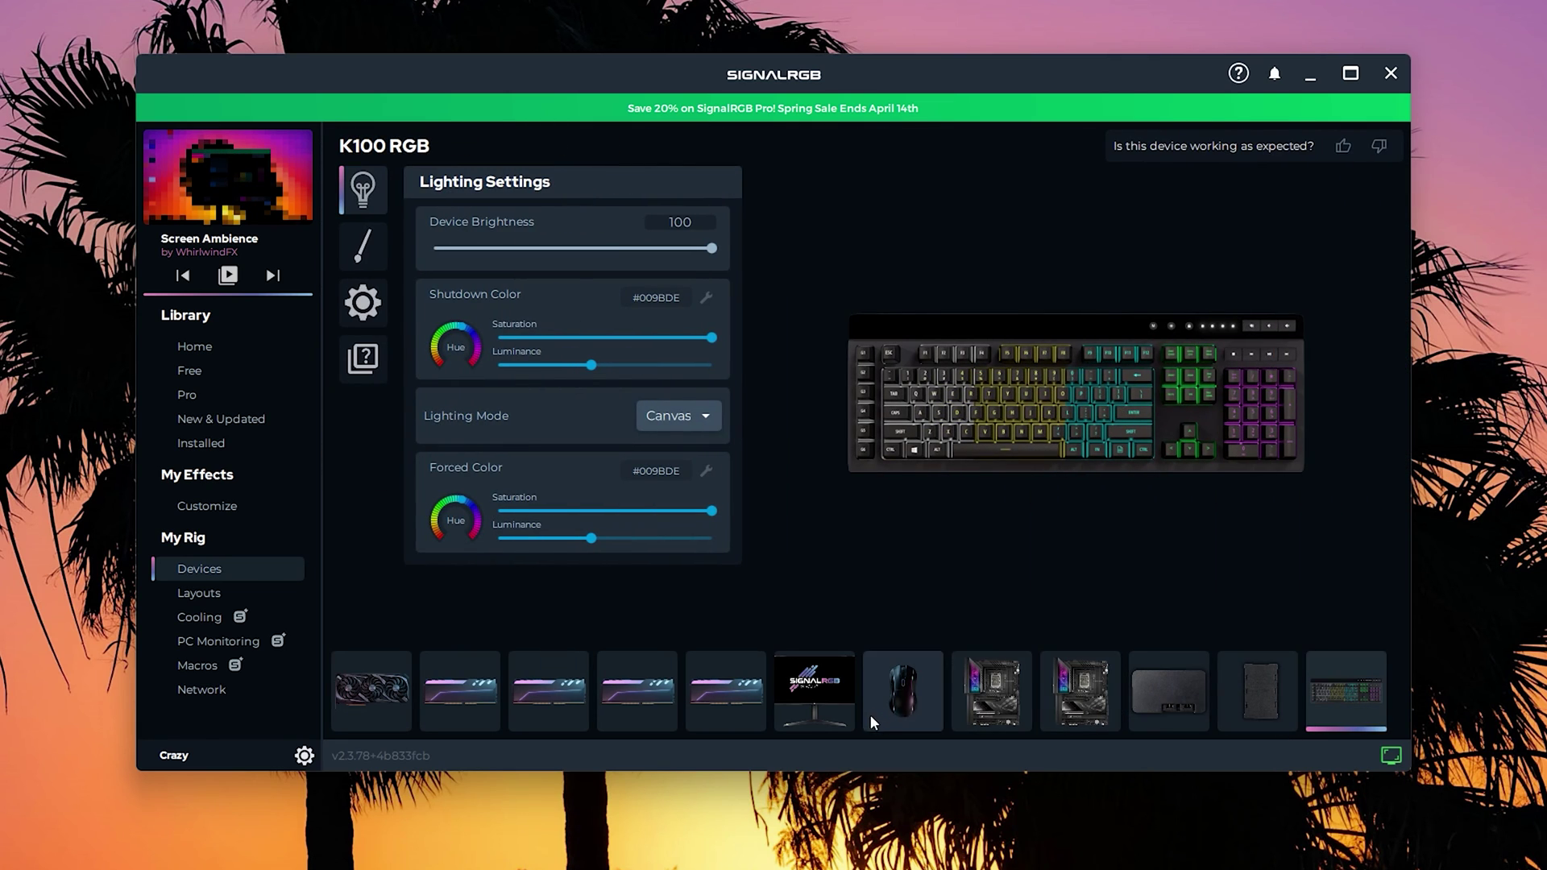
left_click(362, 303)
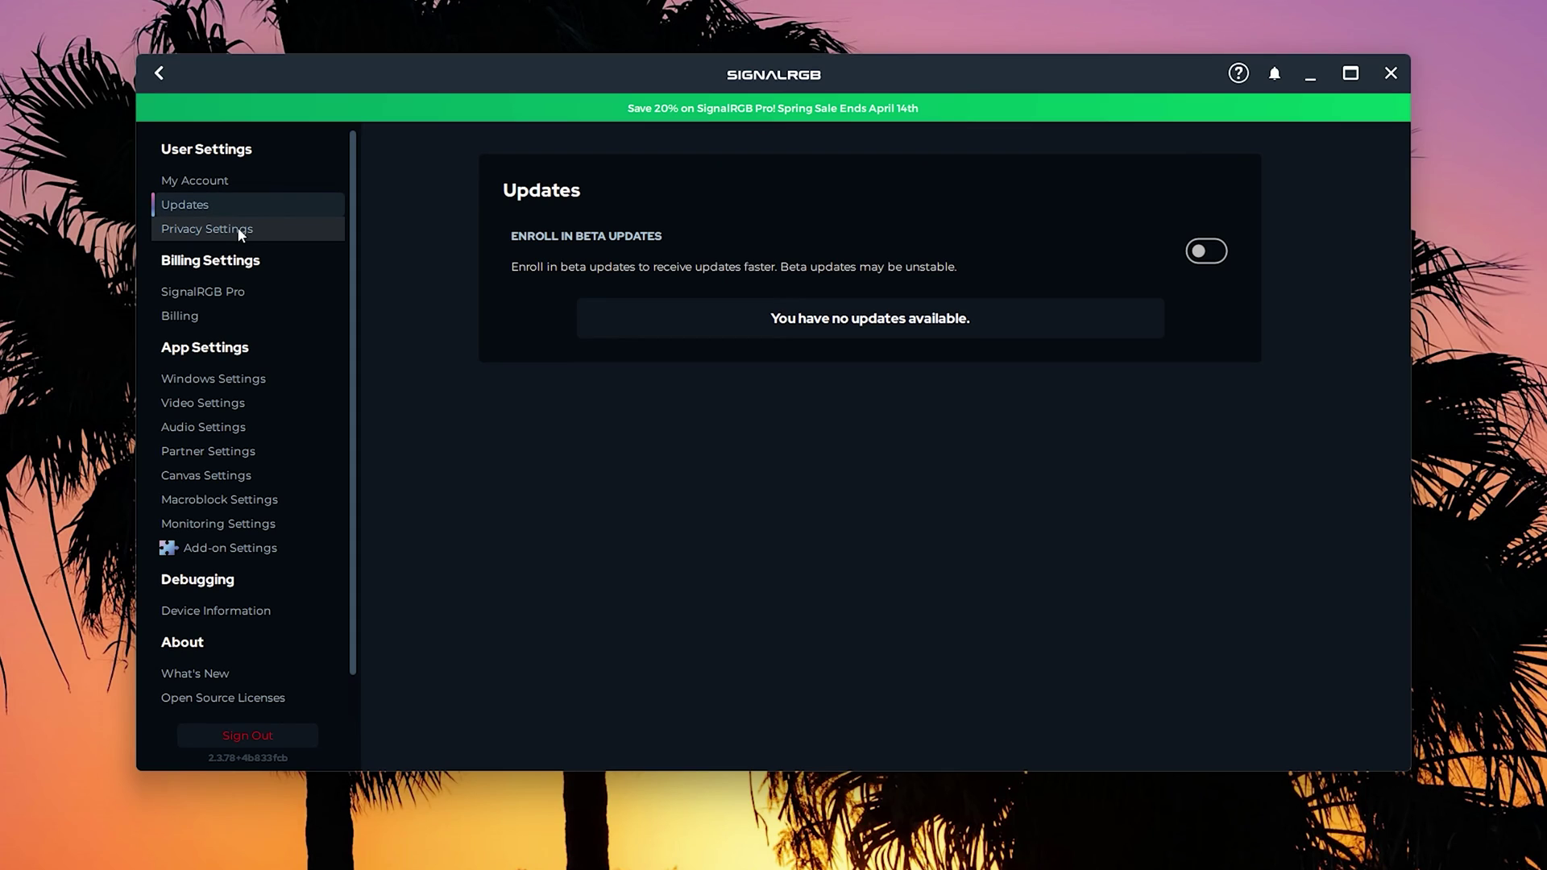
Check the SignalRGB Pro page, then the Windows startup and tray settings.
left_click(232, 293)
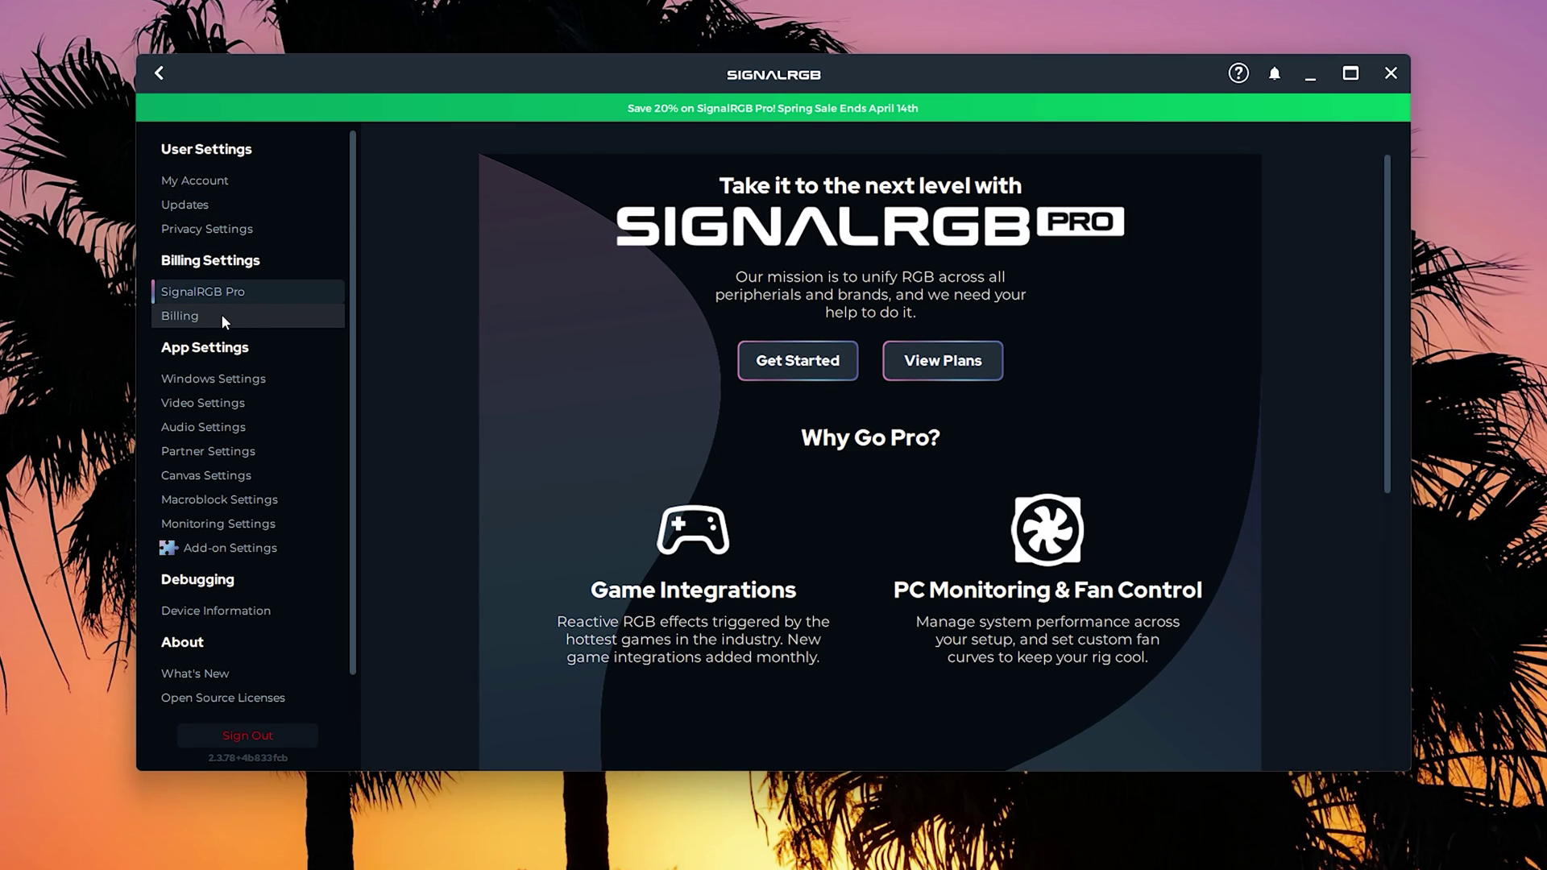
left_click(240, 381)
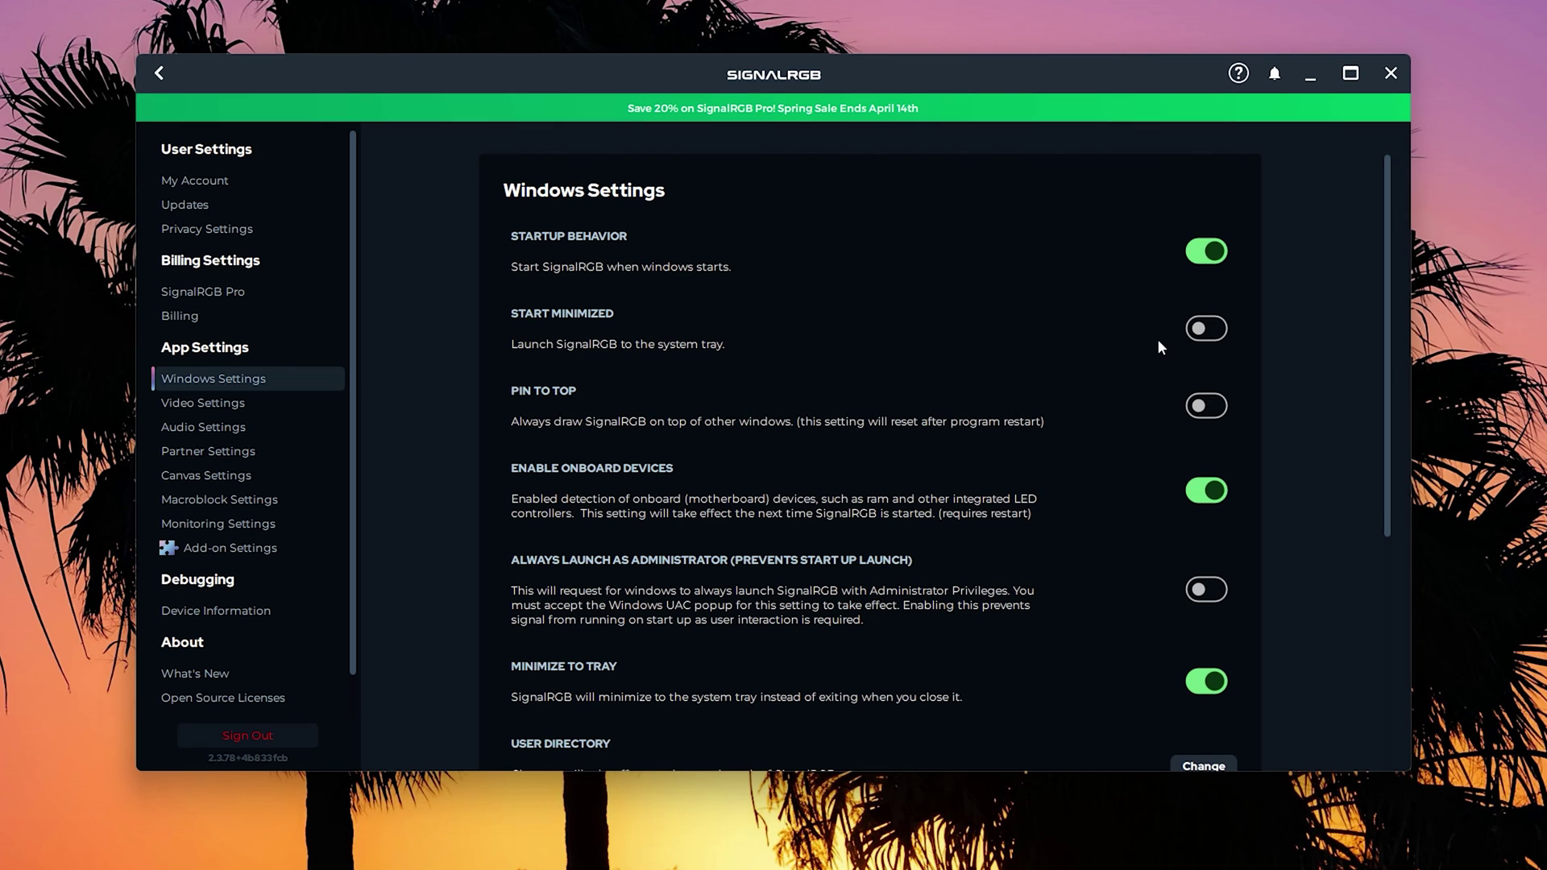
Review the Video, Audio, Partner, Canvas and Macroblock settings, then go back to library Home.
left_click(247, 409)
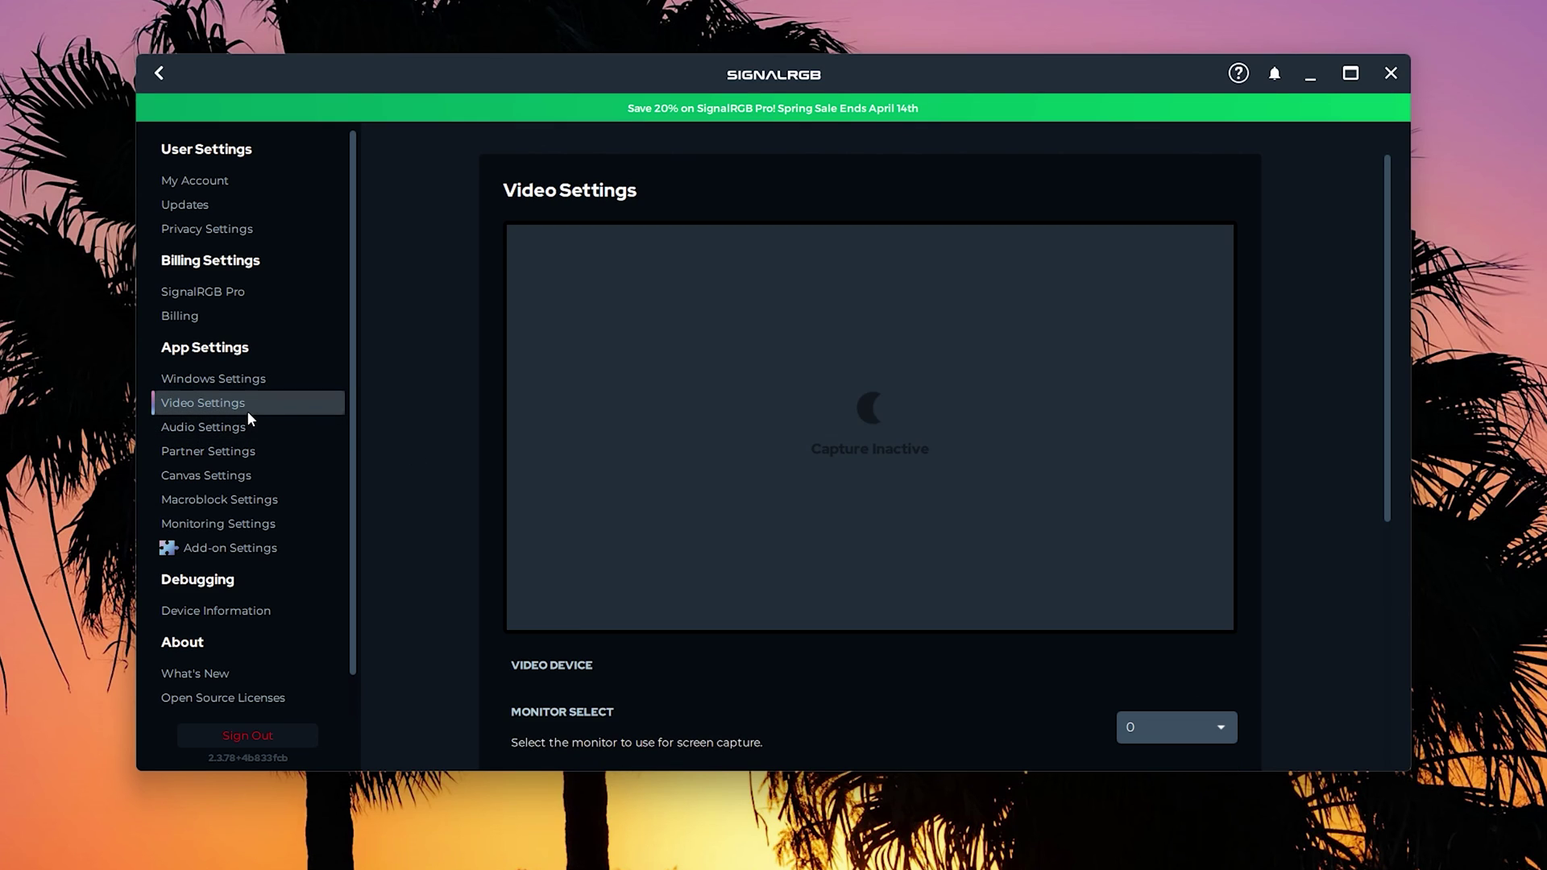
scroll(577, 501, "down", 5)
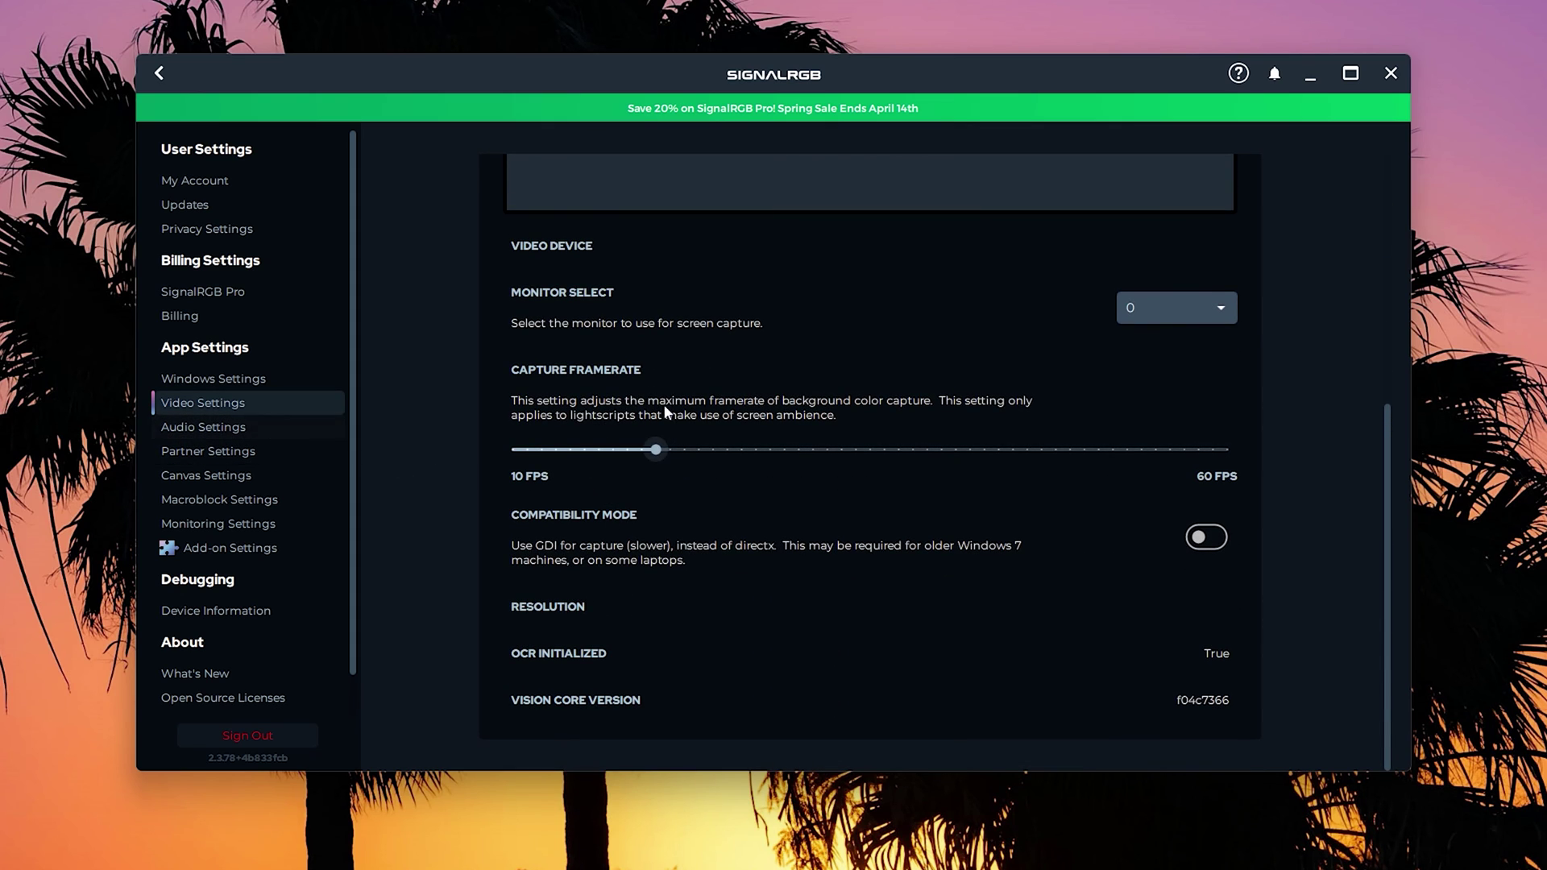
scroll(632, 425, "up", 1)
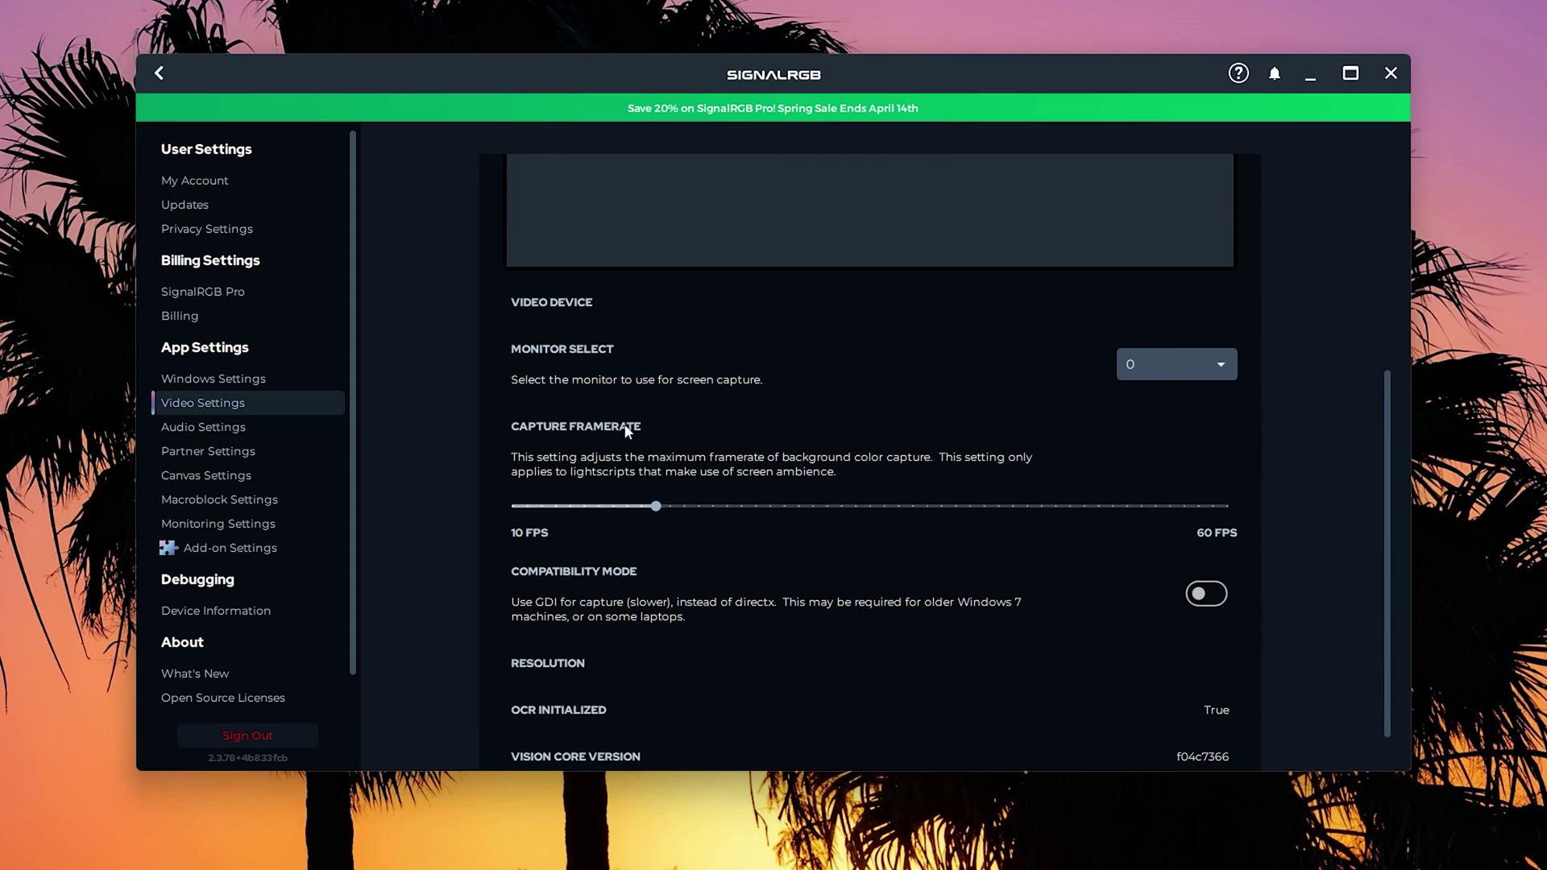
left_click(259, 432)
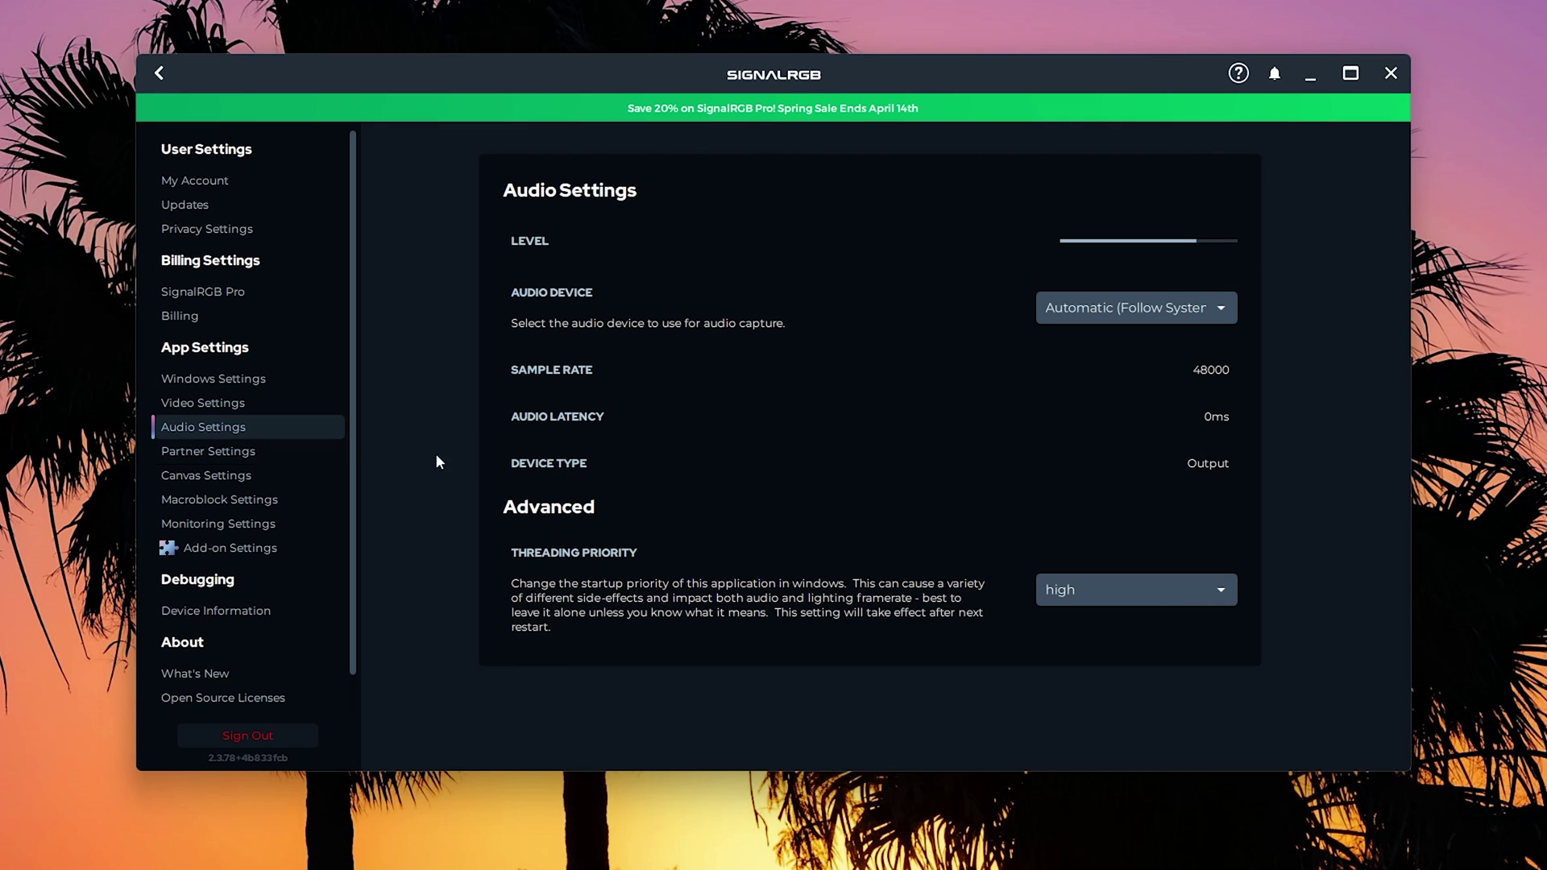
left_click(242, 452)
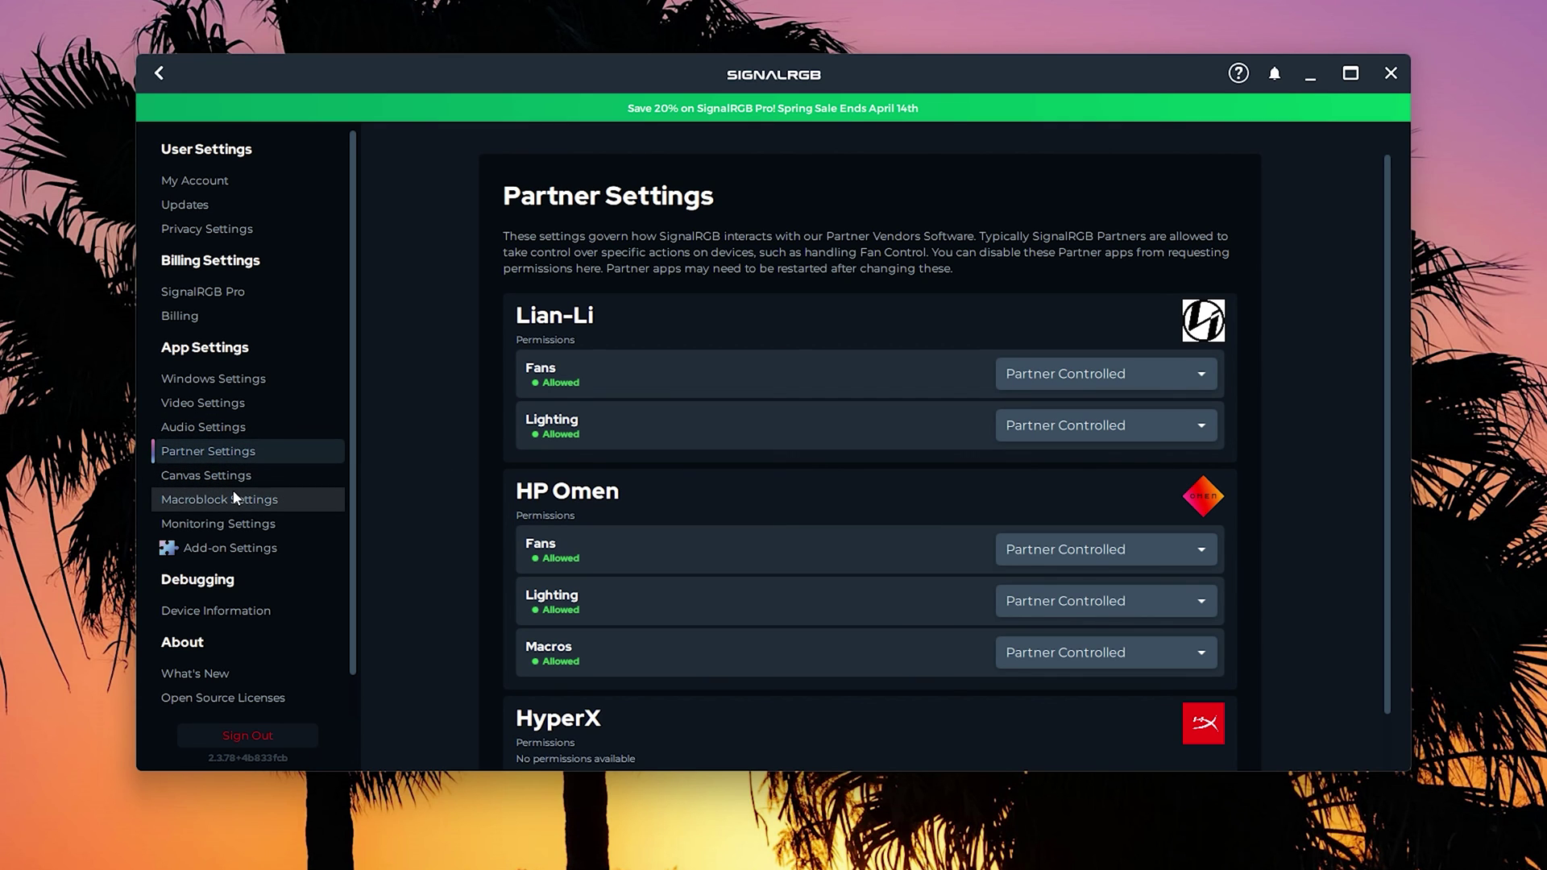
scroll(707, 506, "down", 2)
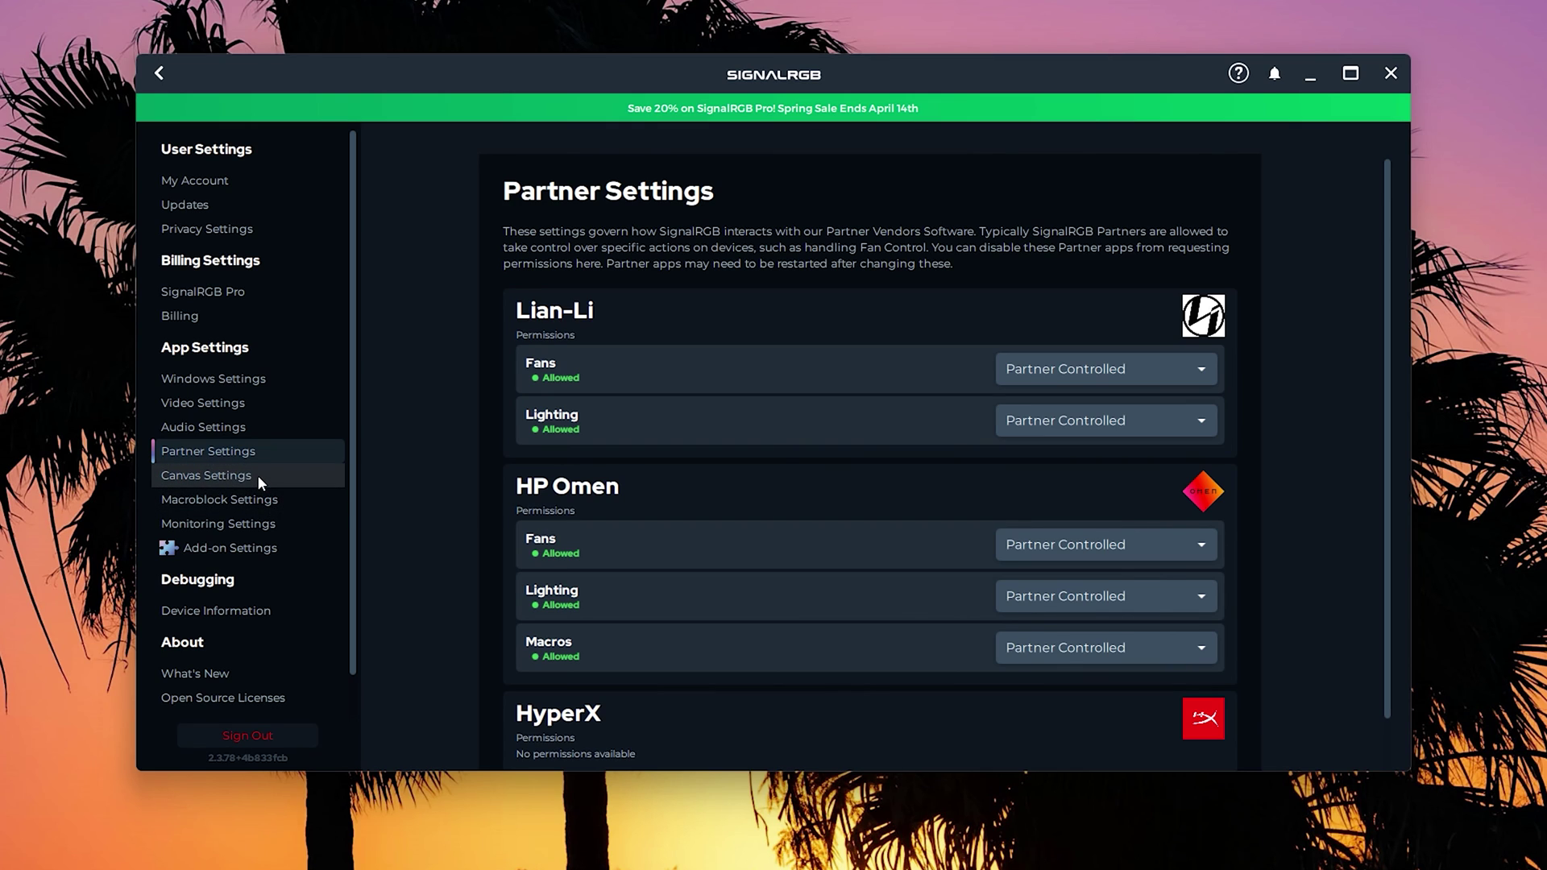
left_click(257, 474)
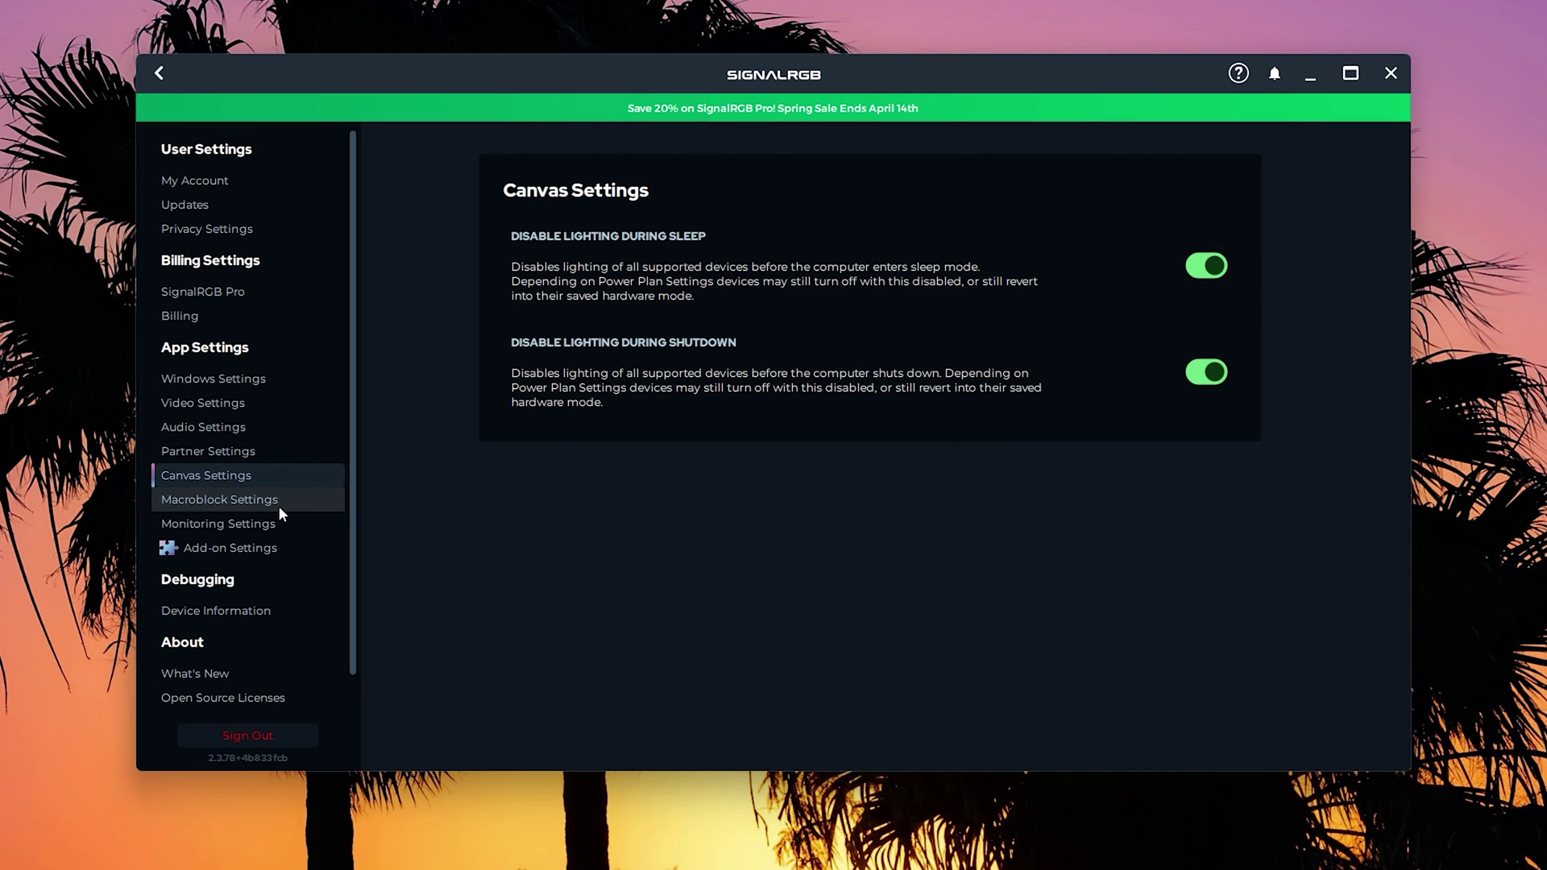
left_click(282, 500)
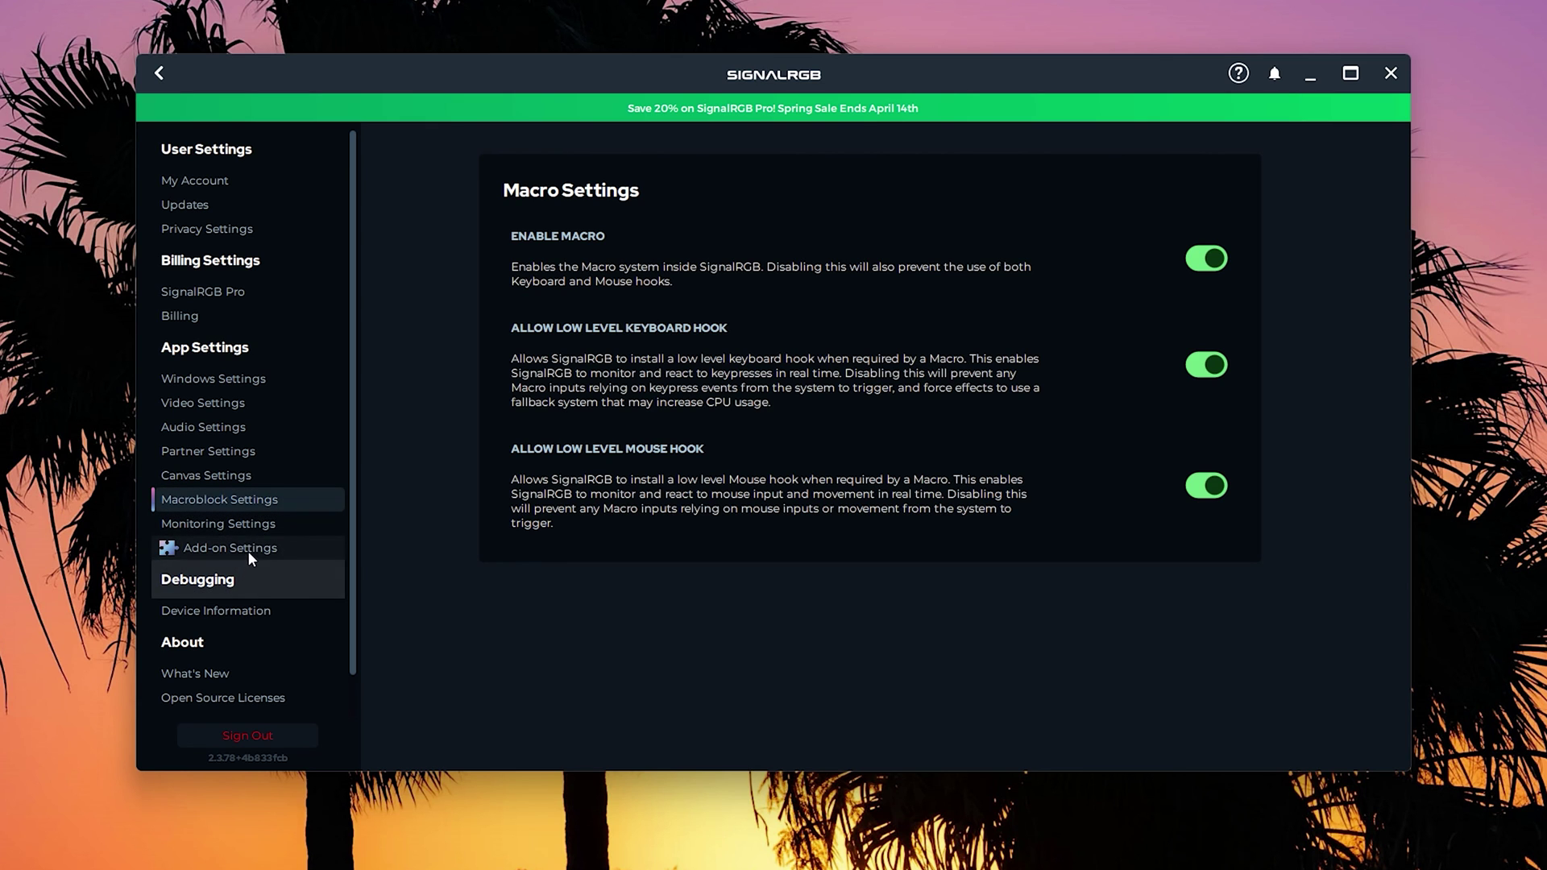
left_click(166, 72)
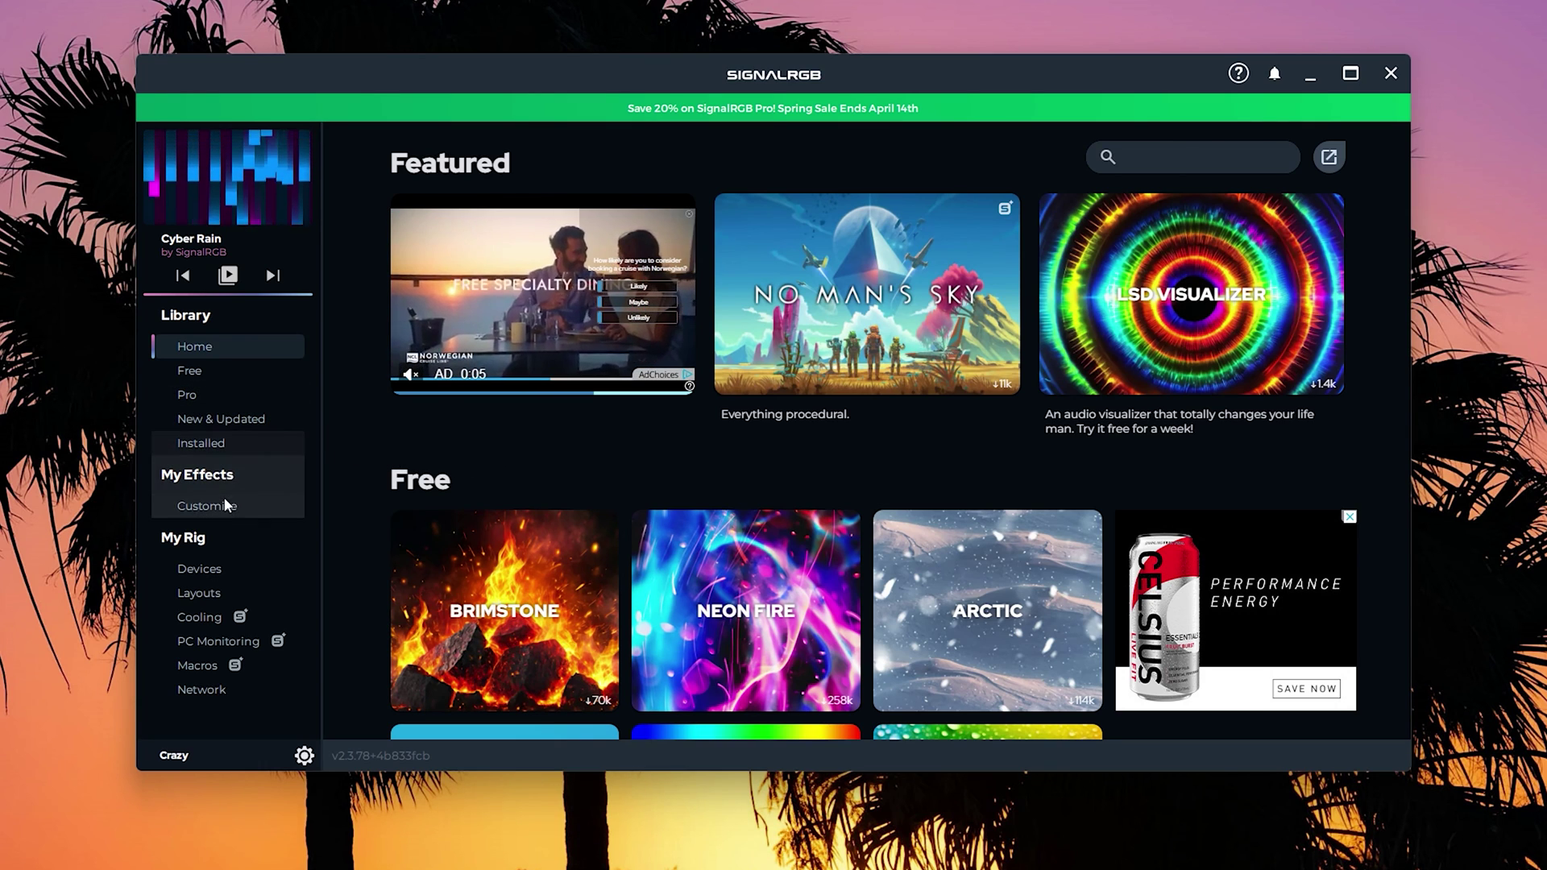
Open My Rig > Devices, showing the Asus ROG Strix 3080TI O12G Gaming card's settings.
left_click(199, 568)
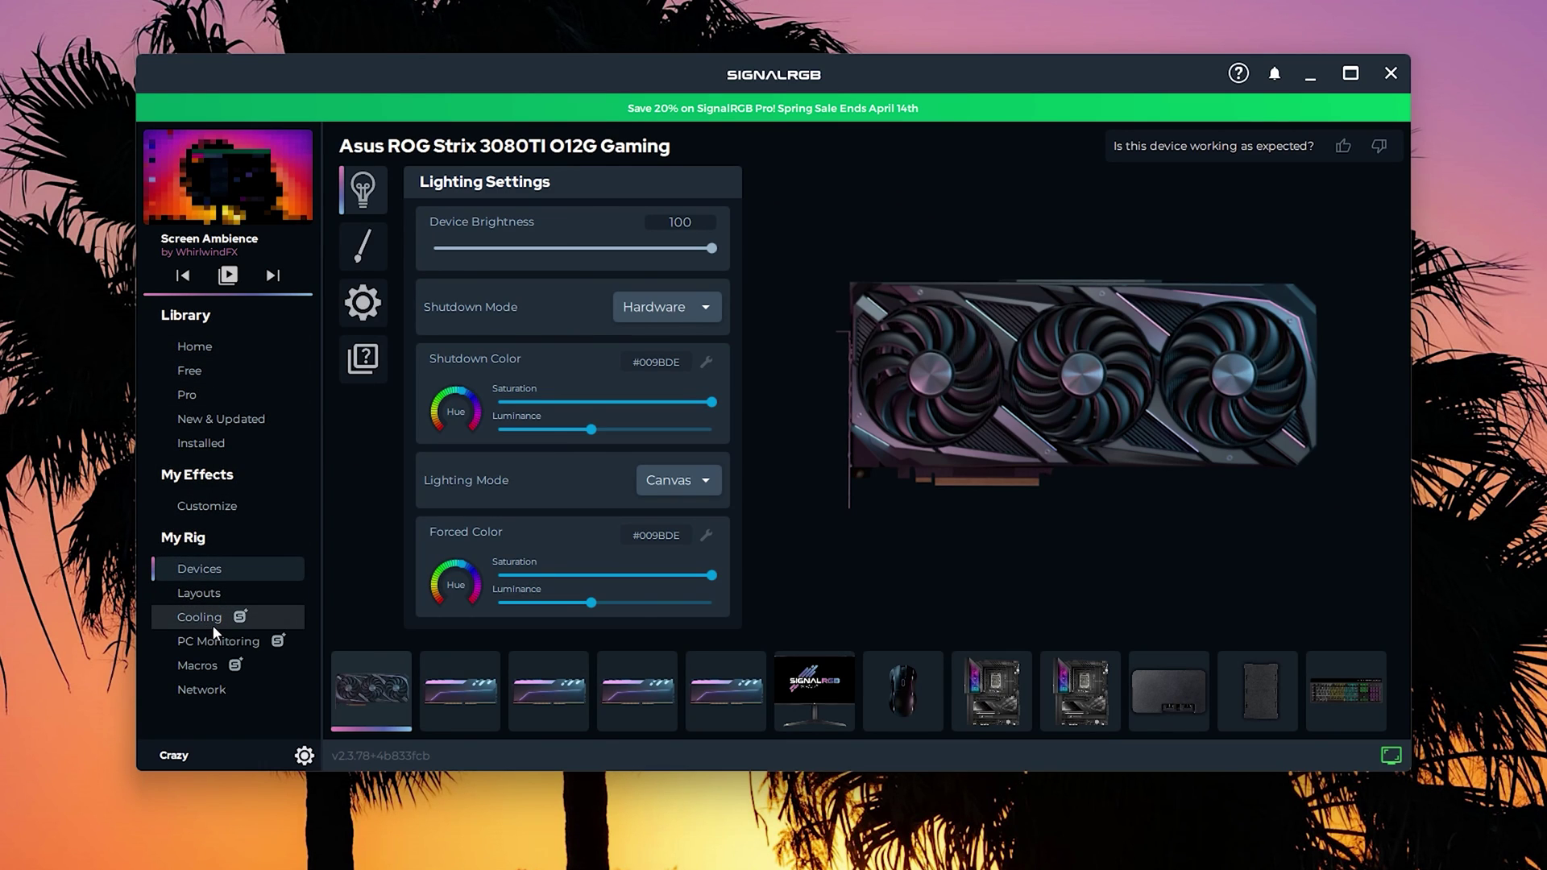